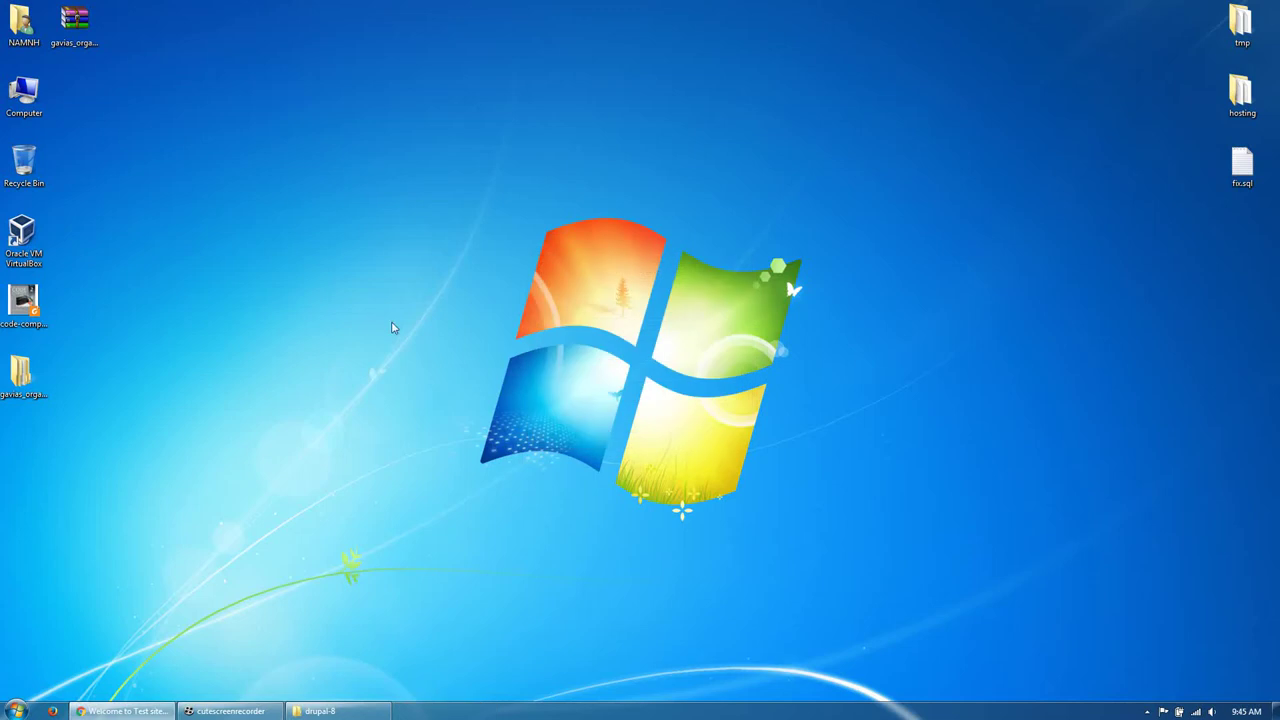
# - Open the gavias_organiz_full folder on the desktop and look through its installation folders and zip archives
pyautogui.click(30, 392)
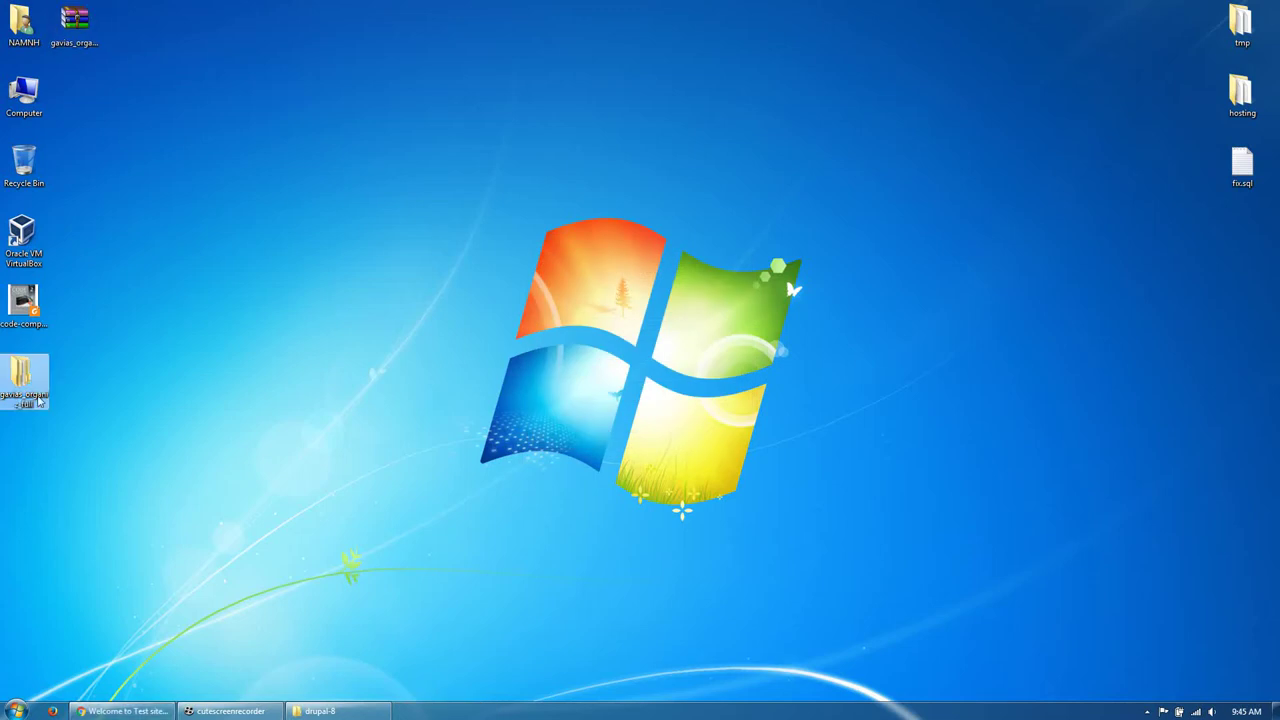
pyautogui.doubleClick(30, 392)
pyautogui.click(843, 211)
pyautogui.click(845, 237)
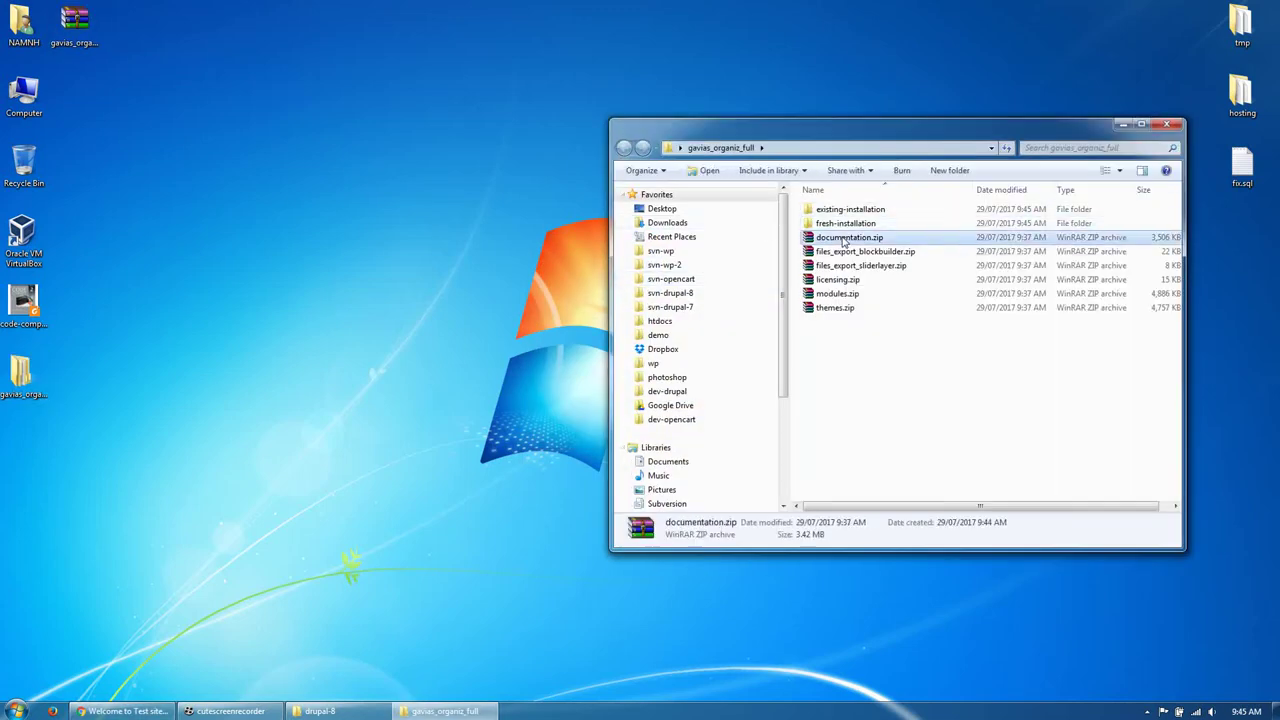
pyautogui.click(855, 265)
pyautogui.click(840, 279)
pyautogui.click(836, 307)
pyautogui.click(838, 375)
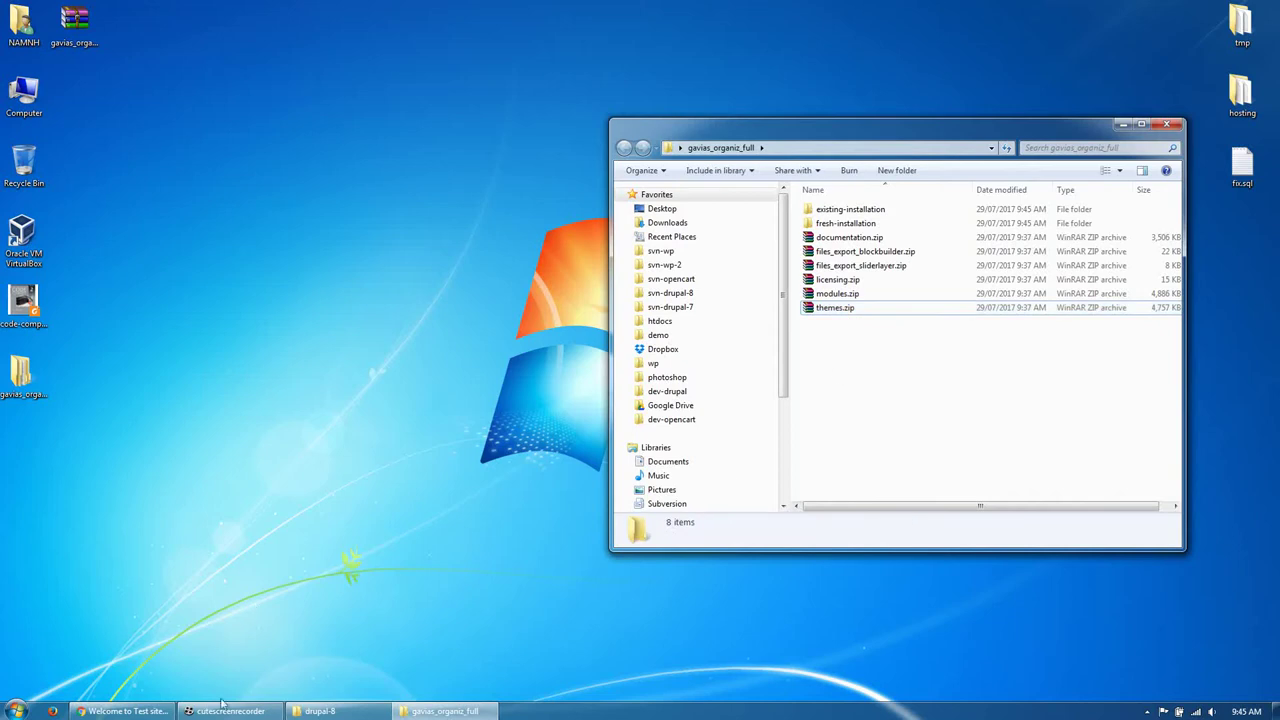
# - Switch to the Chrome browser and check the local Drupal test site's folder path in its address
pyautogui.click(125, 711)
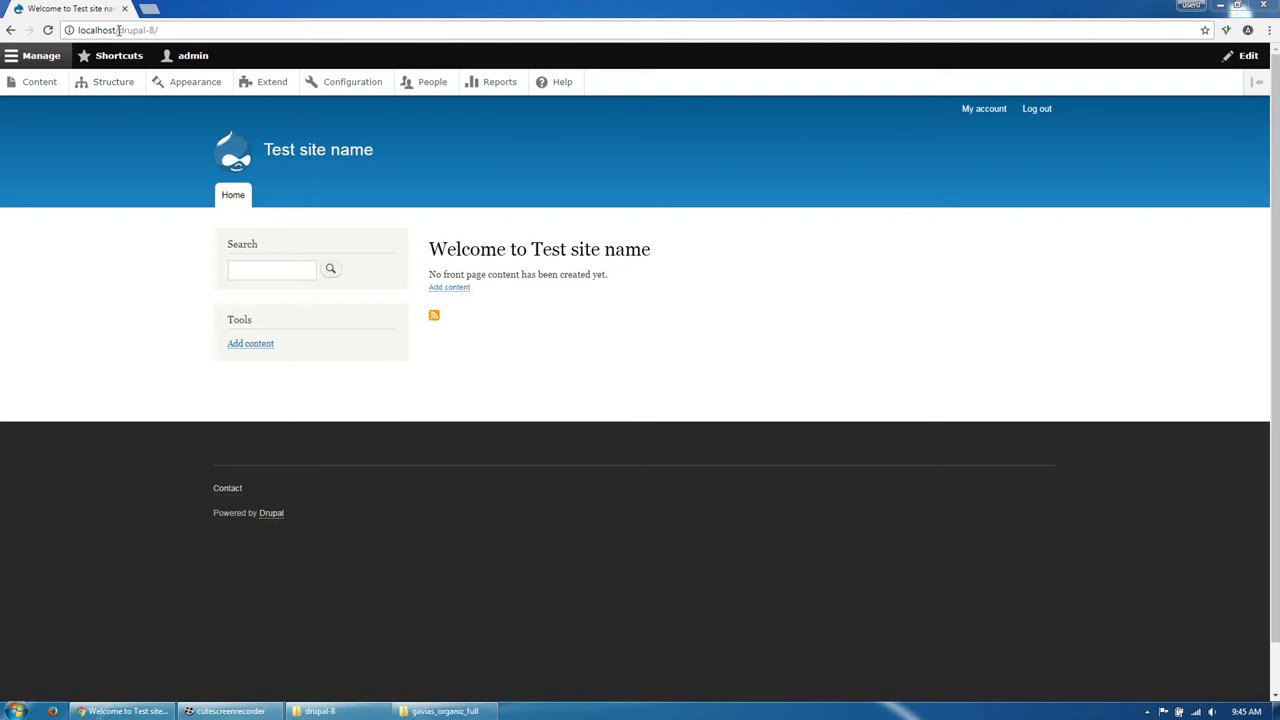
pyautogui.moveTo(118, 30); pyautogui.dragTo(160, 30)
pyautogui.click(131, 711)
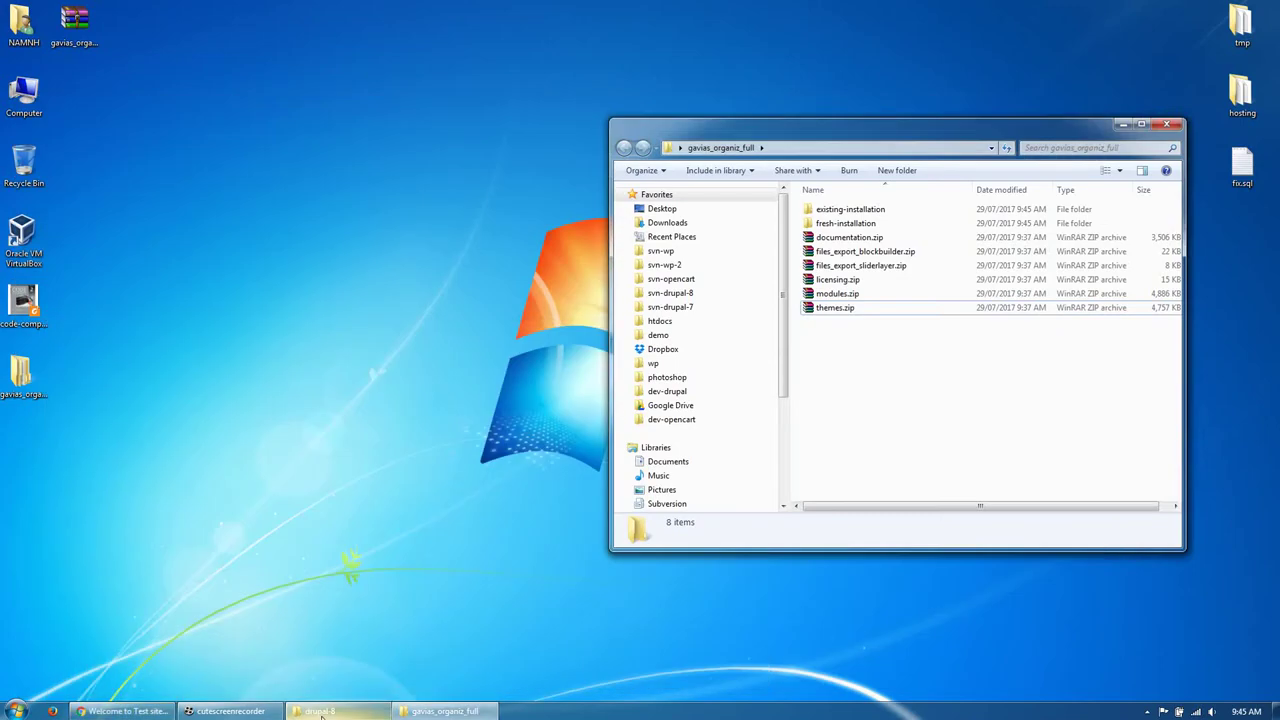
# - Copy all folders from existing-installation/modules into the modules folder of the local drupal-8 site
pyautogui.click(320, 711)
pyautogui.moveTo(840, 109); pyautogui.dragTo(385, 102)
pyautogui.click(850, 210)
pyautogui.doubleClick(850, 211)
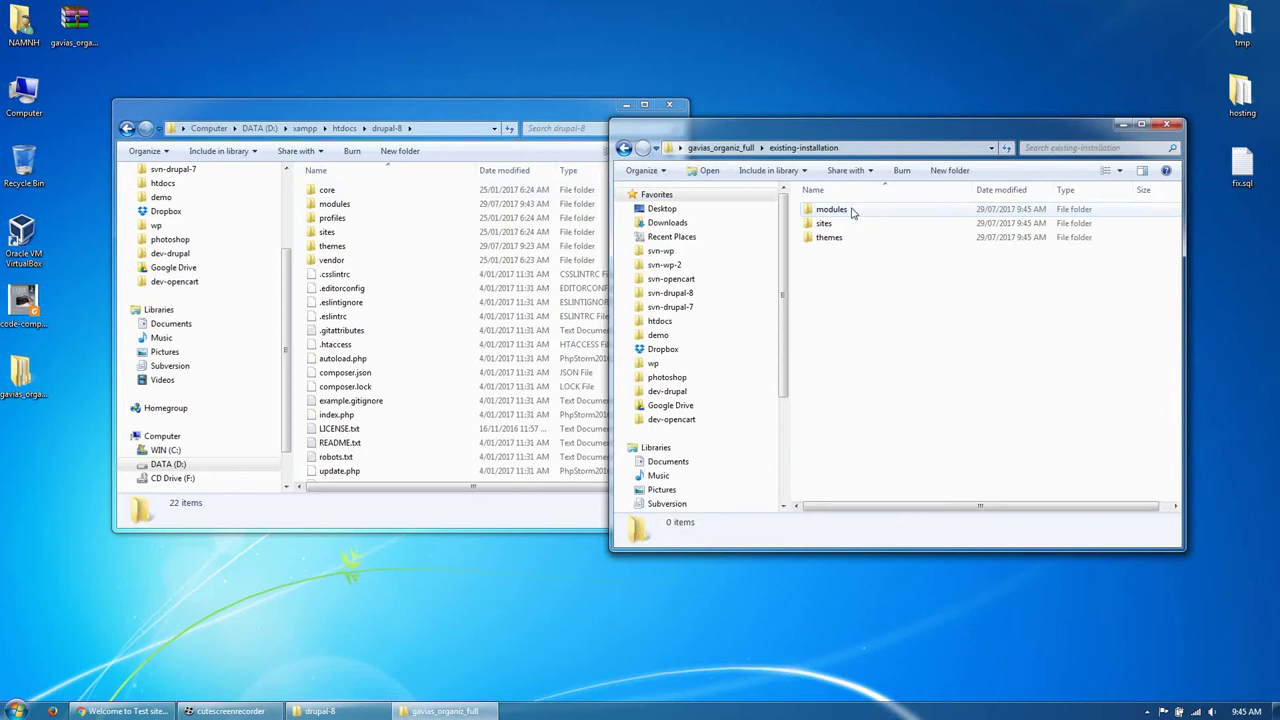
pyautogui.click(842, 212)
pyautogui.doubleClick(842, 212)
pyautogui.hotkey('ctrl', 'a')
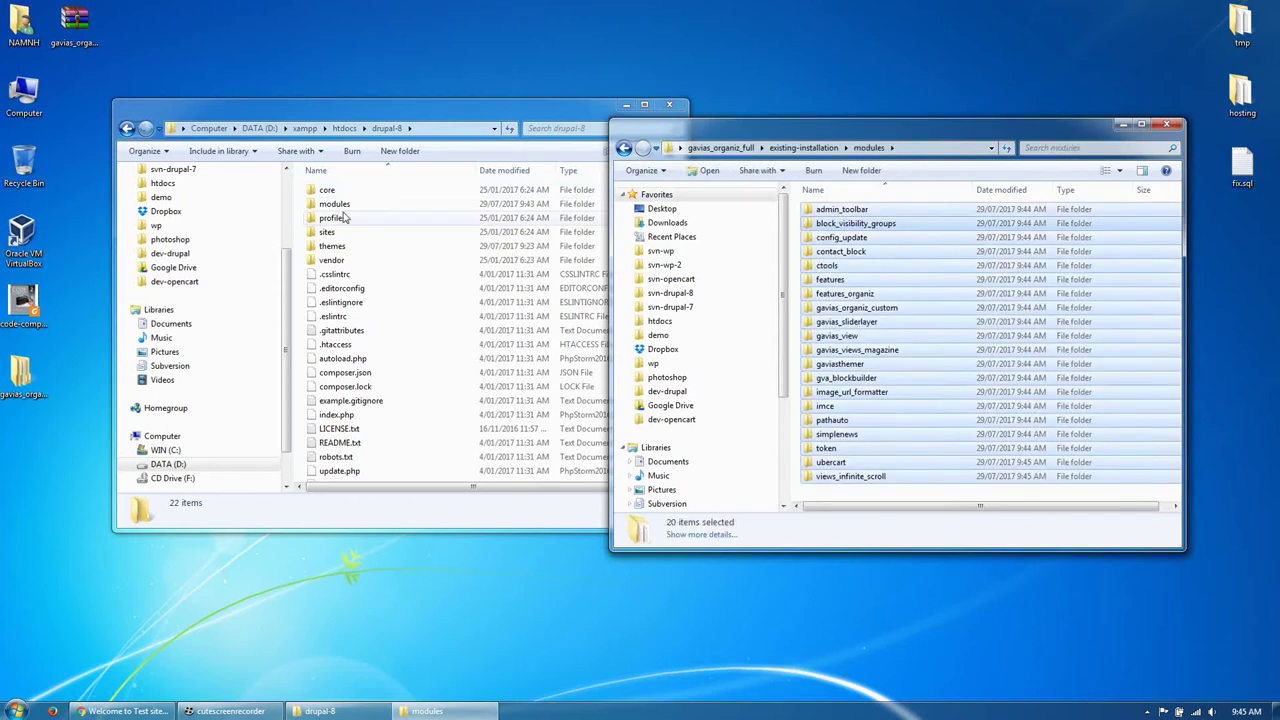
pyautogui.doubleClick(334, 204)
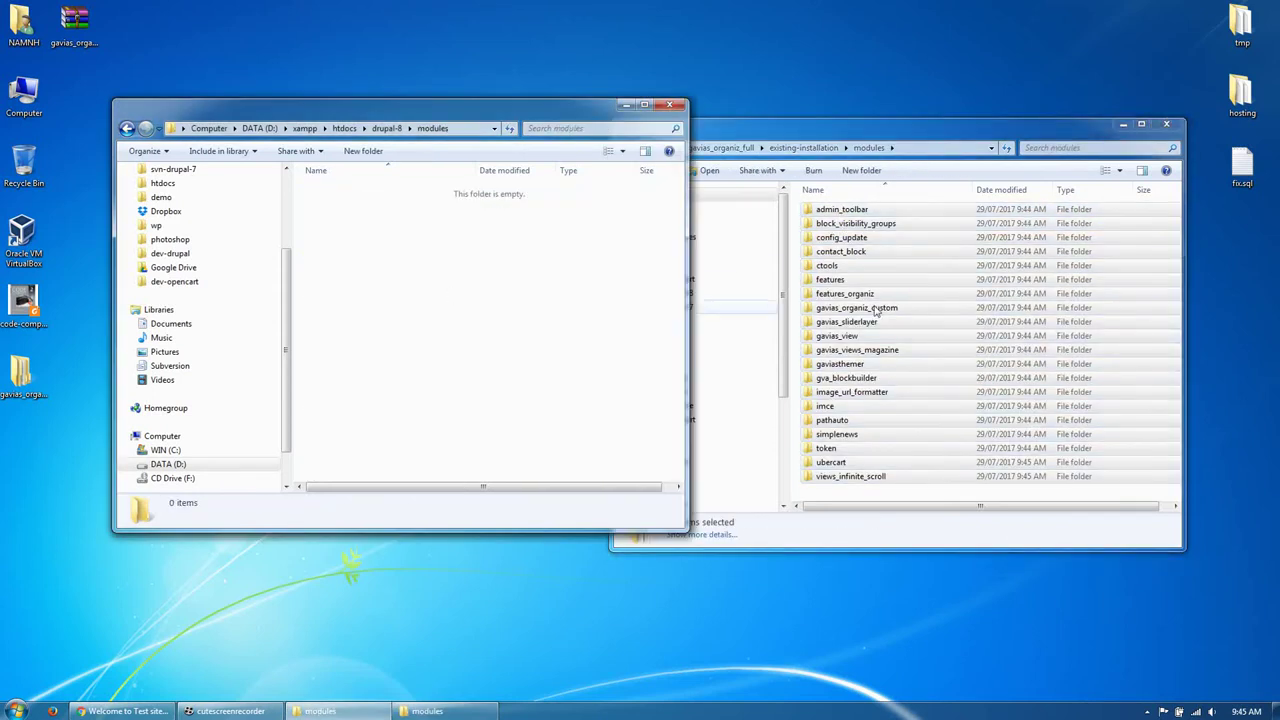
pyautogui.hotkey('ctrl', 'v')
# - Copy the gavias_organiz folder from existing-installation/themes into the drupal-8 site's themes folder
pyautogui.click(818, 151)
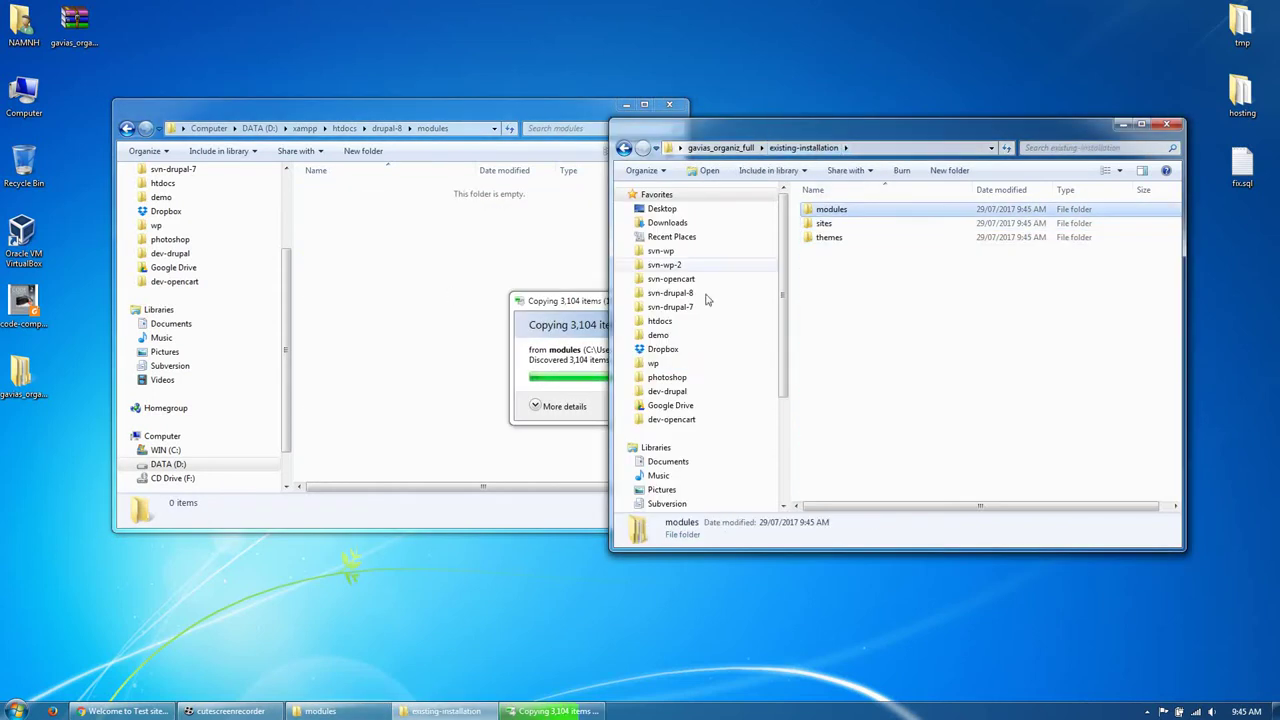
pyautogui.click(387, 128)
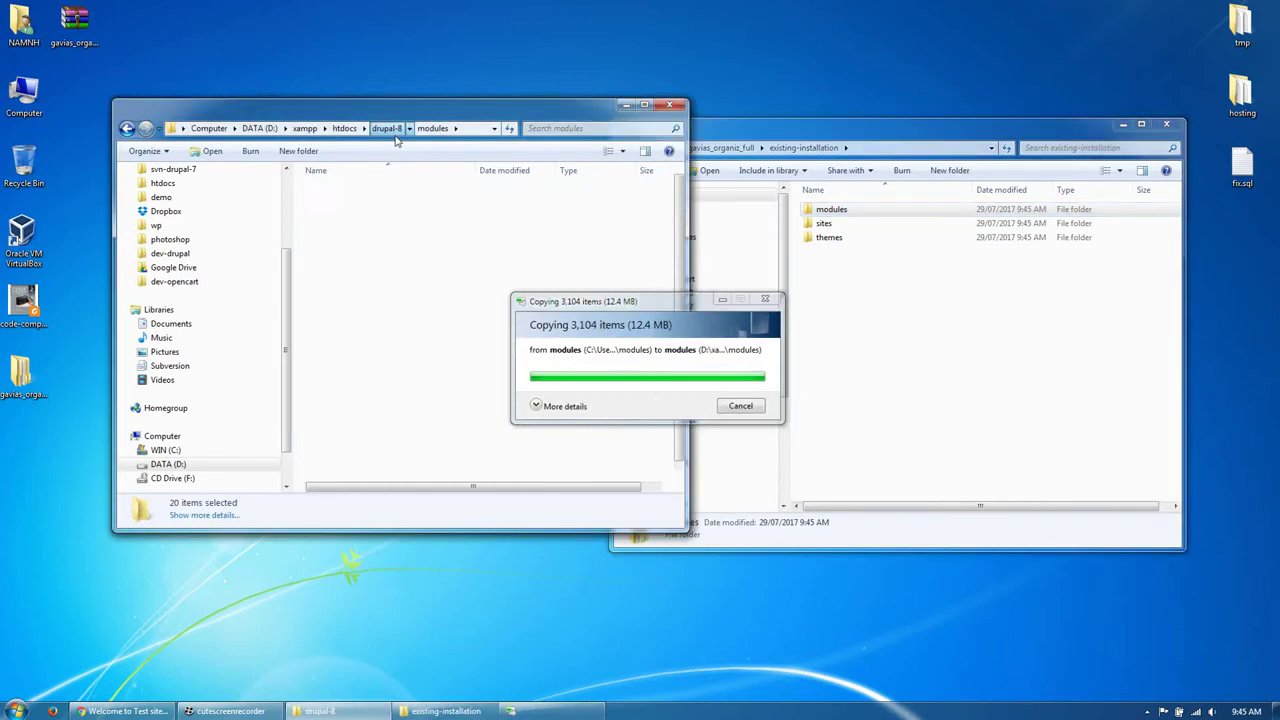
pyautogui.doubleClick(333, 246)
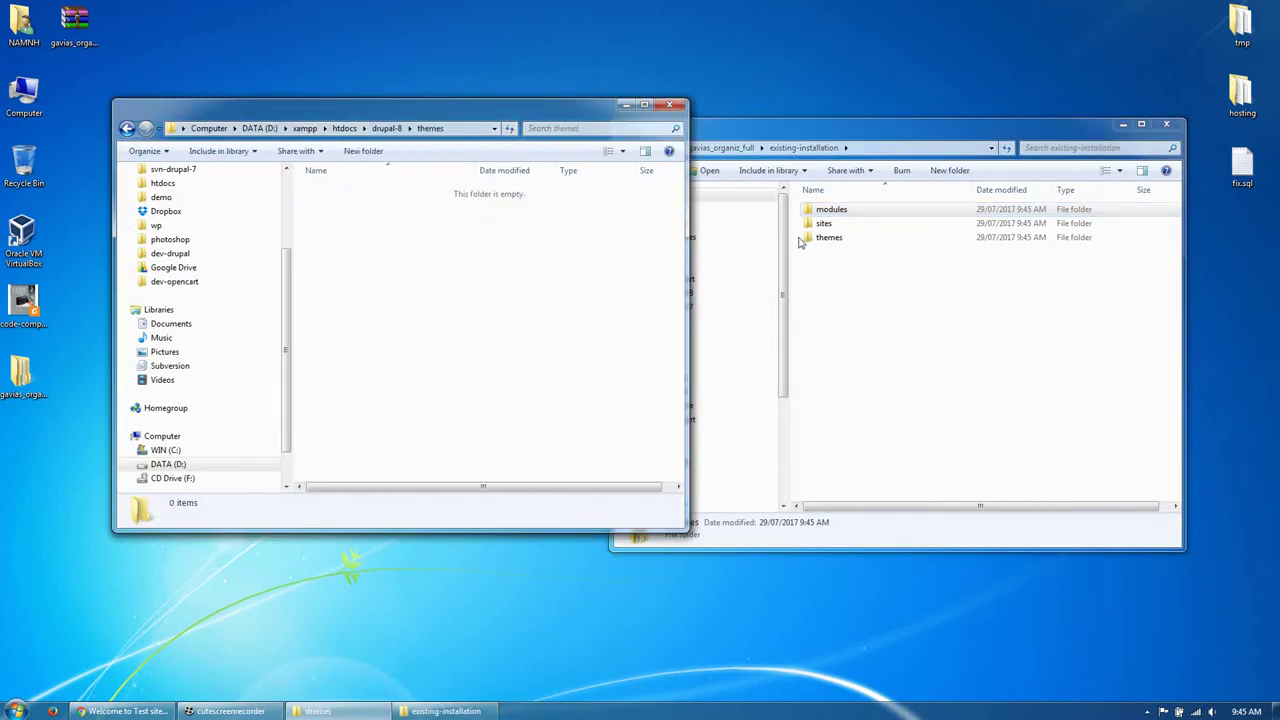
pyautogui.doubleClick(829, 237)
pyautogui.moveTo(827, 216); pyautogui.dragTo(468, 254)
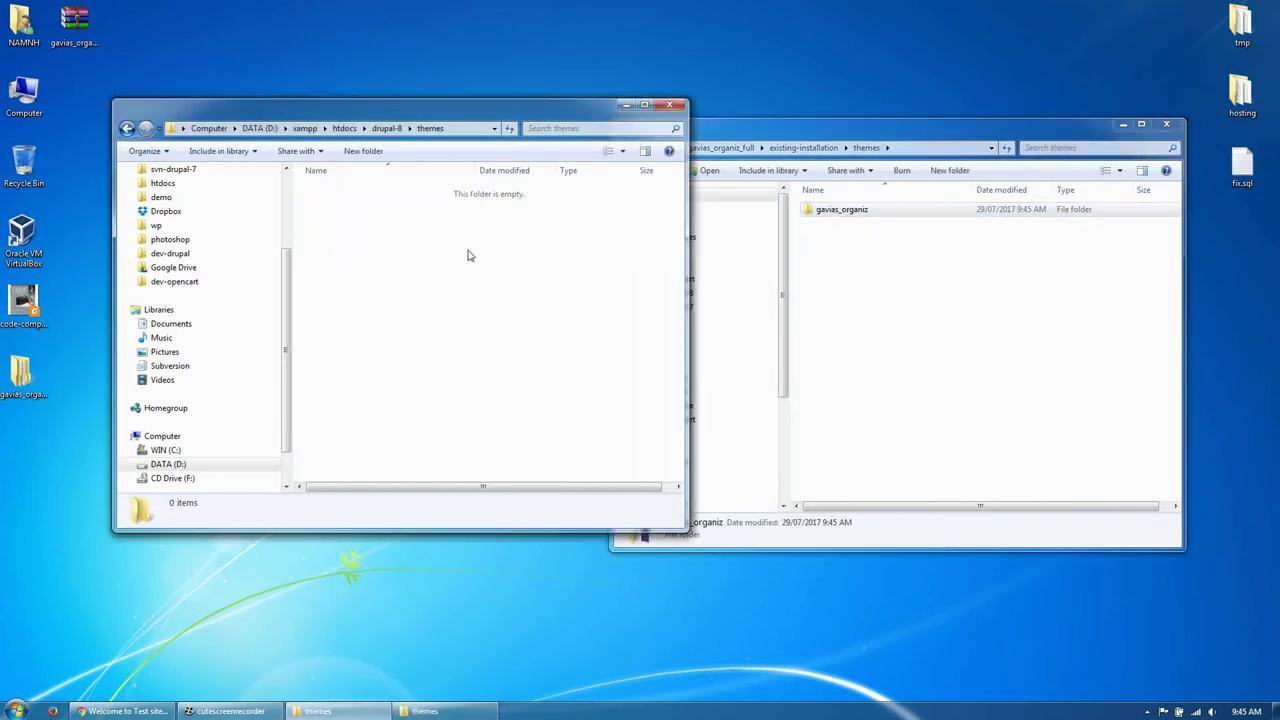
# - Copy the default folder from existing-installation/sites into the drupal-8 sites folder, merging it with the existing one
pyautogui.click(387, 128)
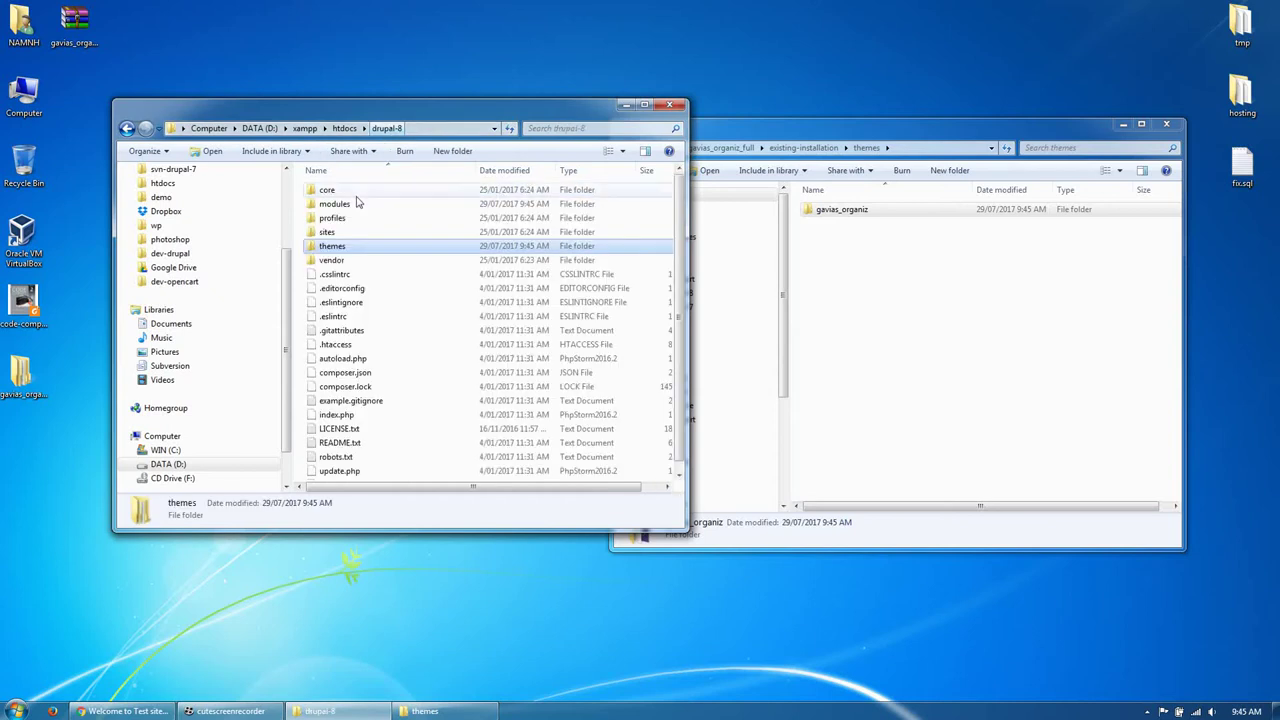
pyautogui.doubleClick(355, 232)
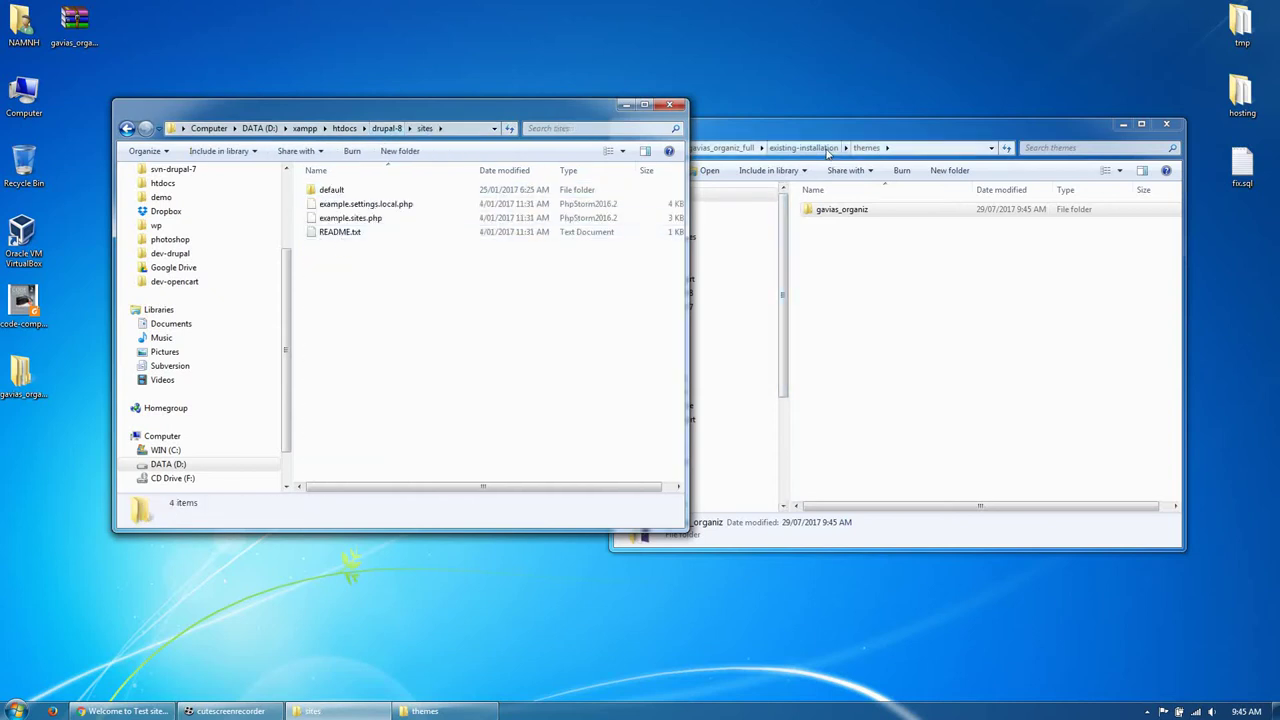
pyautogui.click(803, 147)
pyautogui.doubleClick(822, 222)
pyautogui.doubleClick(825, 210)
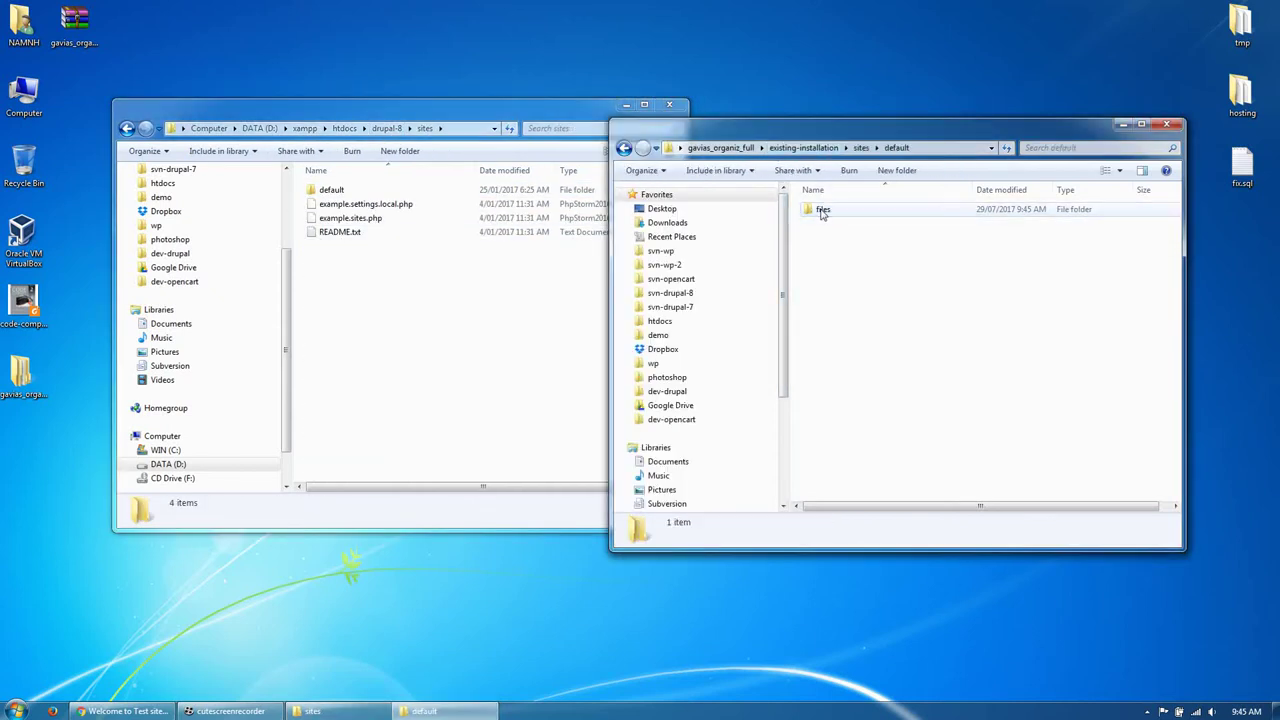
pyautogui.click(859, 147)
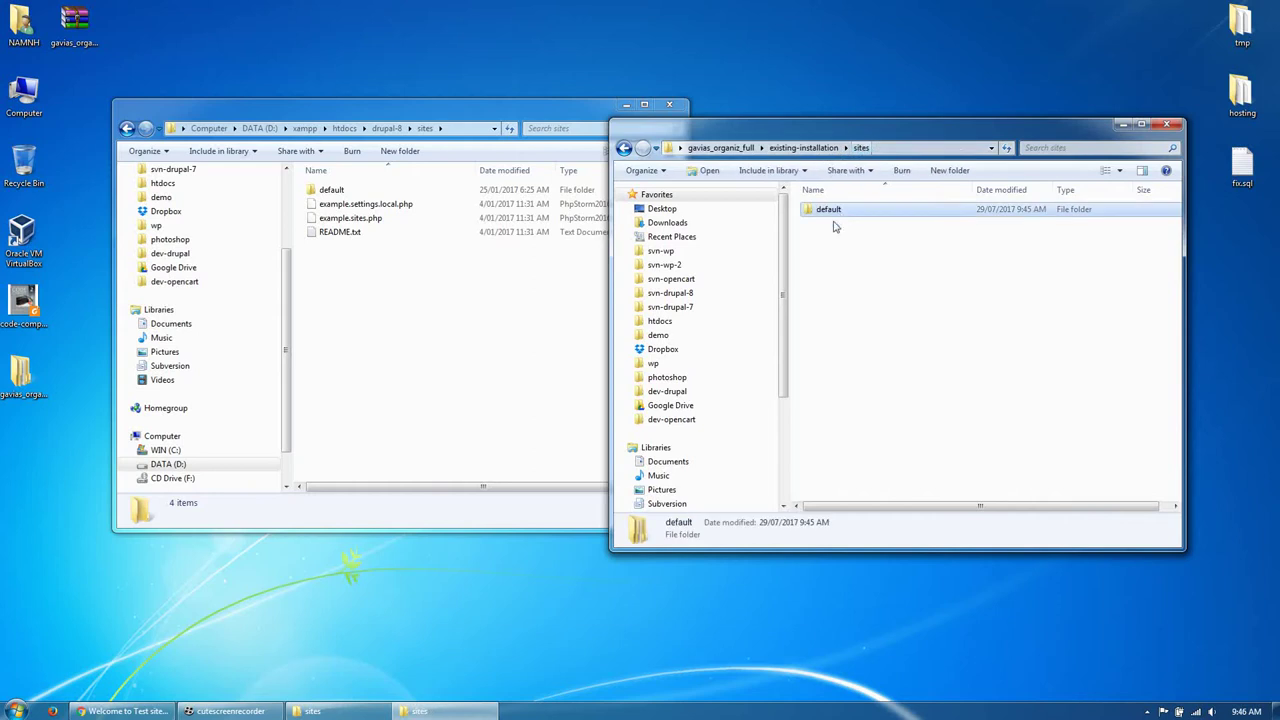
pyautogui.click(846, 209)
pyautogui.press('Escape')
pyautogui.hotkey('ctrl', 'c')
pyautogui.click(424, 329)
pyautogui.hotkey('ctrl', 'v')
pyautogui.click(686, 489)
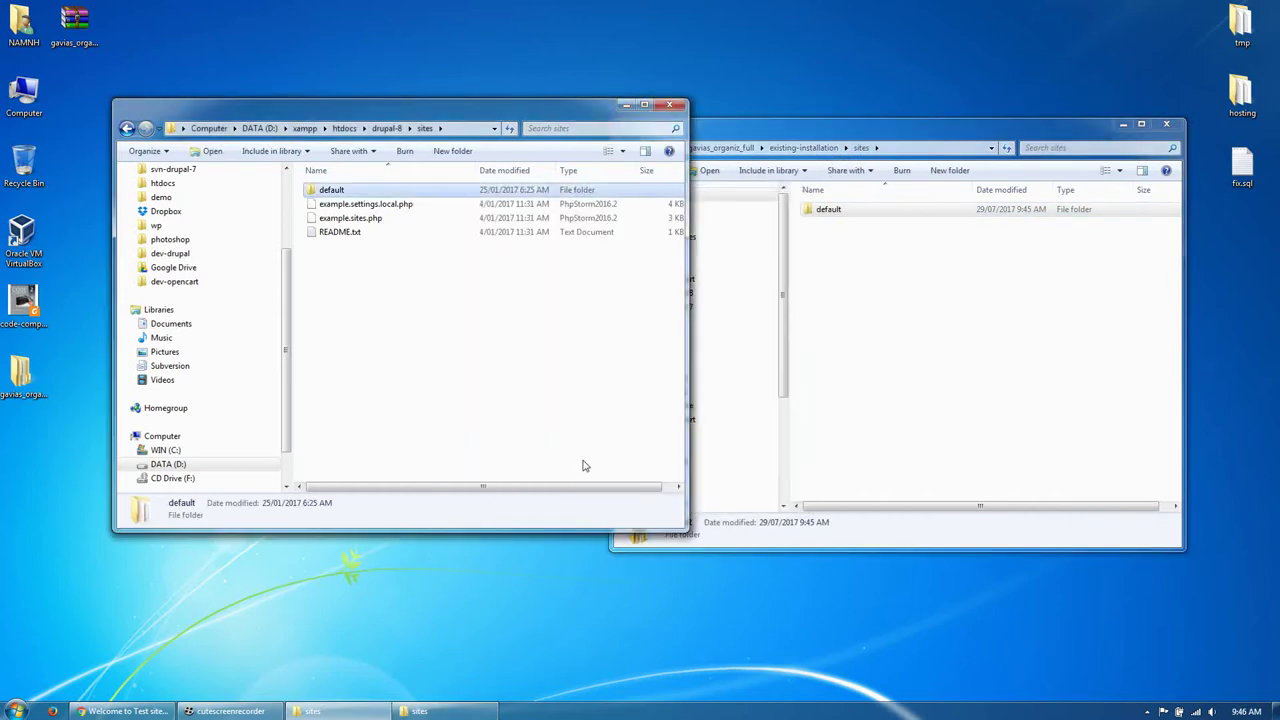
# - Switch to the Drupal site in Chrome, install the Gavias Organiz theme and set it as default
pyautogui.click(1123, 124)
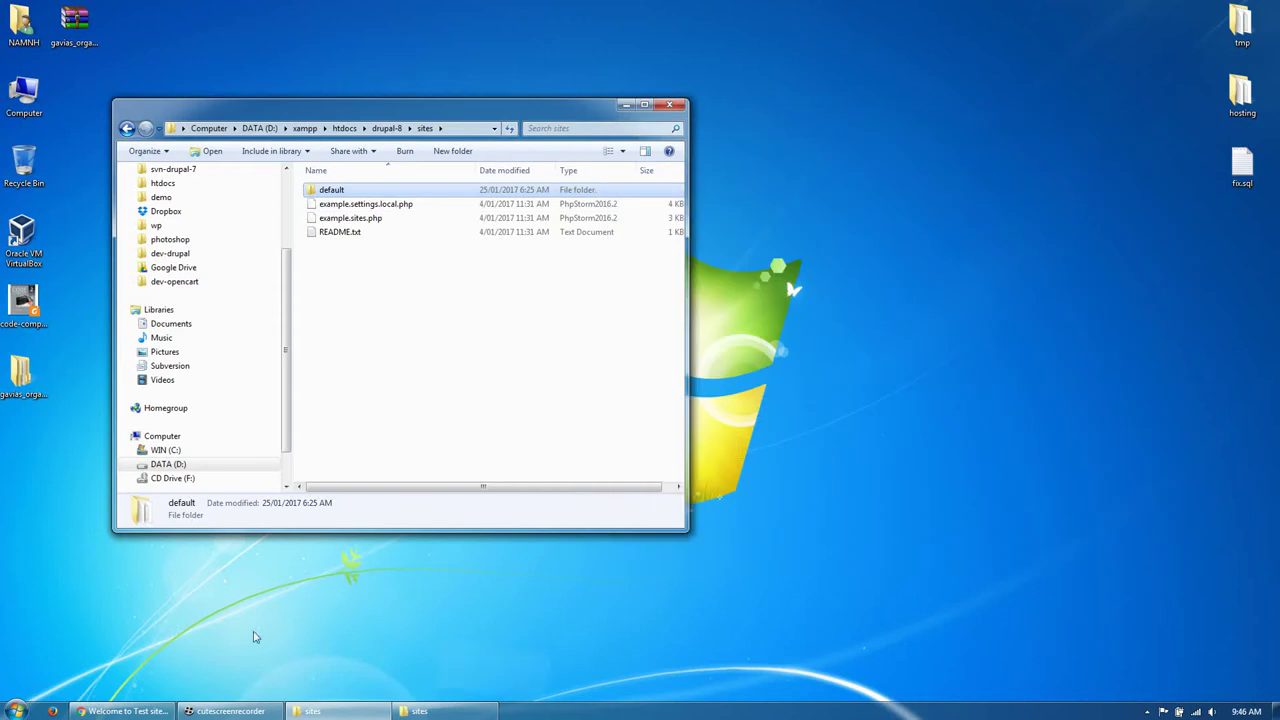
pyautogui.click(120, 711)
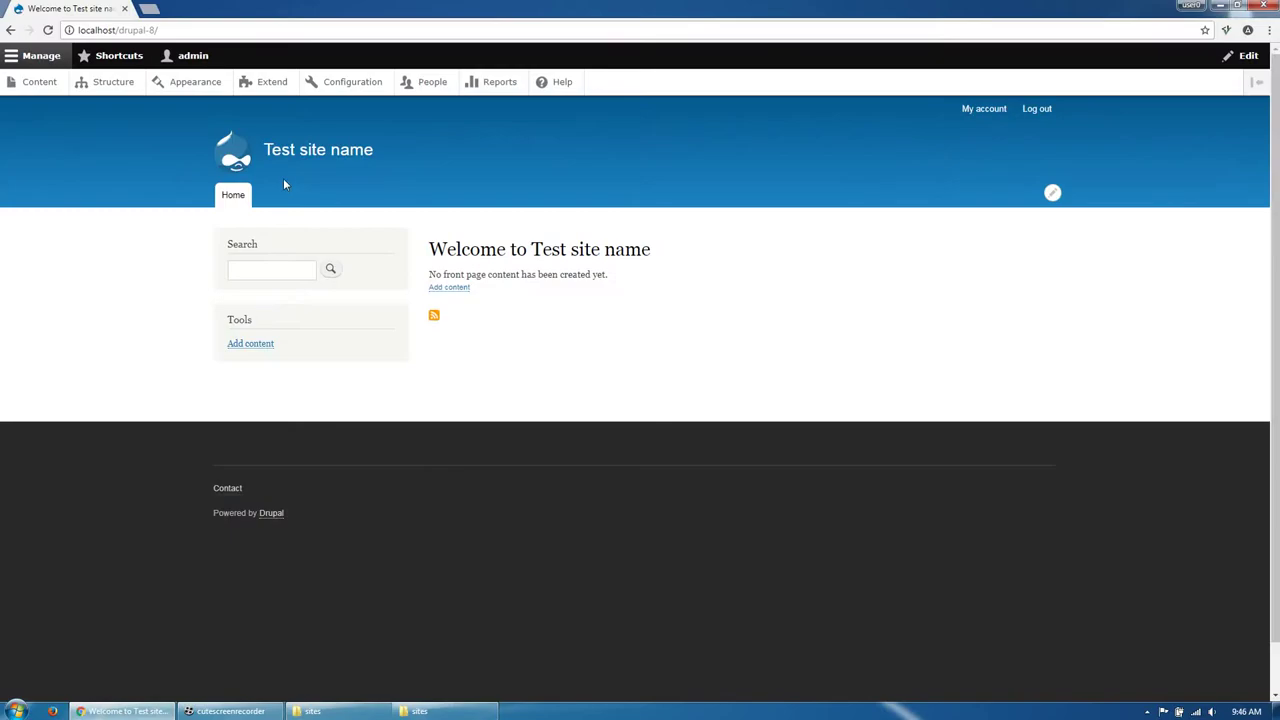
pyautogui.click(203, 94)
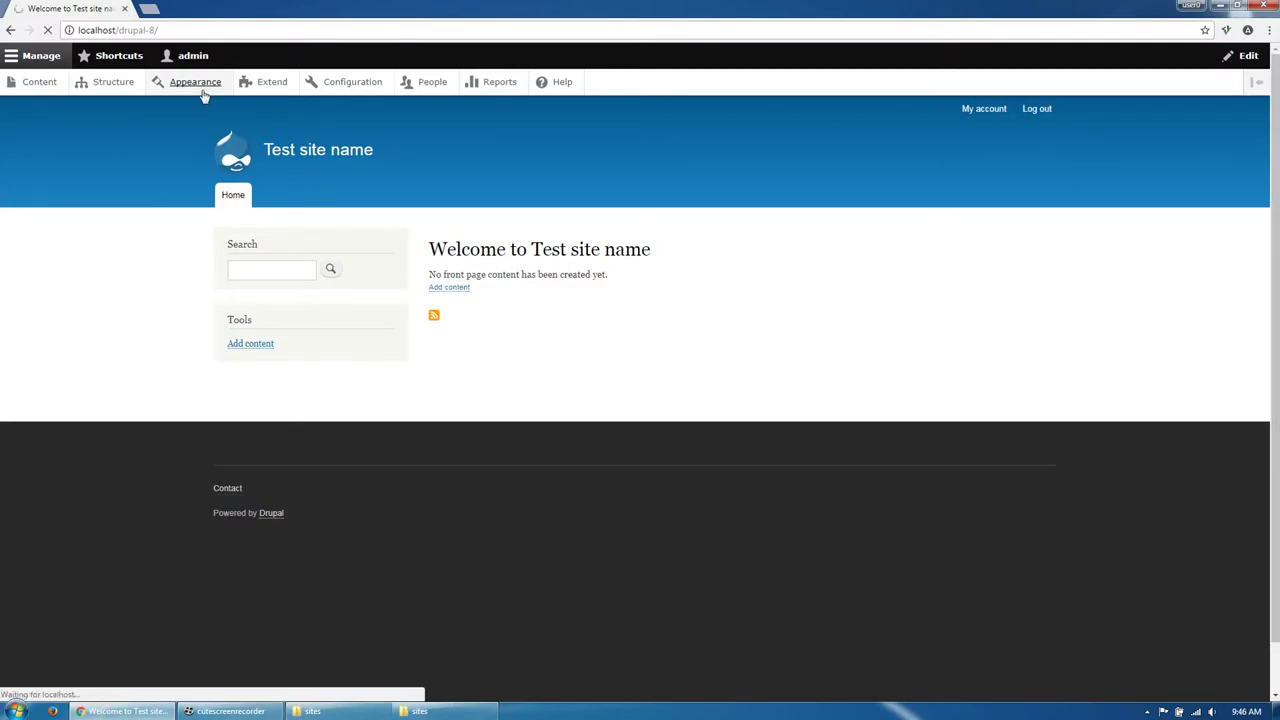
pyautogui.scroll(-5, 314, 457)
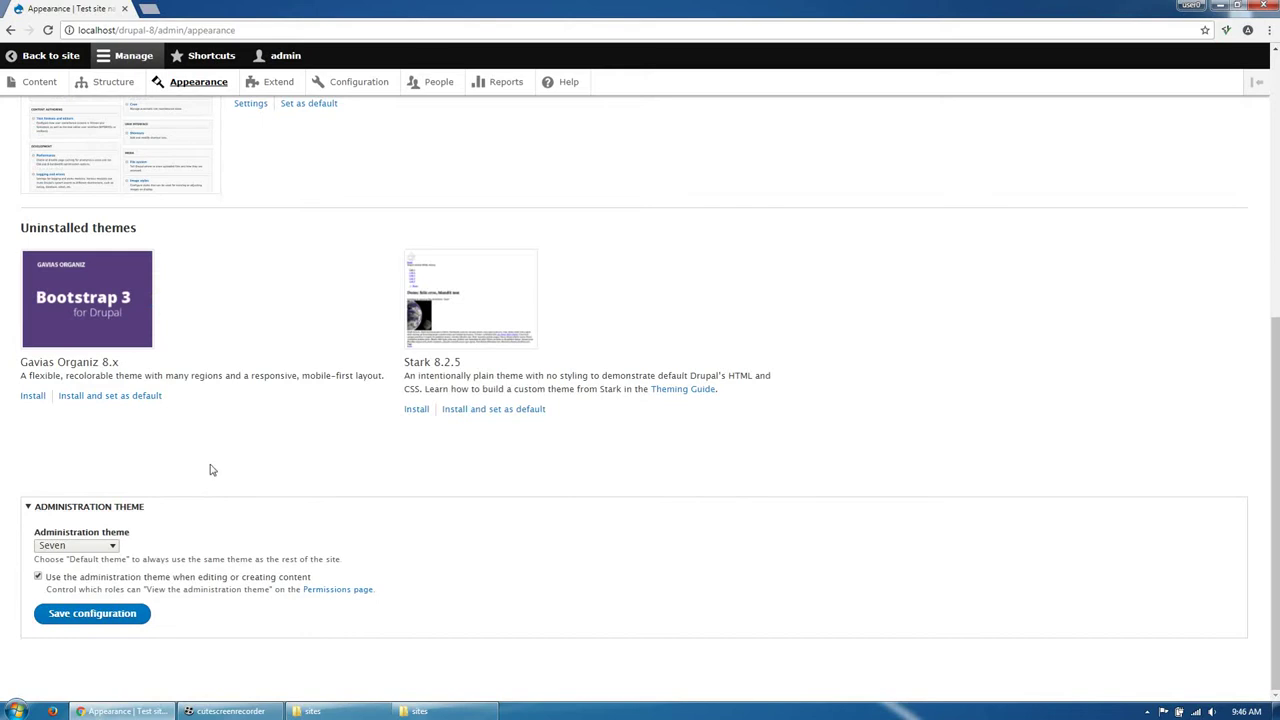
pyautogui.click(123, 396)
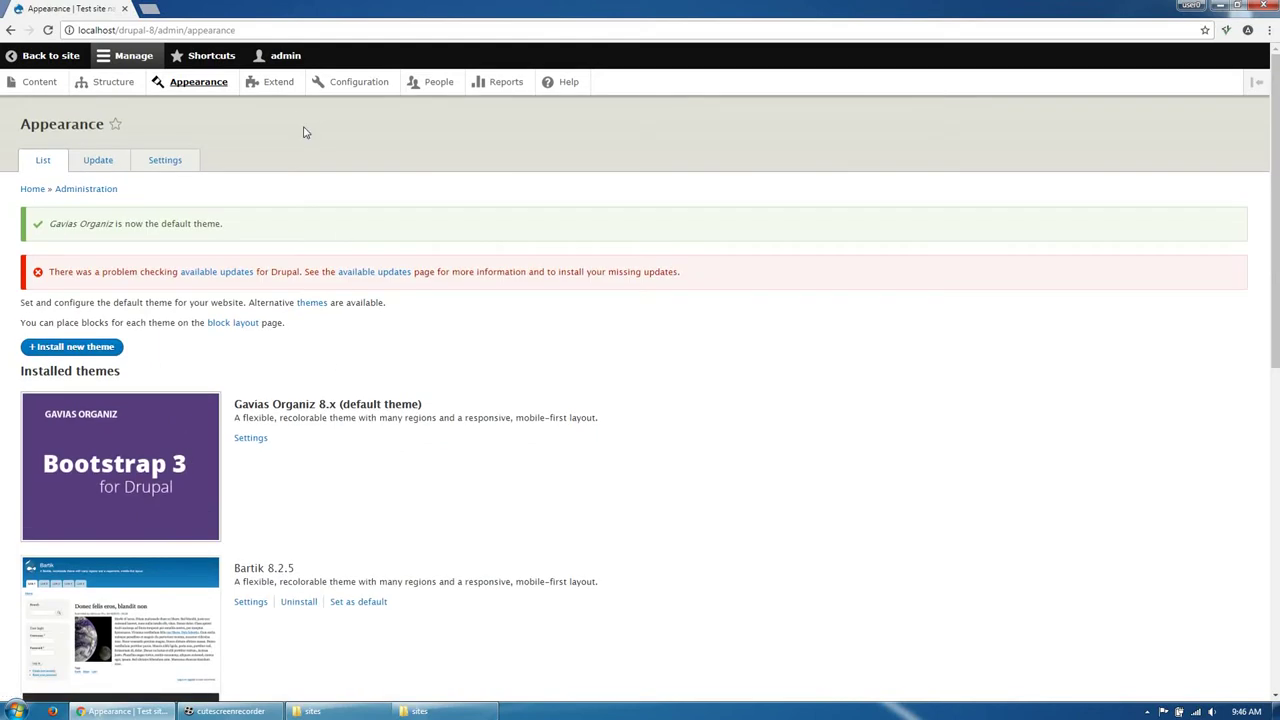
# - Filter the site's modules by "gav" and install Gavias Themer, Block Builder v2, Custom View, Organiz Themer, SliderLayer and Views Magazine
pyautogui.click(289, 89)
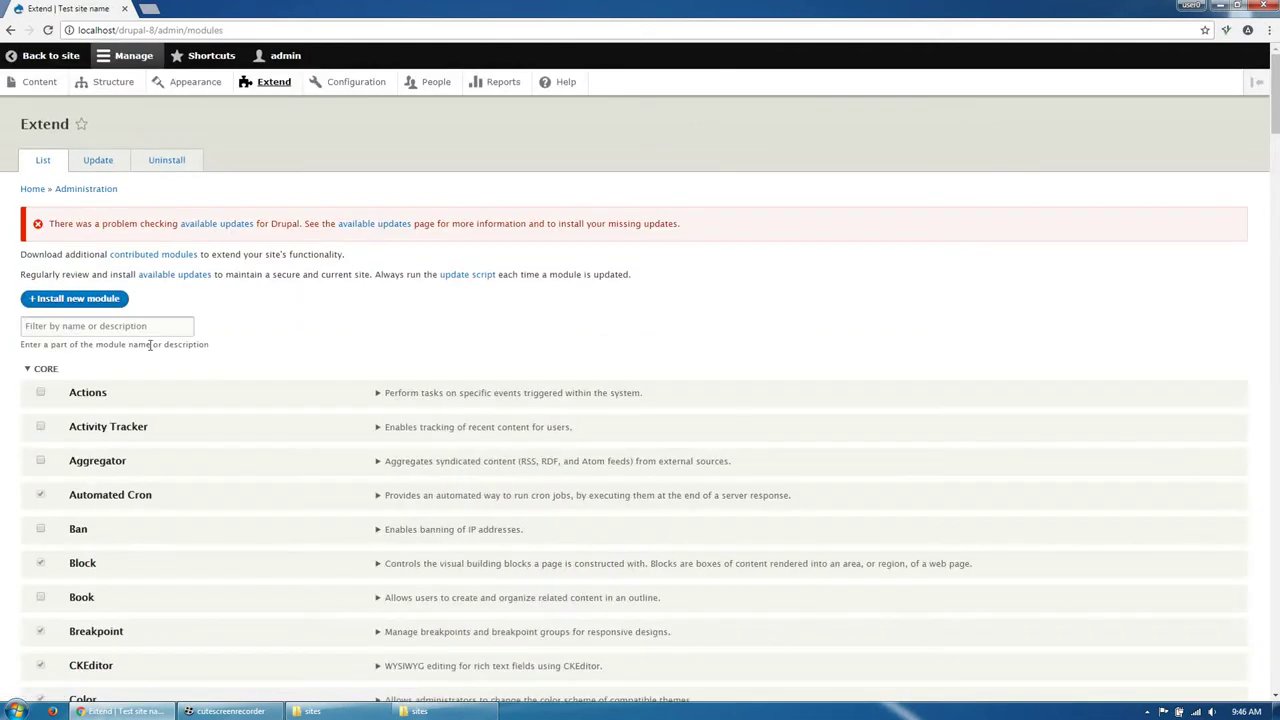
pyautogui.click(150, 330)
pyautogui.write('gav')
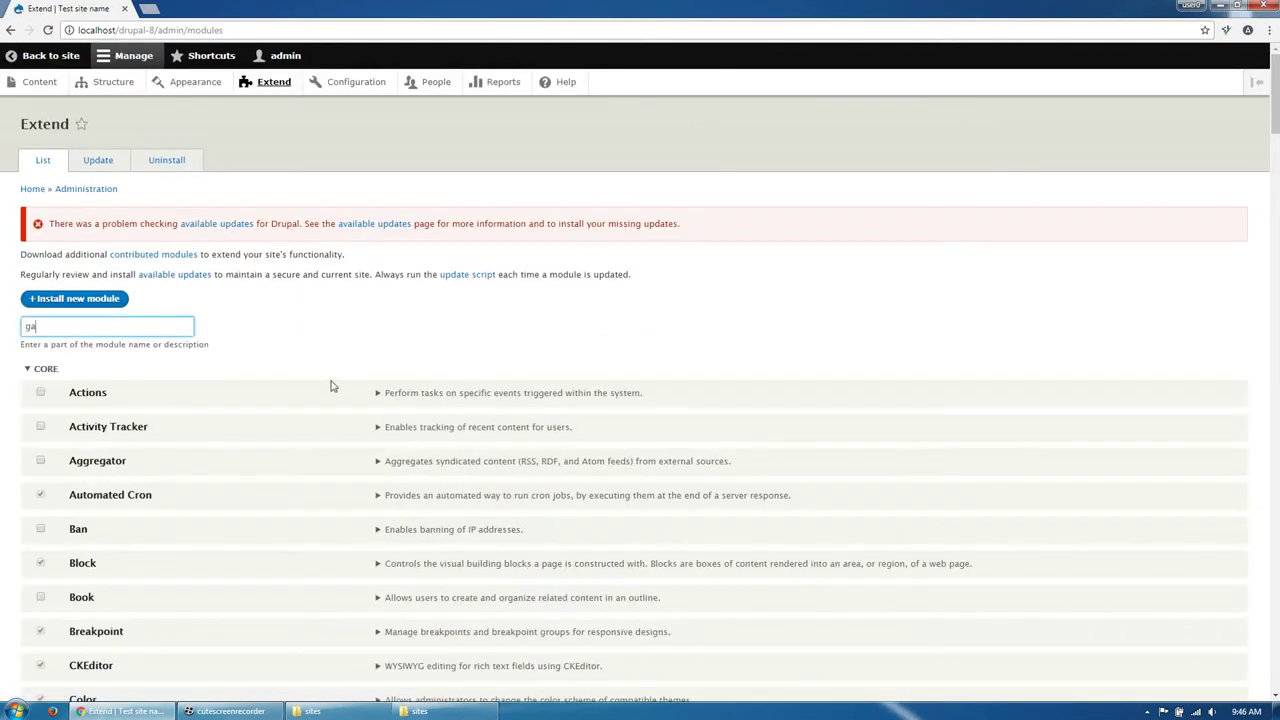
pyautogui.click(131, 397)
pyautogui.click(136, 462)
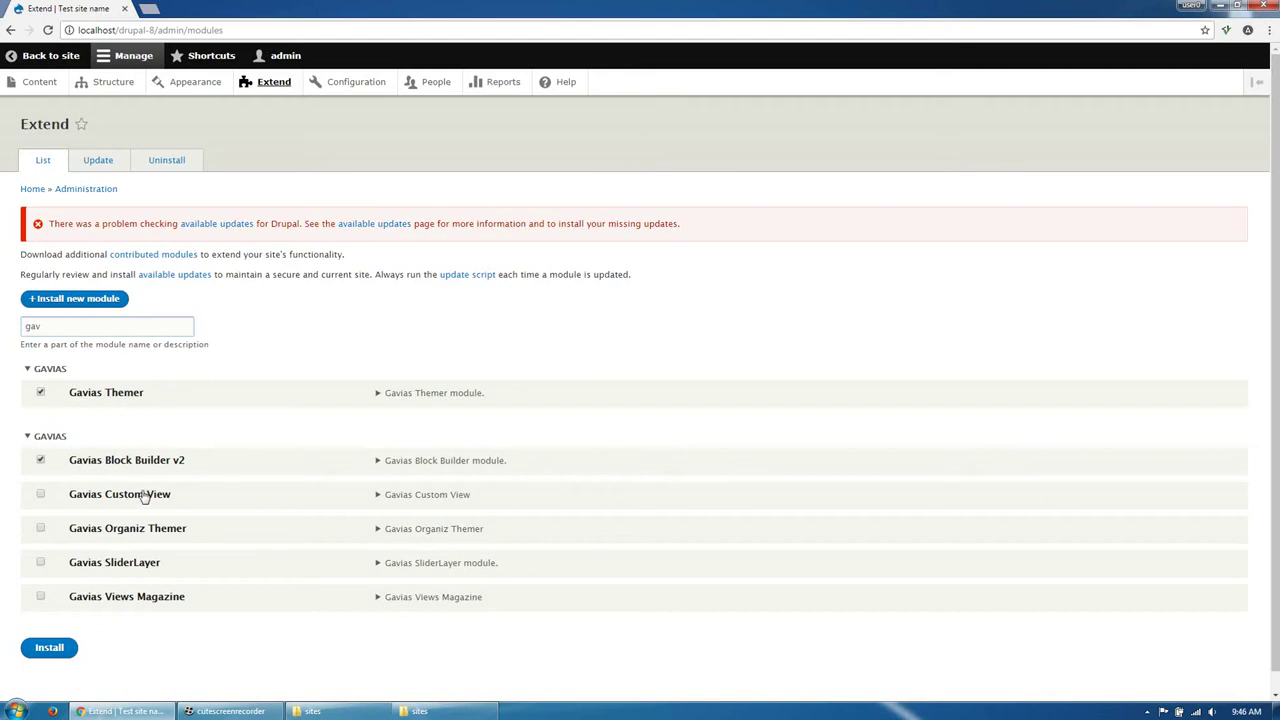
pyautogui.click(145, 496)
pyautogui.click(143, 528)
pyautogui.click(140, 566)
pyautogui.click(136, 600)
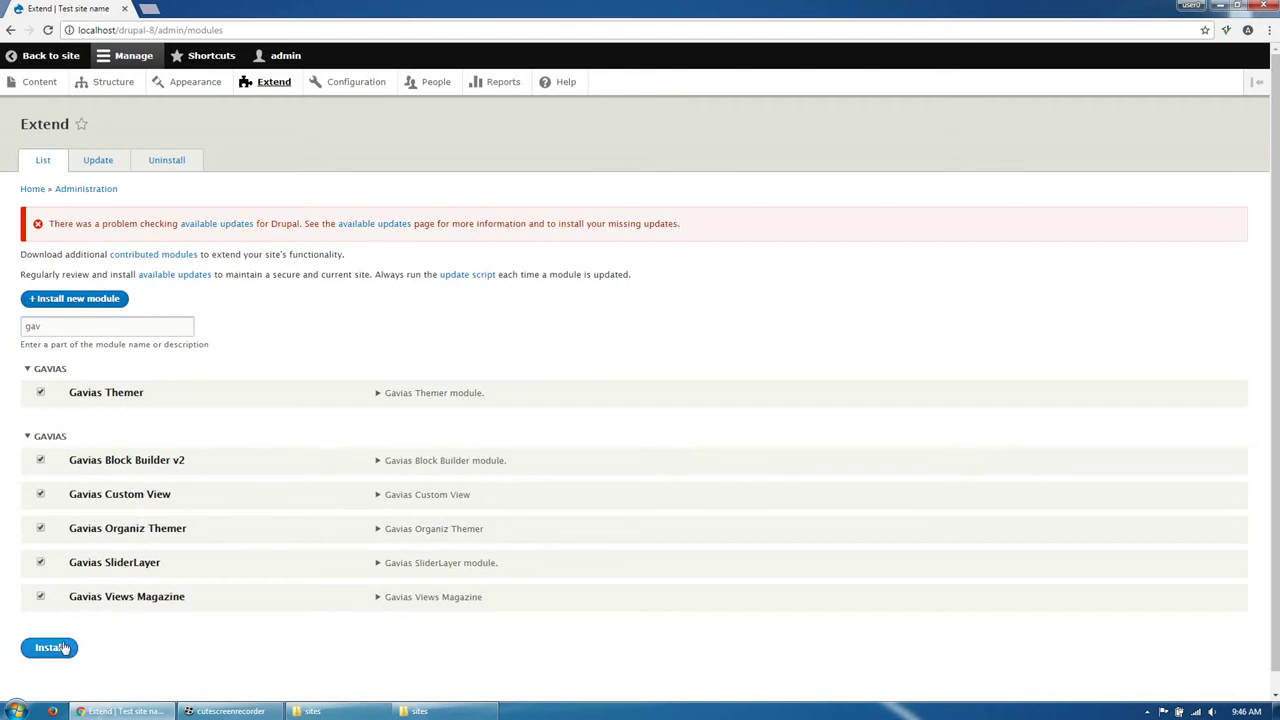
pyautogui.click(55, 647)
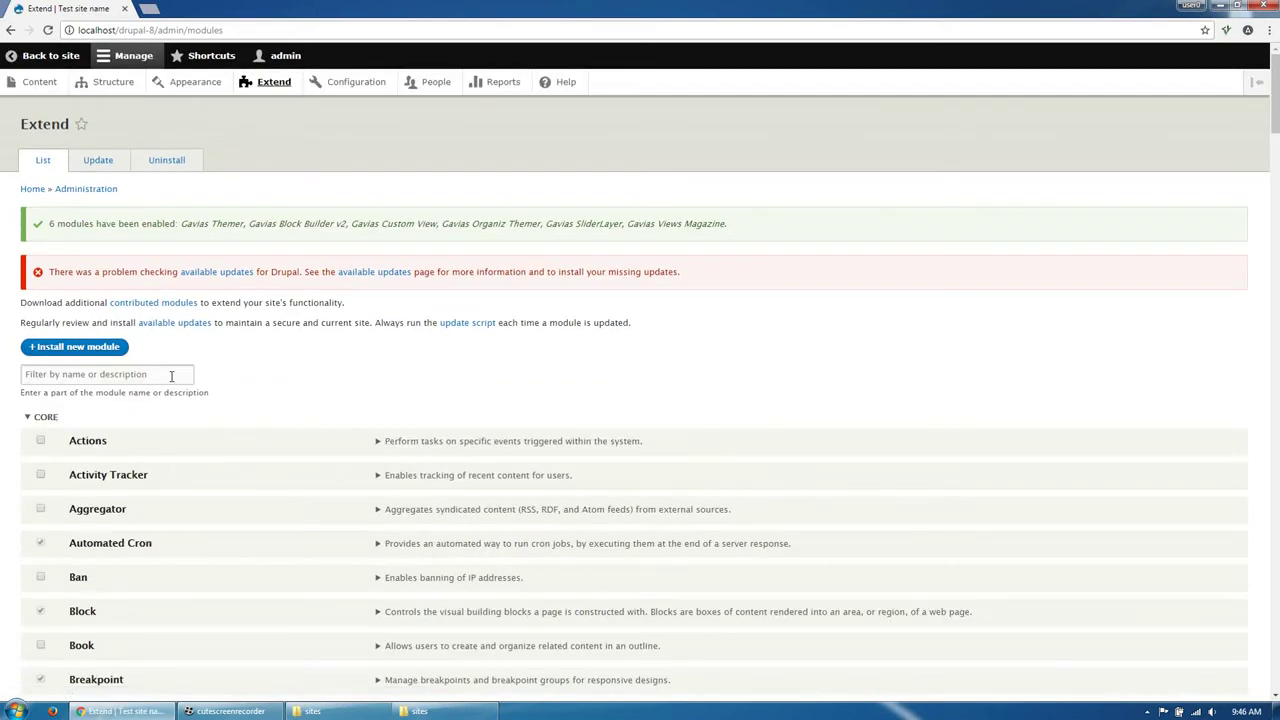
# - Select the Ubercart core modules Cart, Country, Order, Product and Store for installation
pyautogui.scroll(-15, 291, 423)
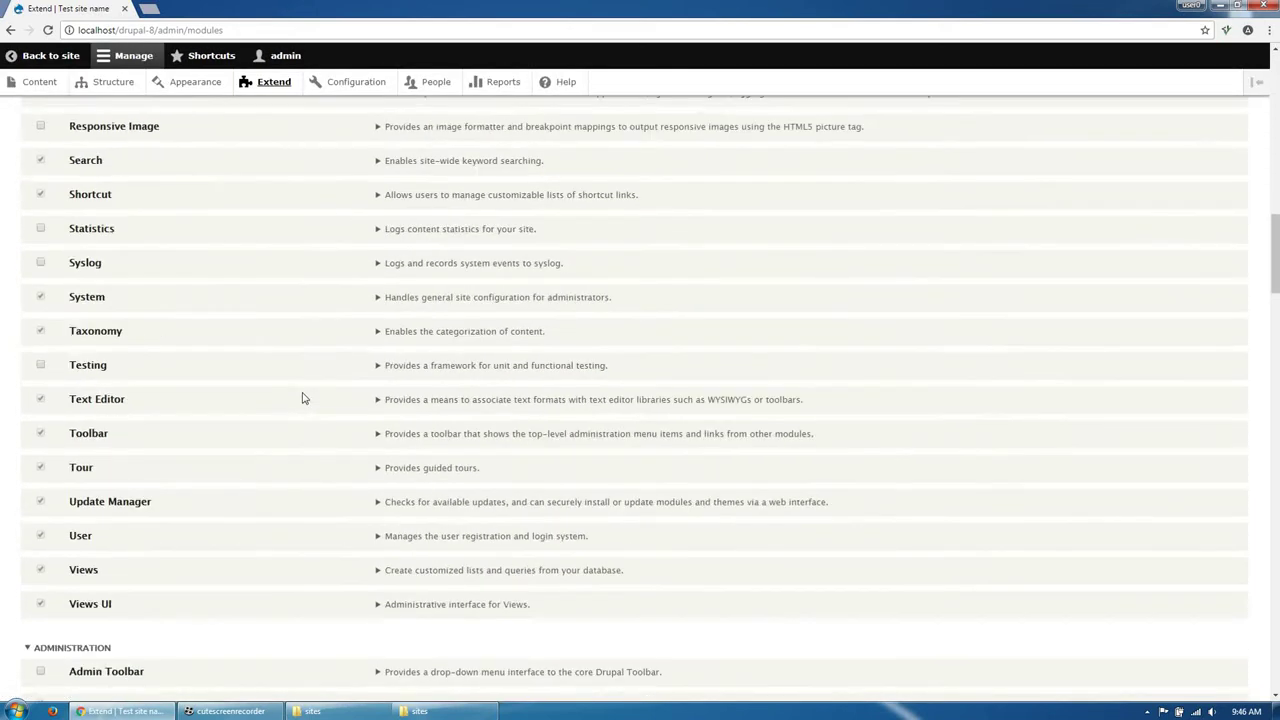
pyautogui.scroll(-3, 303, 398)
pyautogui.scroll(-2, 300, 398)
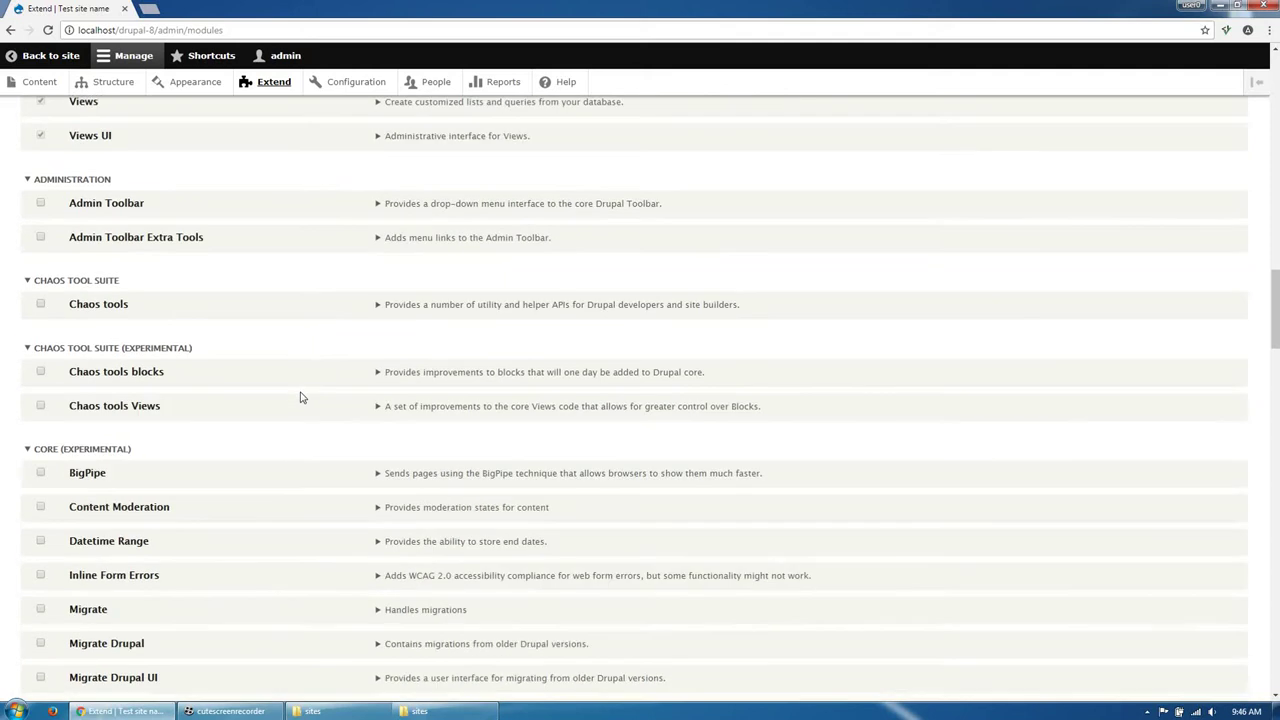
pyautogui.scroll(-8, 297, 397)
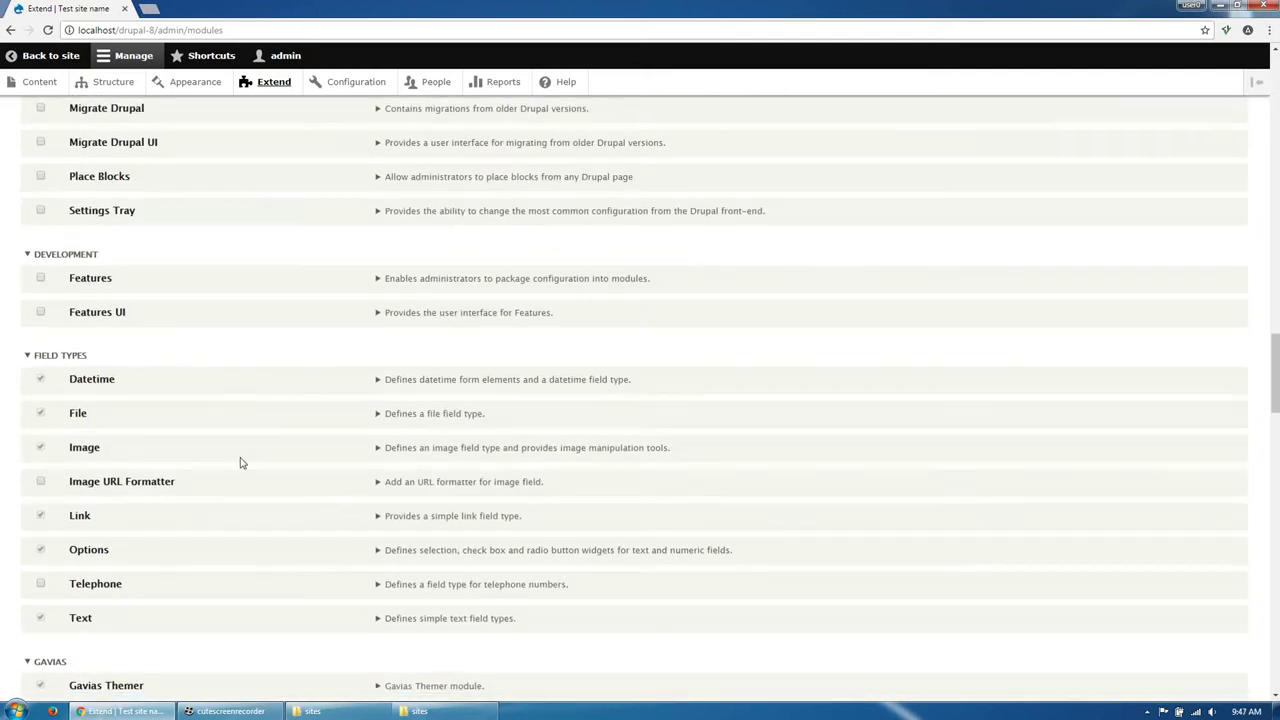
pyautogui.scroll(-6, 238, 466)
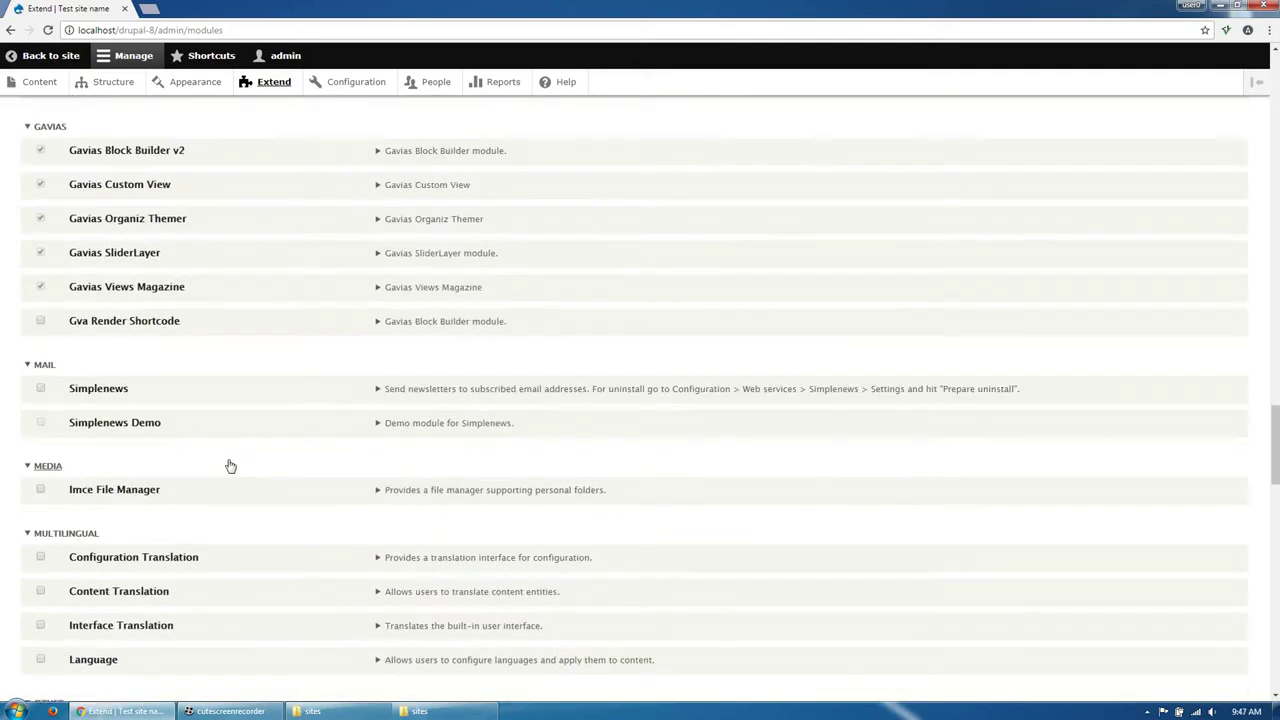
pyautogui.scroll(-1, 214, 474)
pyautogui.scroll(-2, 212, 474)
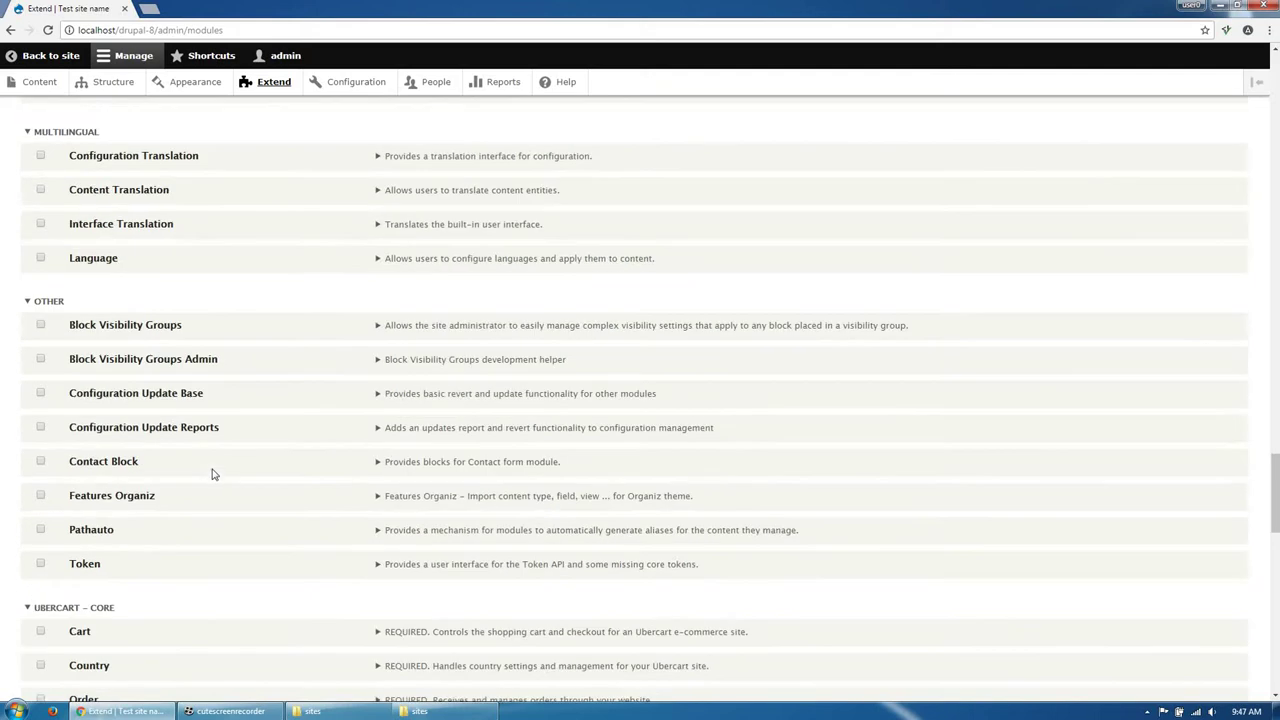
pyautogui.scroll(-4, 213, 473)
pyautogui.click(78, 238)
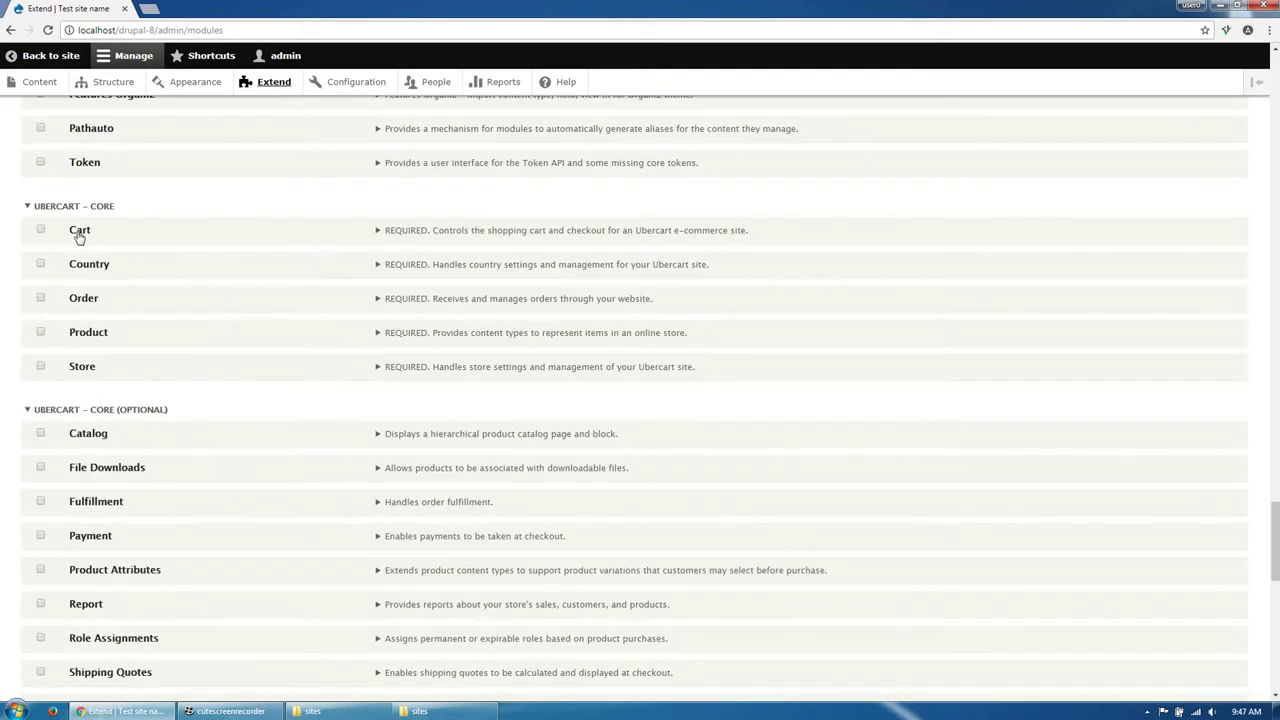
pyautogui.click(86, 266)
pyautogui.click(84, 301)
pyautogui.click(86, 344)
pyautogui.click(84, 368)
# - Select the optional Ubercart core modules Catalog, Payment, Product Attributes and Tax for installation
pyautogui.click(80, 436)
pyautogui.scroll(-1, 221, 467)
pyautogui.click(88, 403)
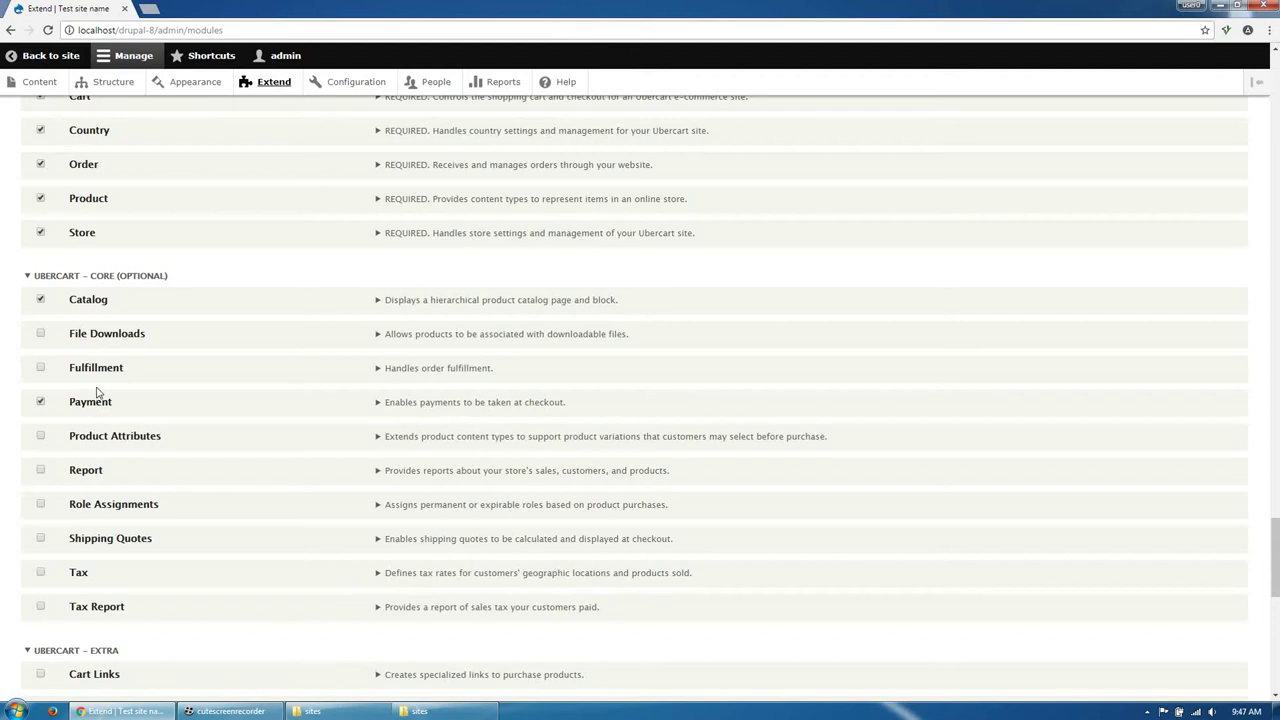
pyautogui.click(108, 443)
pyautogui.scroll(-1, 115, 443)
pyautogui.click(78, 450)
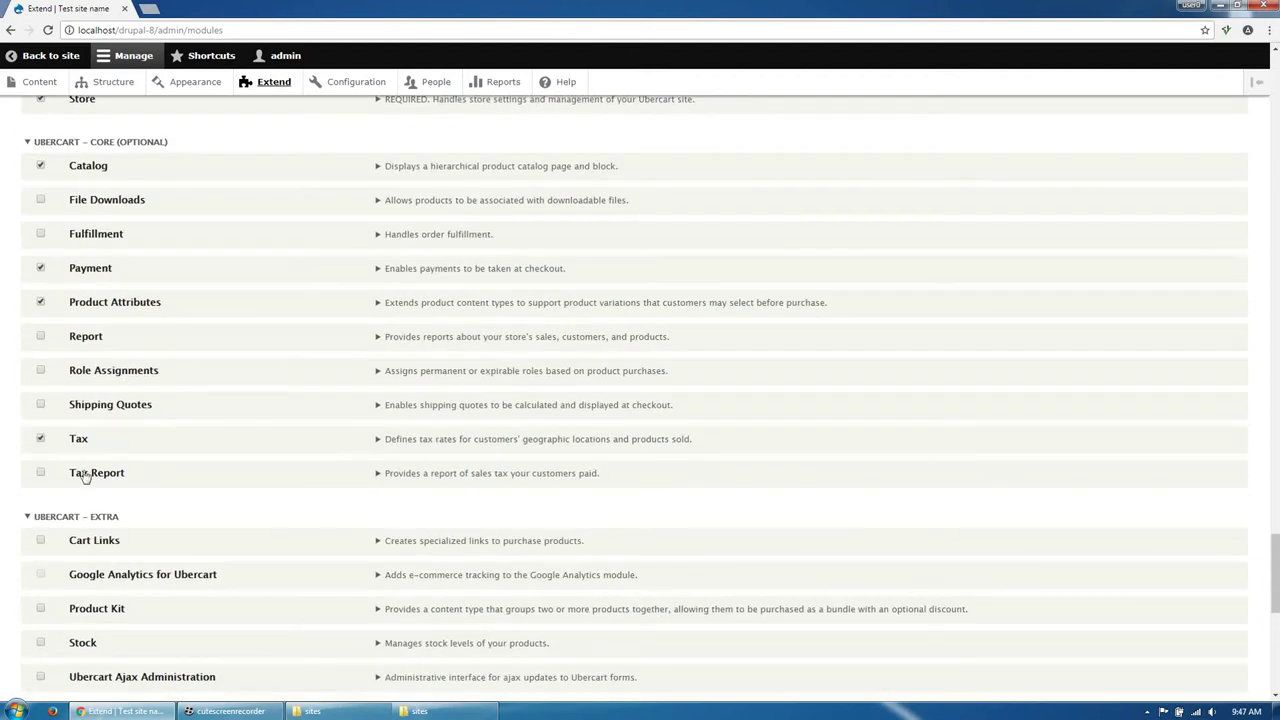
# - Select the optional Tax Report module and the extra Ubercart modules Cart Links and Stock for installation
pyautogui.click(96, 478)
pyautogui.scroll(-1, 100, 480)
pyautogui.click(104, 409)
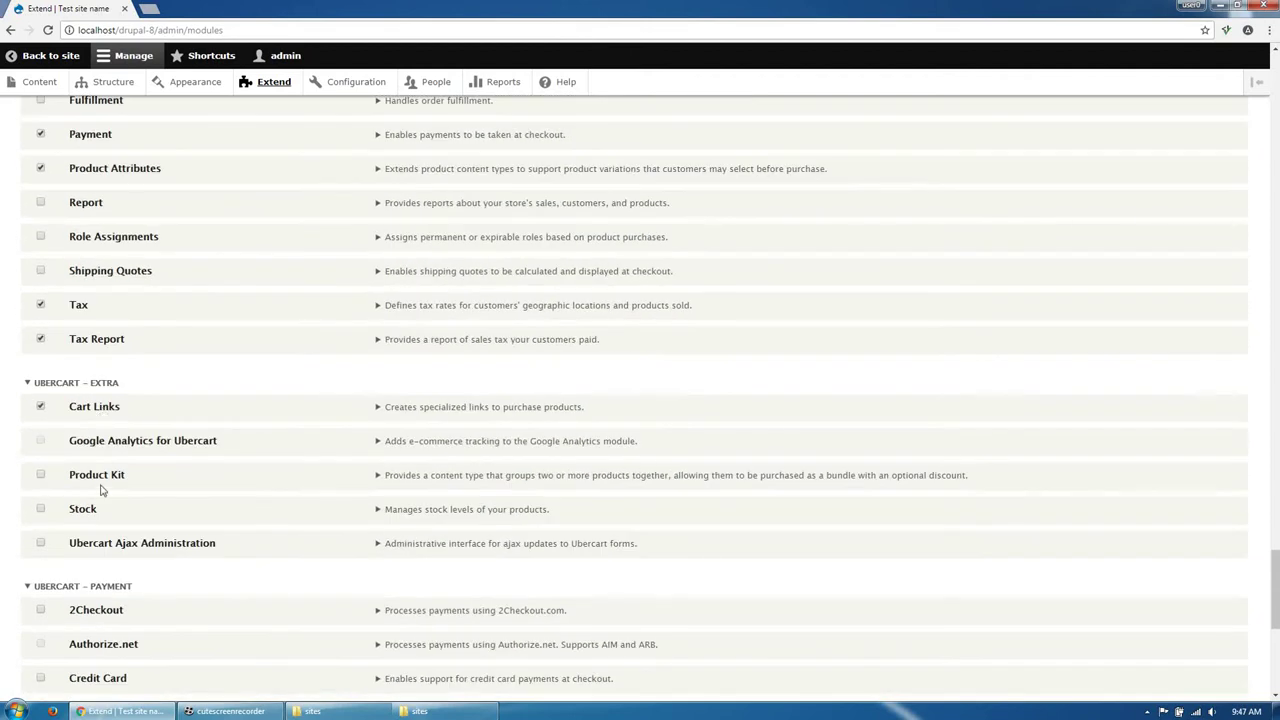
pyautogui.click(88, 512)
pyautogui.scroll(-2, 90, 514)
# - Select the payment modules 2Checkout, Credit Card, Payment Method Pack and PayPal, and install all selected modules together with the required Report module
pyautogui.click(93, 414)
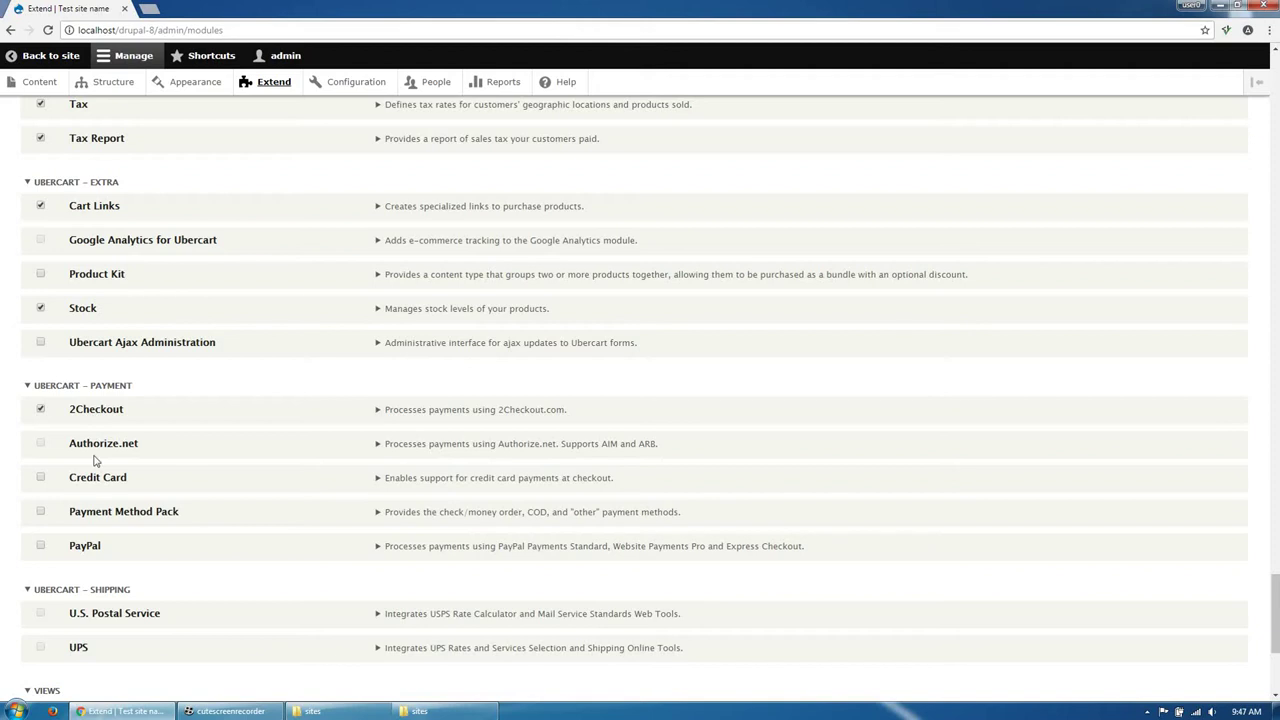
pyautogui.click(105, 488)
pyautogui.click(103, 520)
pyautogui.click(88, 548)
pyautogui.scroll(-2, 127, 560)
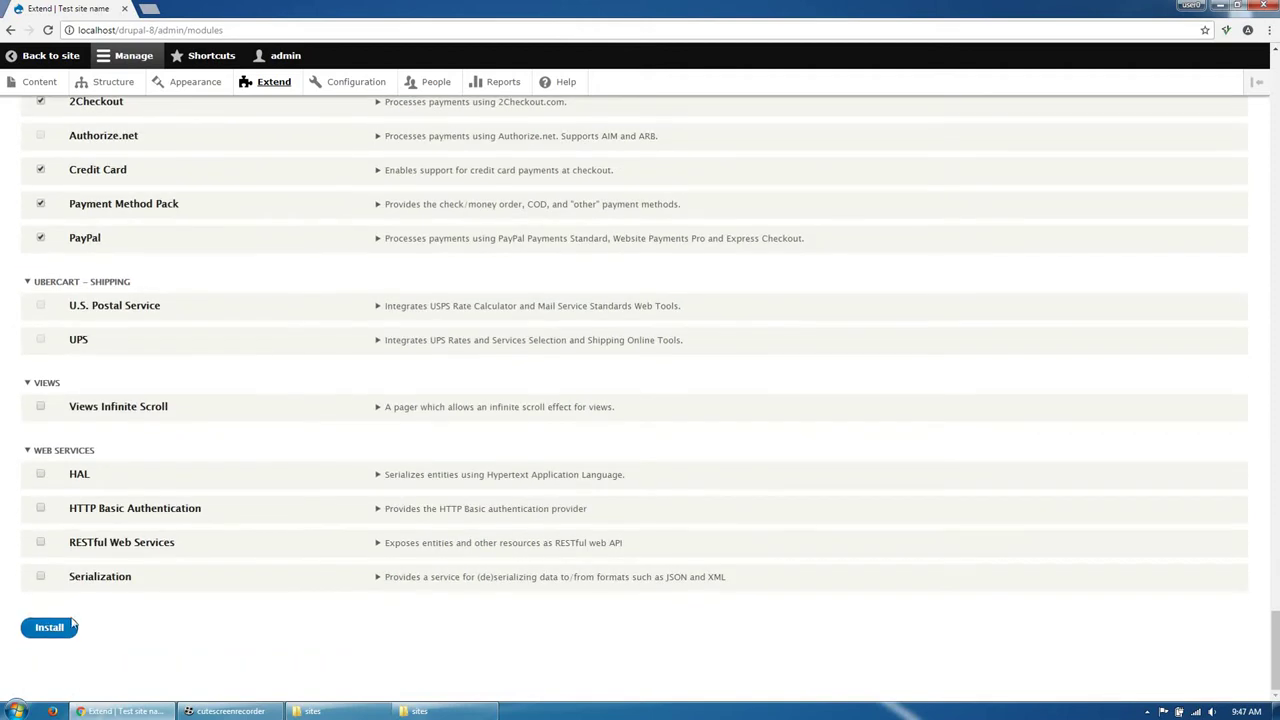
pyautogui.click(49, 627)
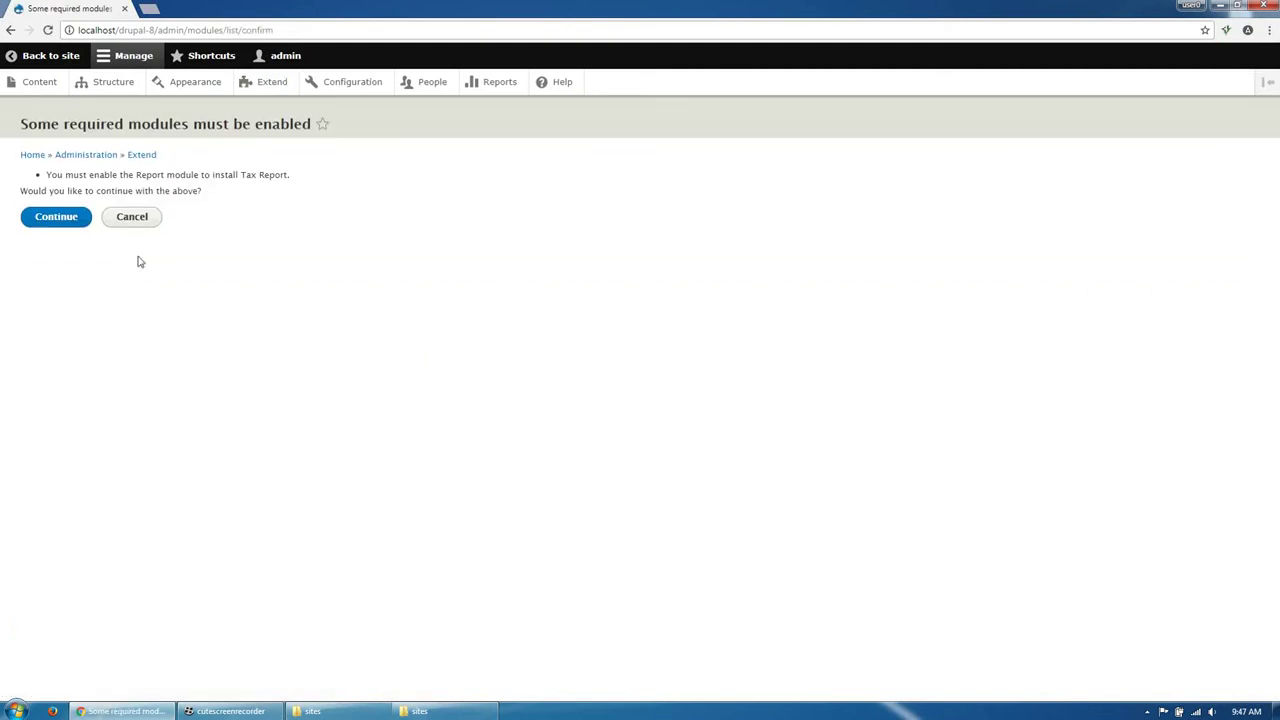
pyautogui.click(60, 222)
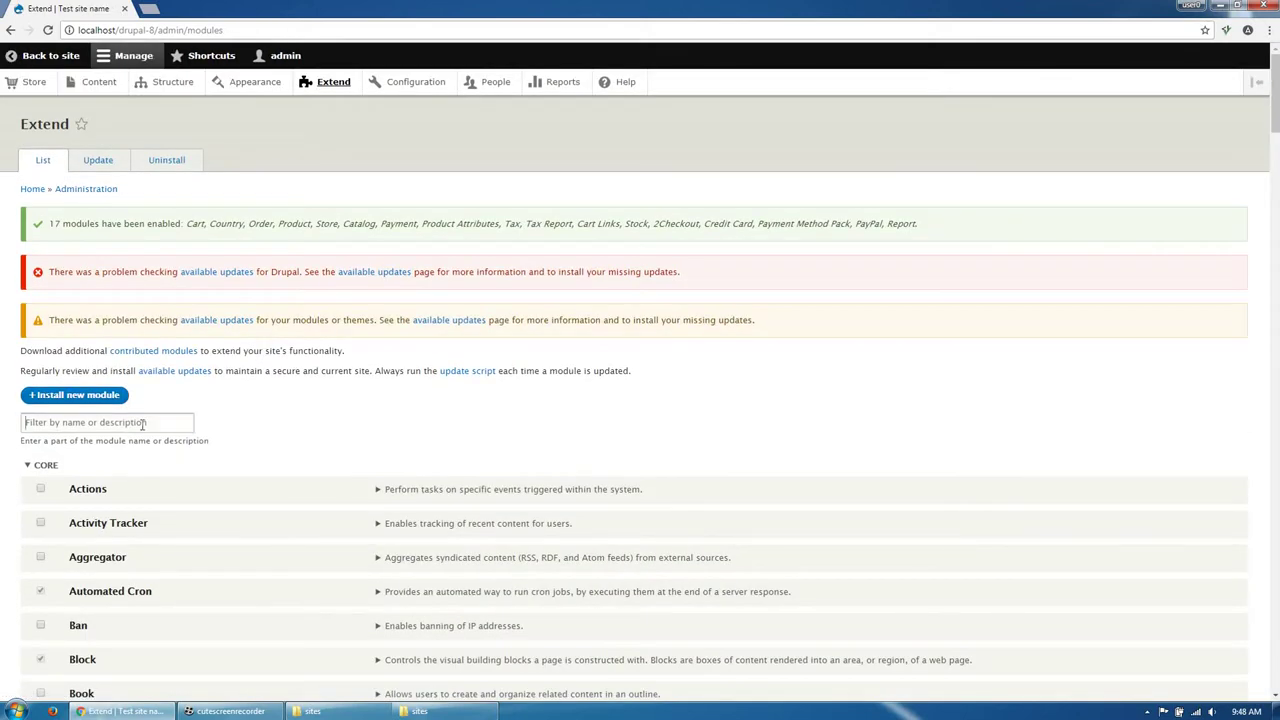
# - Filter the modules by "fea" and install Features Organiz together with its required modules
pyautogui.write('fea')
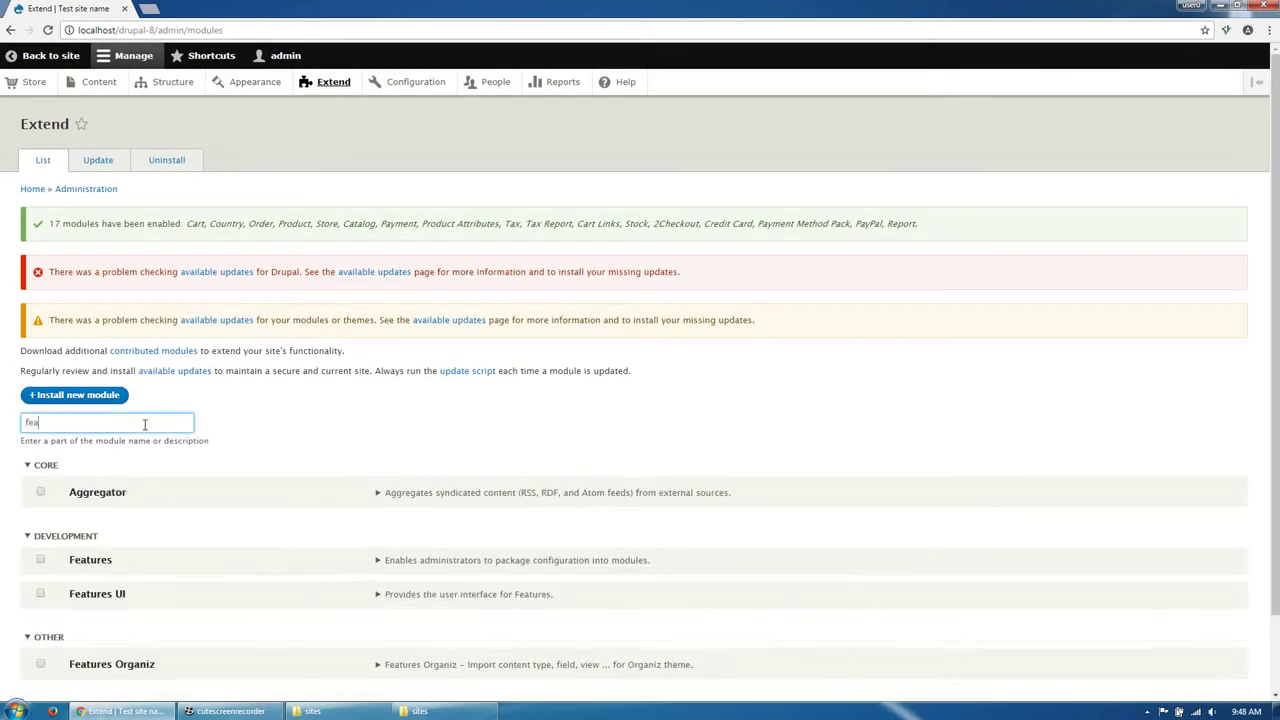
pyautogui.click(116, 576)
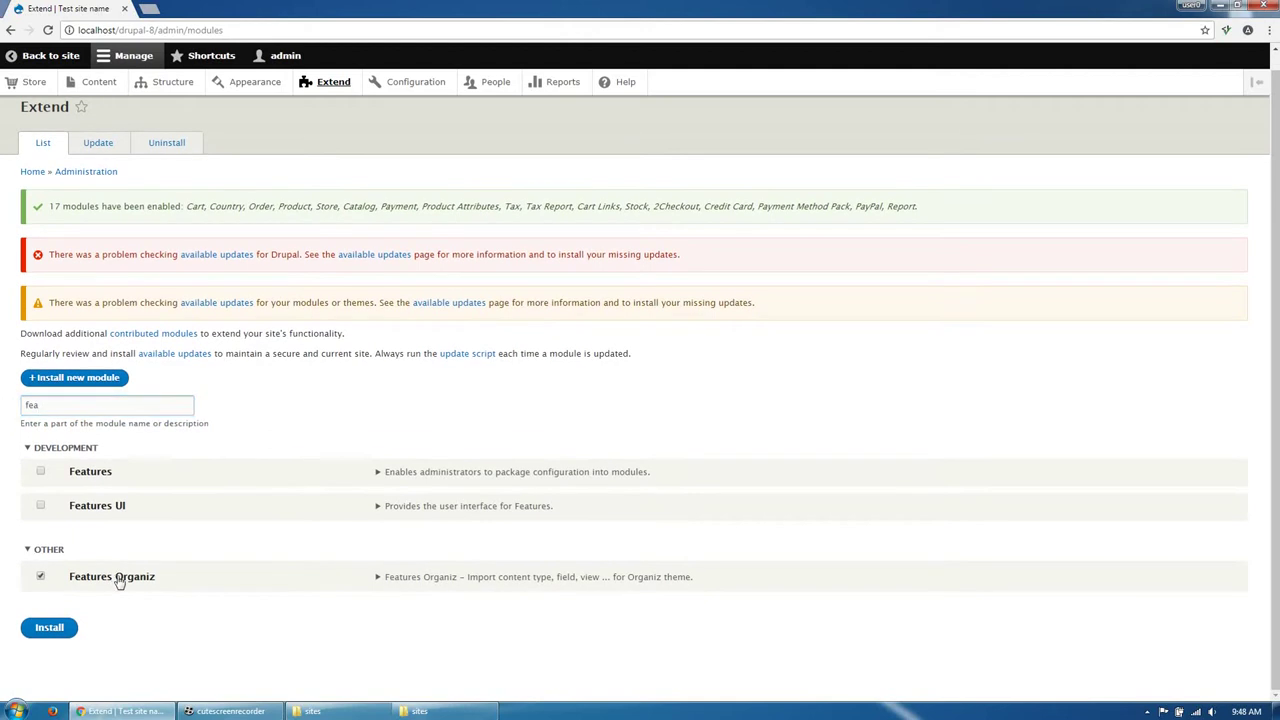
pyautogui.click(47, 627)
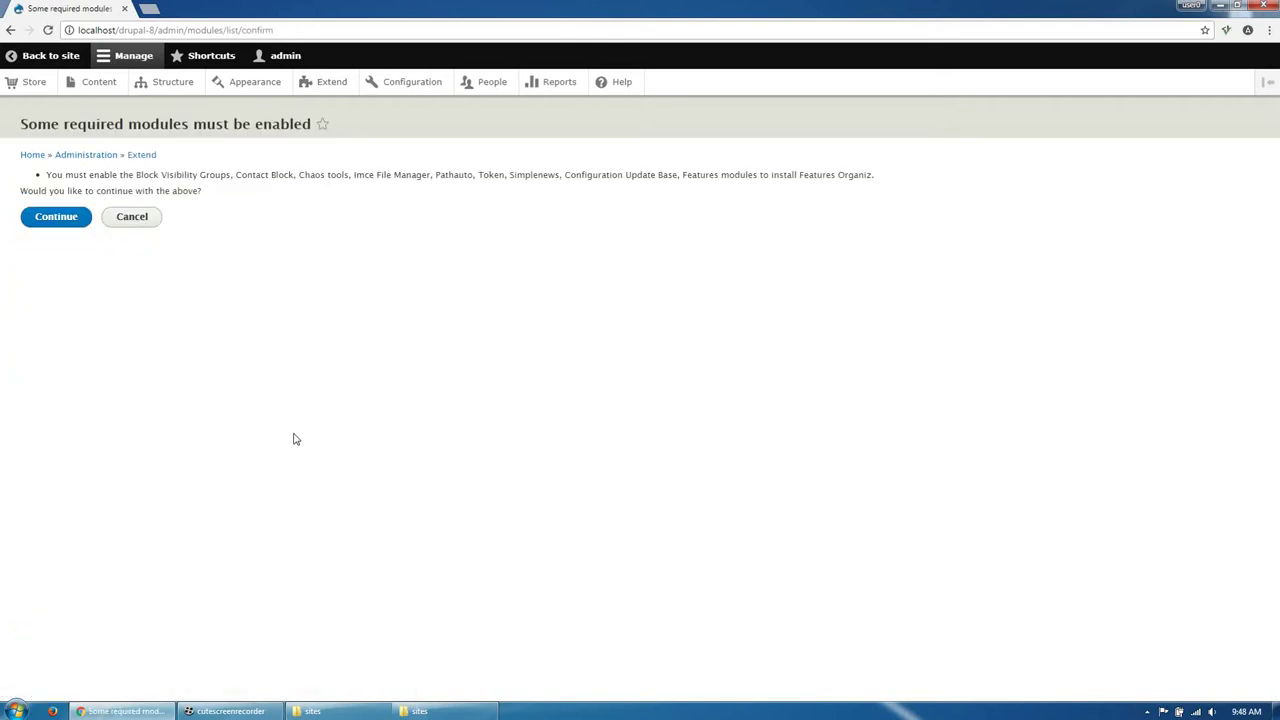
pyautogui.click(56, 222)
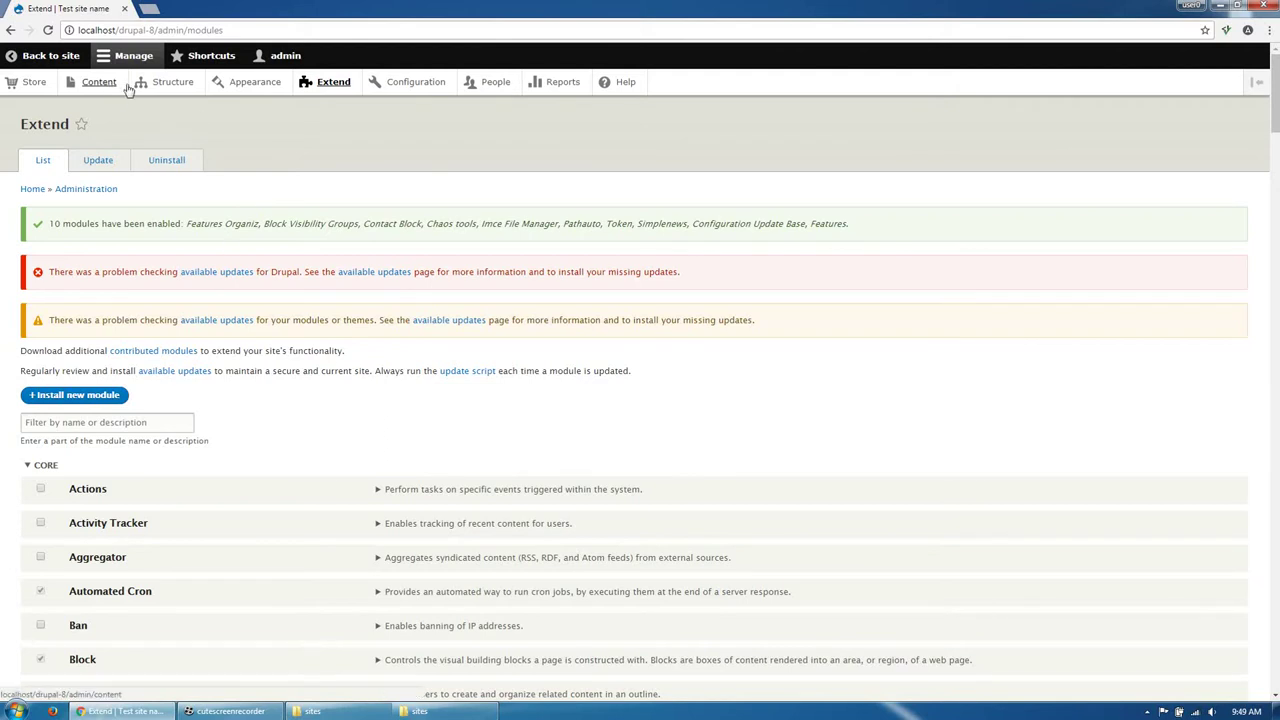
# - In the Gavias Organiz block layout, assign the Search block to the Search region and Breadcrumbs to the Breadcrumbs region
pyautogui.click(168, 83)
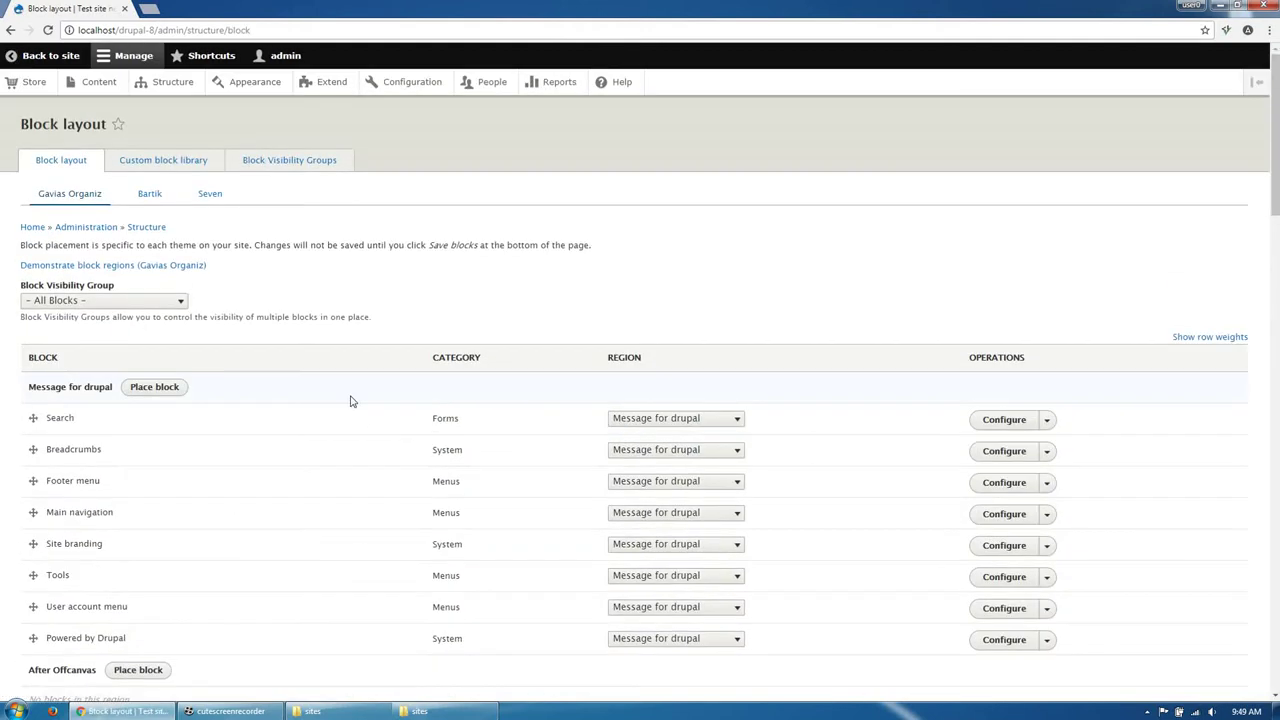
pyautogui.scroll(-1, 350, 401)
pyautogui.click(655, 292)
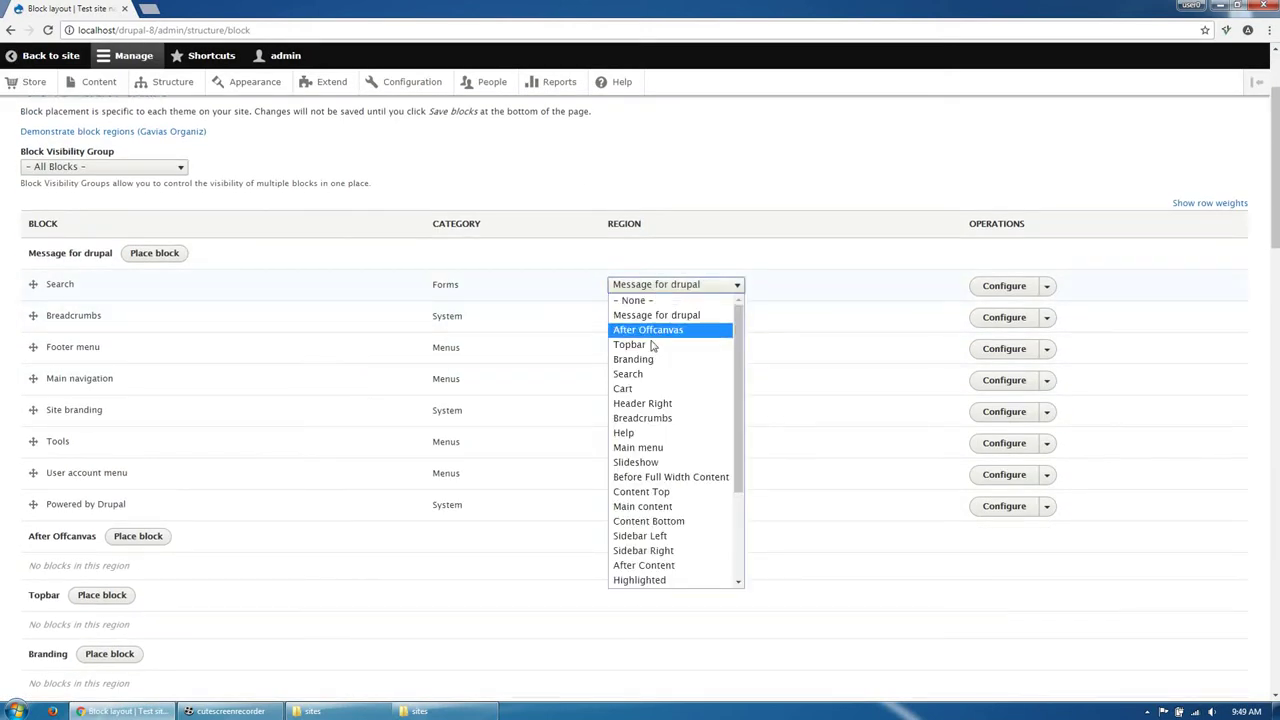
pyautogui.click(647, 374)
pyautogui.click(656, 333)
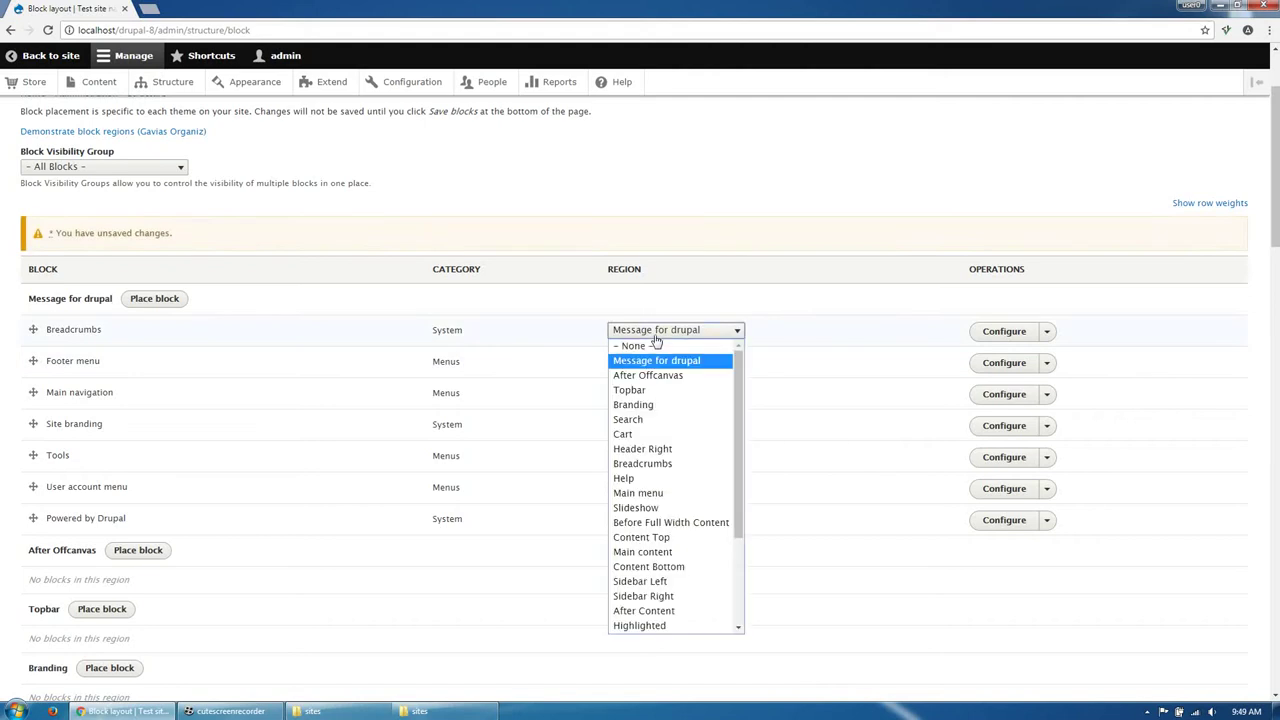
pyautogui.click(643, 463)
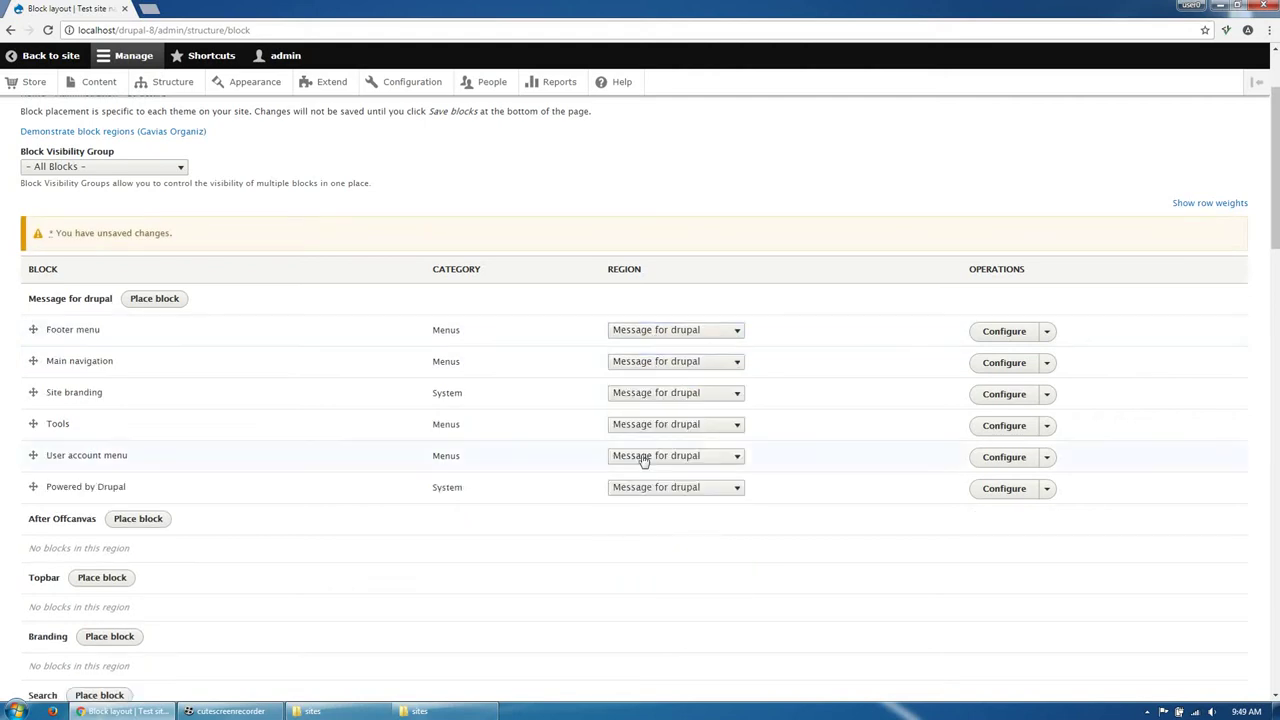
# - Set the Footer menu block's region to None and assign the Main navigation block to the Main menu region
pyautogui.click(658, 332)
pyautogui.click(660, 345)
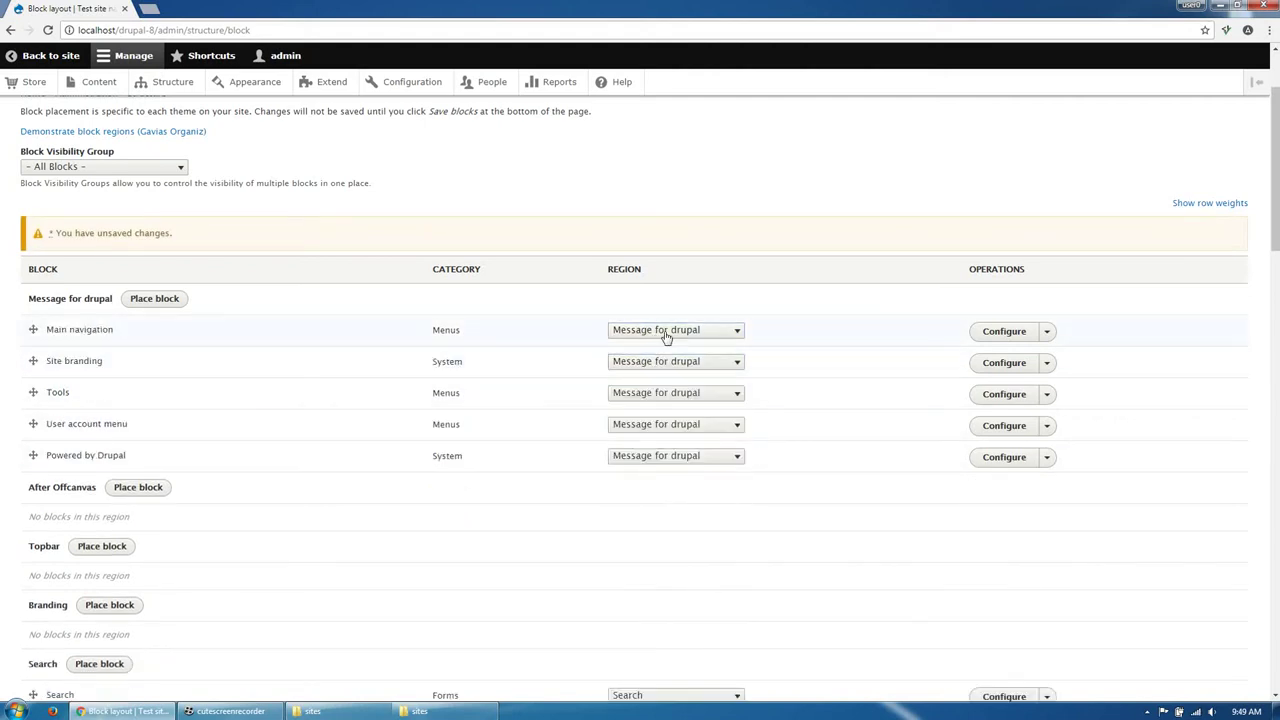
pyautogui.click(665, 334)
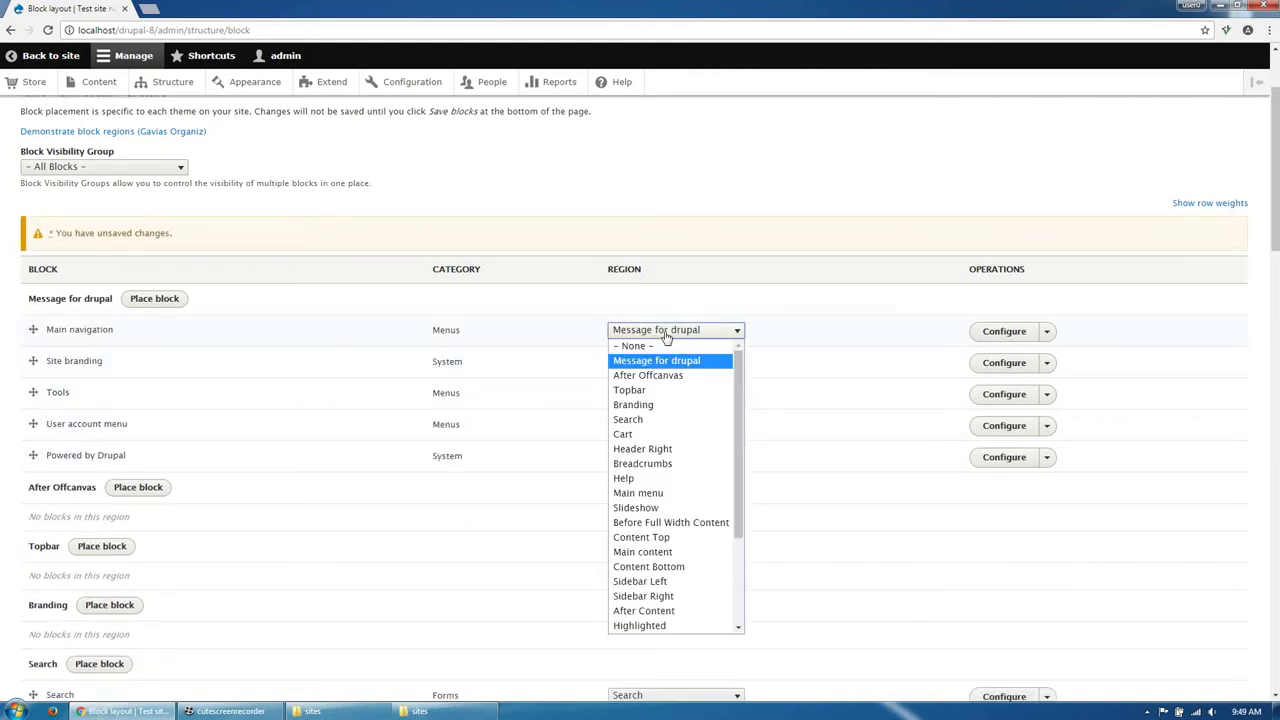
pyautogui.click(666, 486)
# - Set the region of the Site branding, Tools, User account menu and Powered by Drupal blocks to None
pyautogui.click(657, 333)
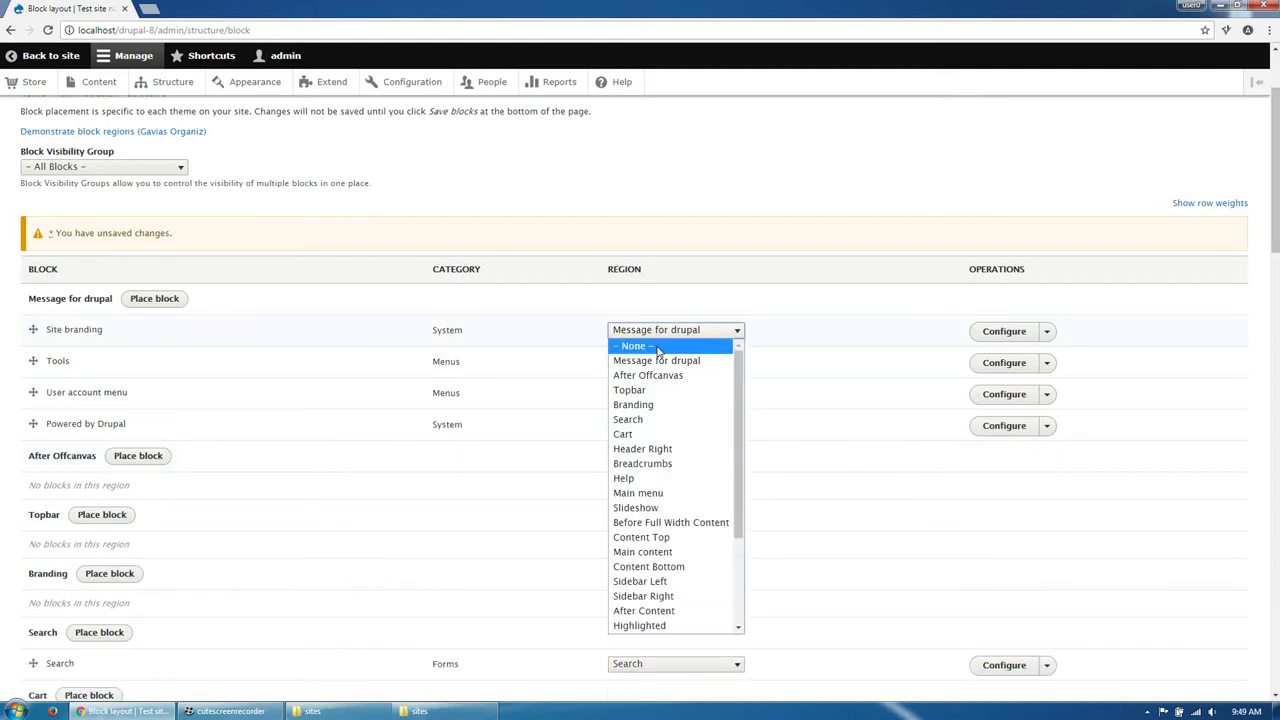
pyautogui.click(658, 346)
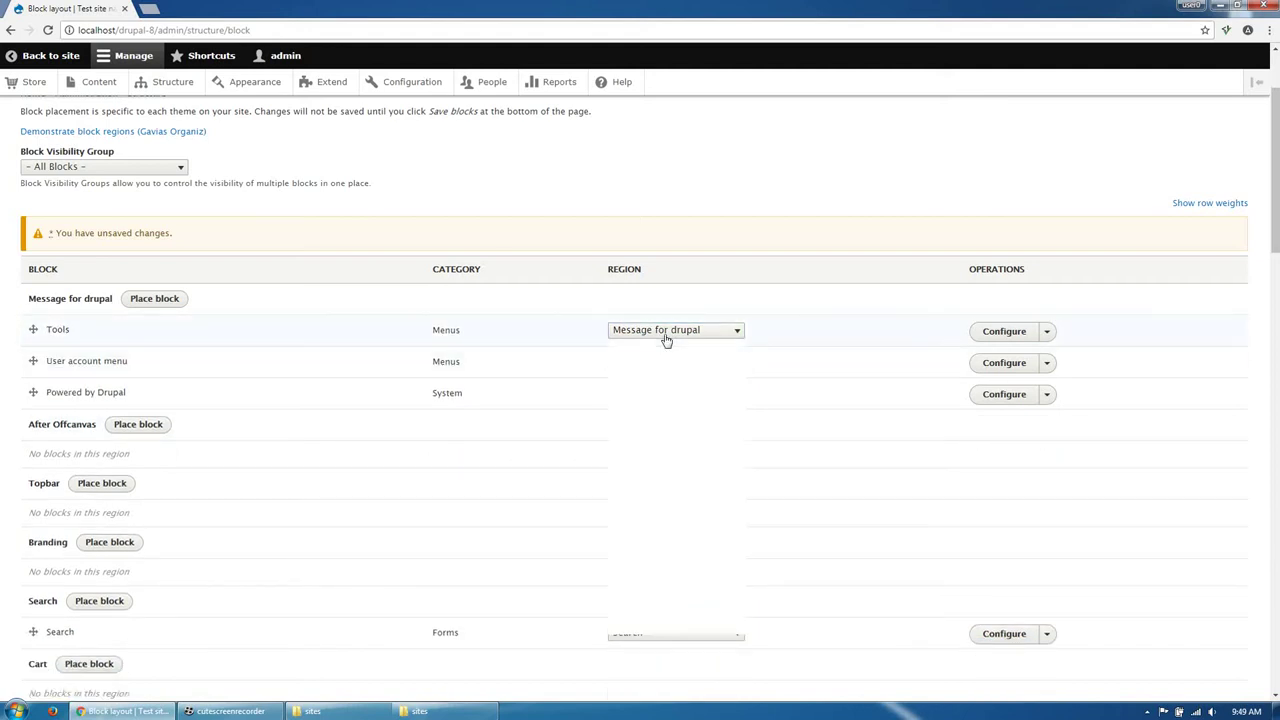
pyautogui.click(664, 333)
pyautogui.click(664, 347)
pyautogui.click(665, 333)
pyautogui.click(664, 347)
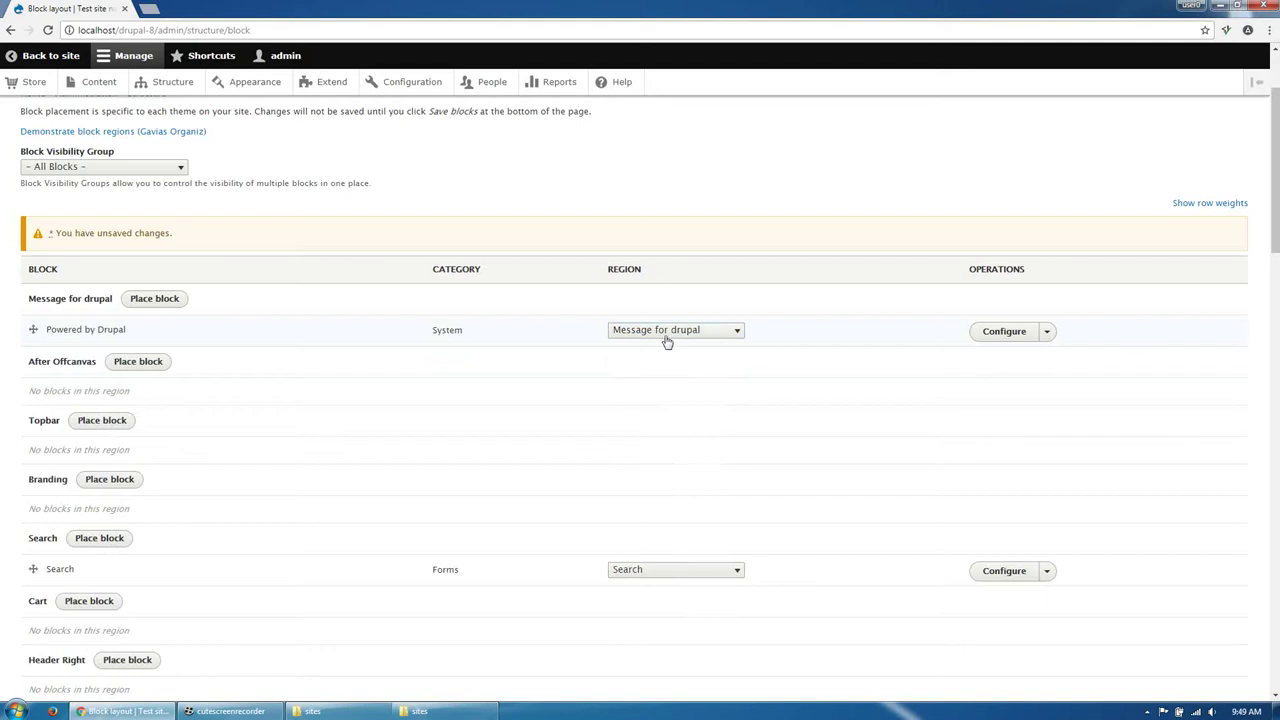
pyautogui.click(665, 333)
pyautogui.click(664, 347)
# - Assign the disabled Site branding block to the Branding region and save the block layout
pyautogui.scroll(-20, 510, 482)
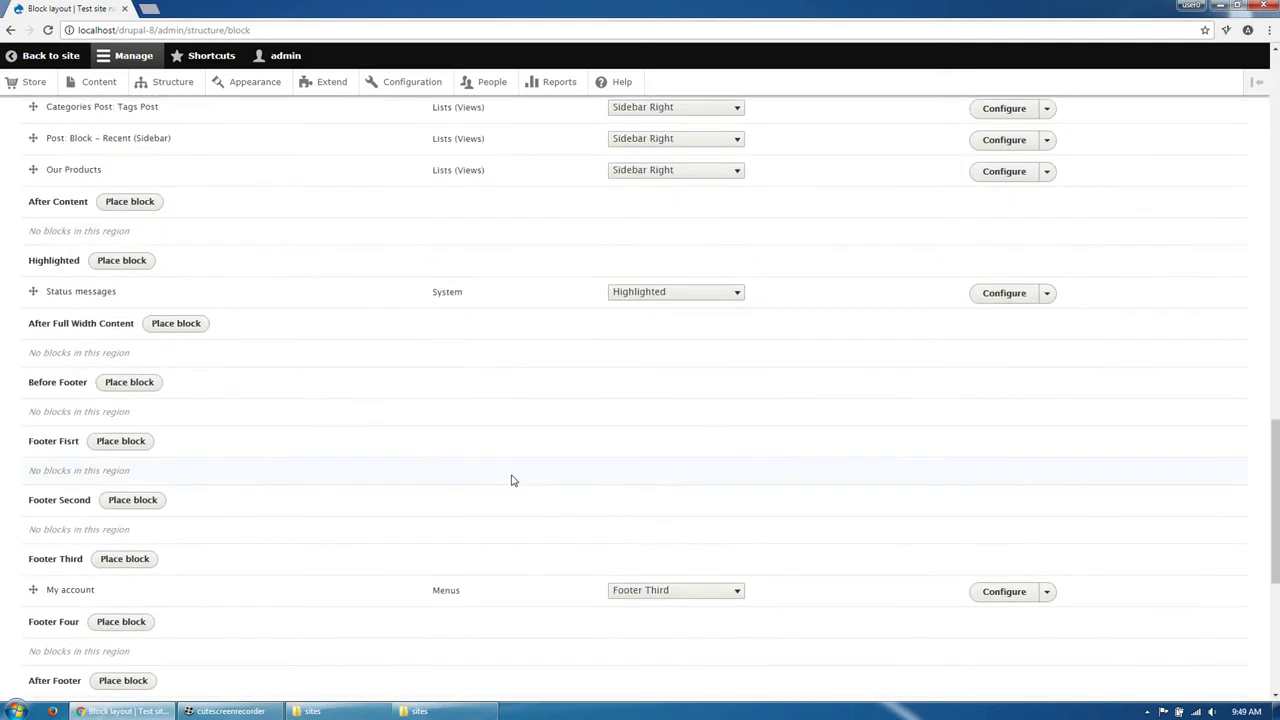
pyautogui.scroll(-2, 503, 486)
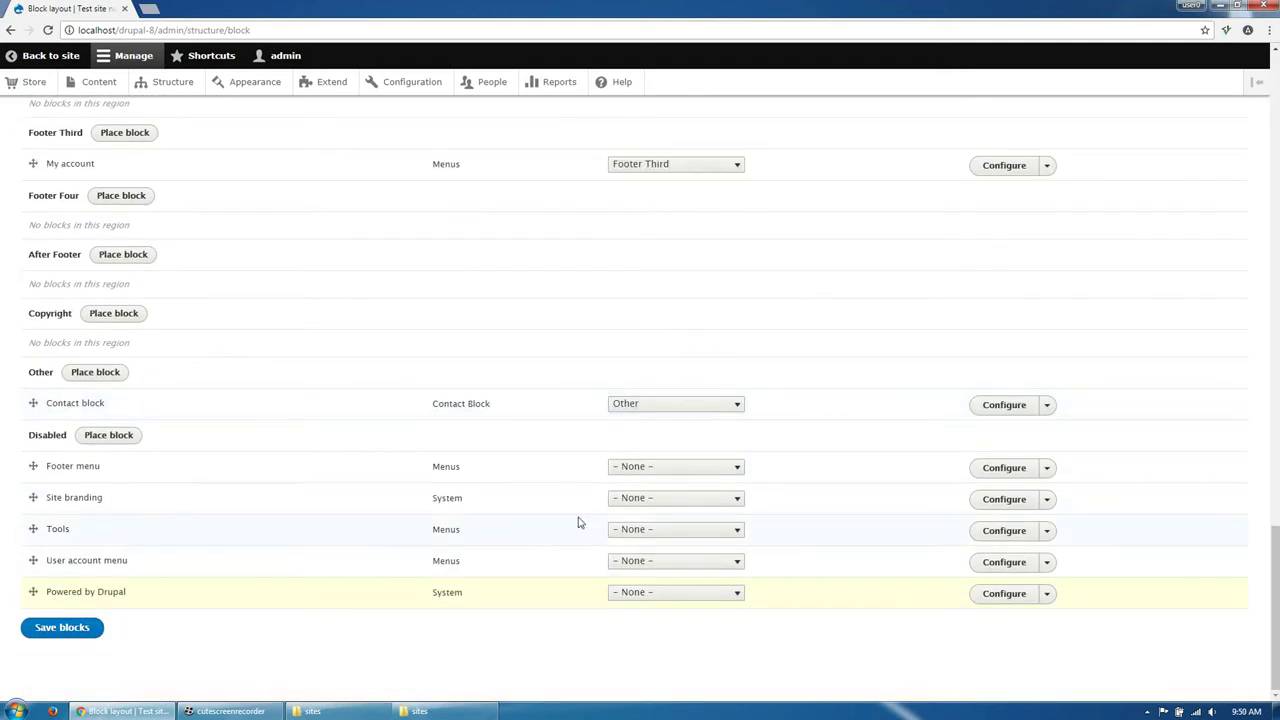
pyautogui.click(672, 499)
pyautogui.click(662, 262)
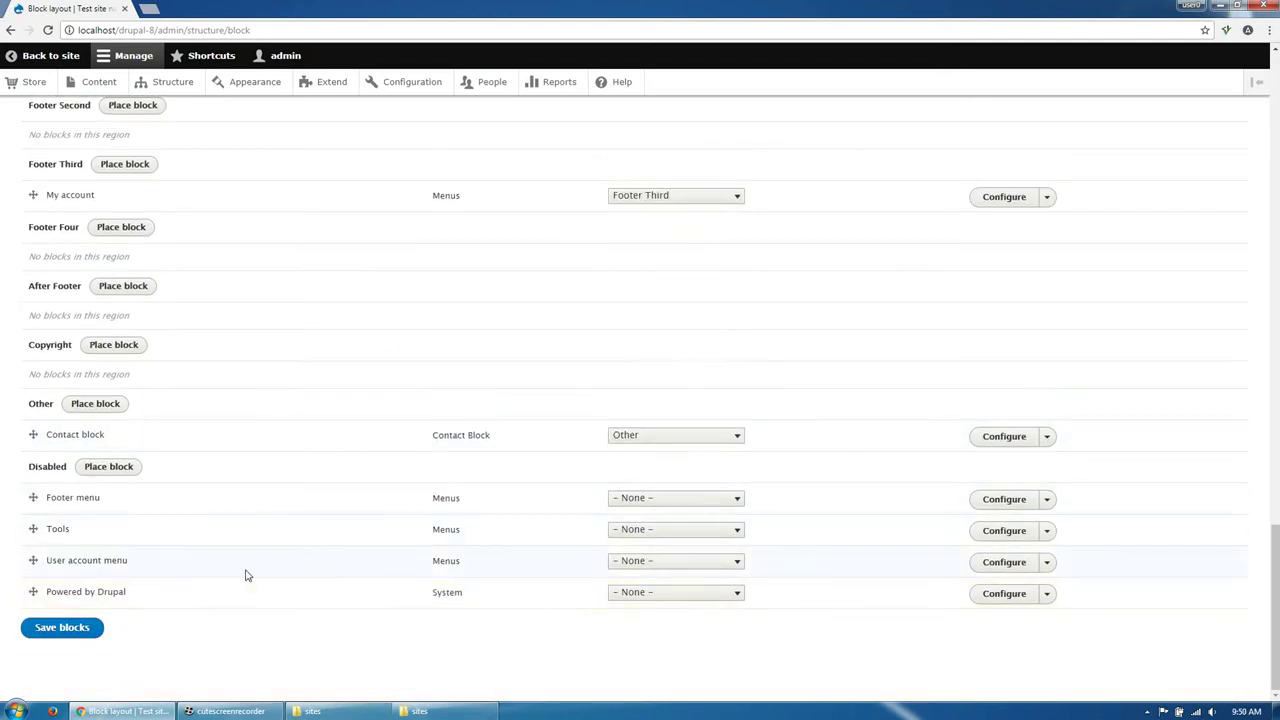
pyautogui.click(78, 630)
pyautogui.scroll(12, 223, 629)
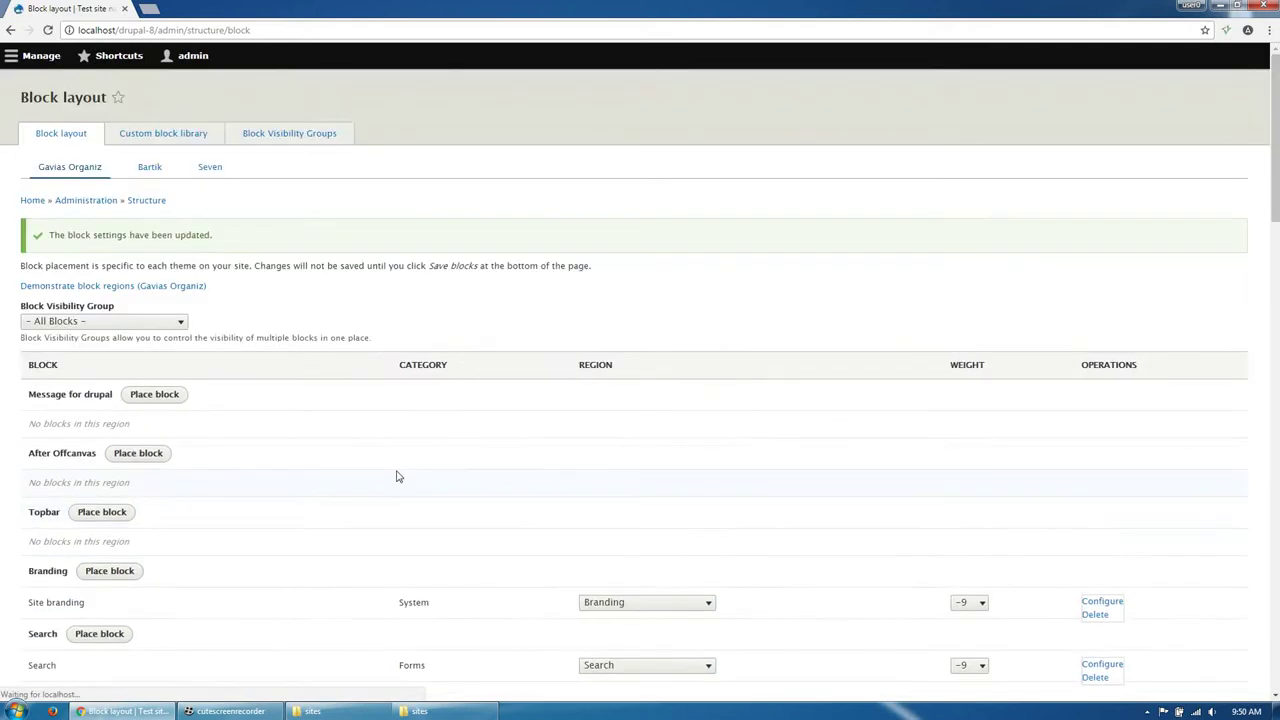
# - Set the Page title block's region to None and move the Tabs and Primary admin actions blocks to the Help region
pyautogui.scroll(-15, 397, 477)
pyautogui.scroll(-1, 410, 460)
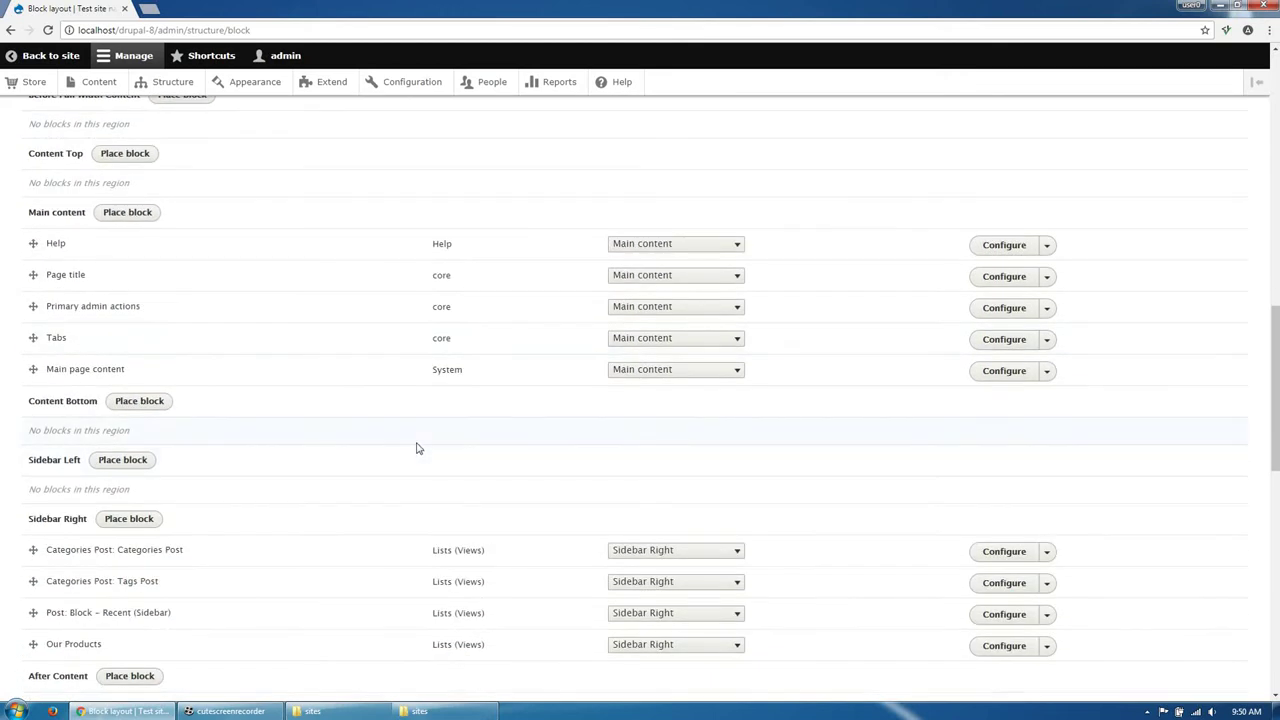
pyautogui.click(652, 276)
pyautogui.click(652, 290)
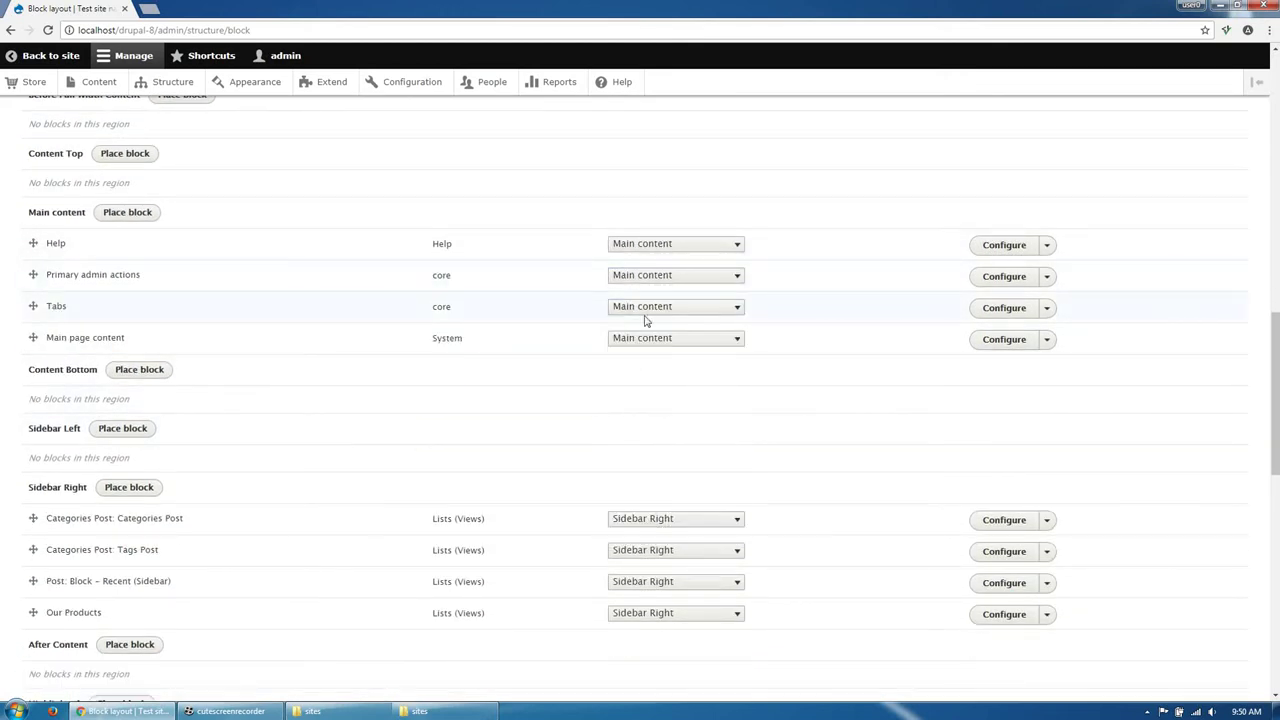
pyautogui.click(647, 314)
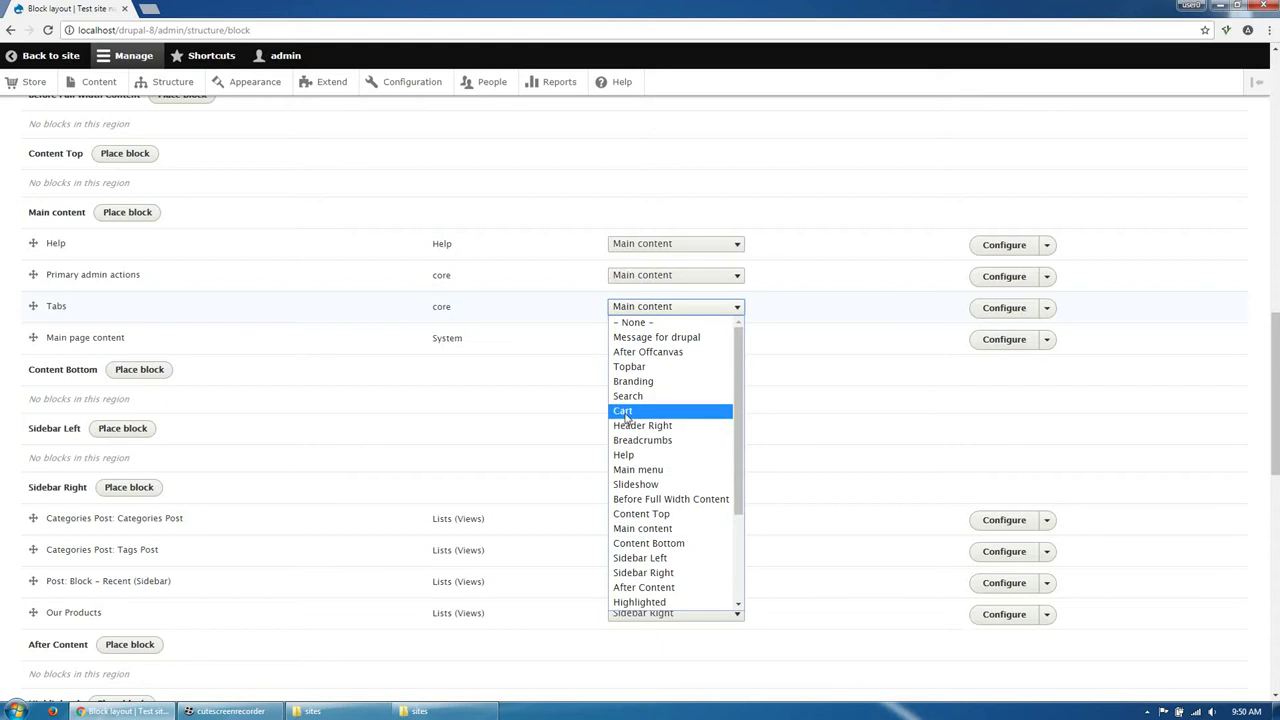
pyautogui.click(628, 455)
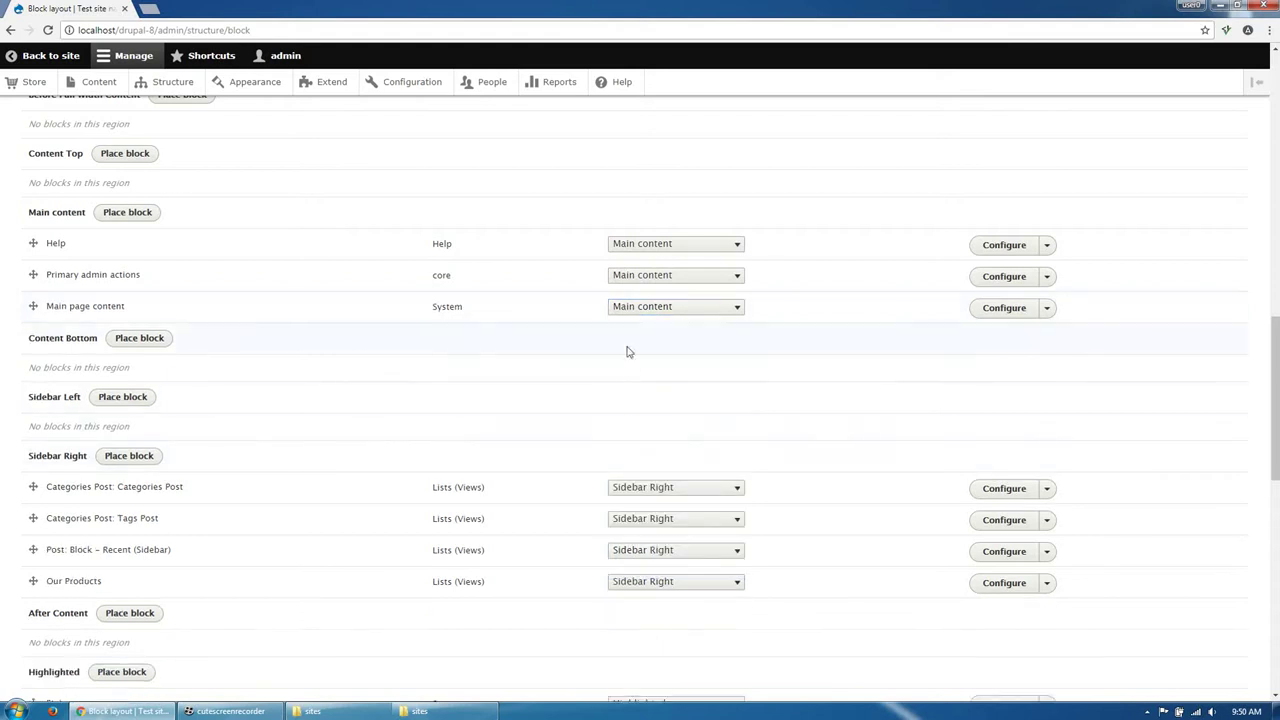
pyautogui.click(647, 279)
pyautogui.click(650, 424)
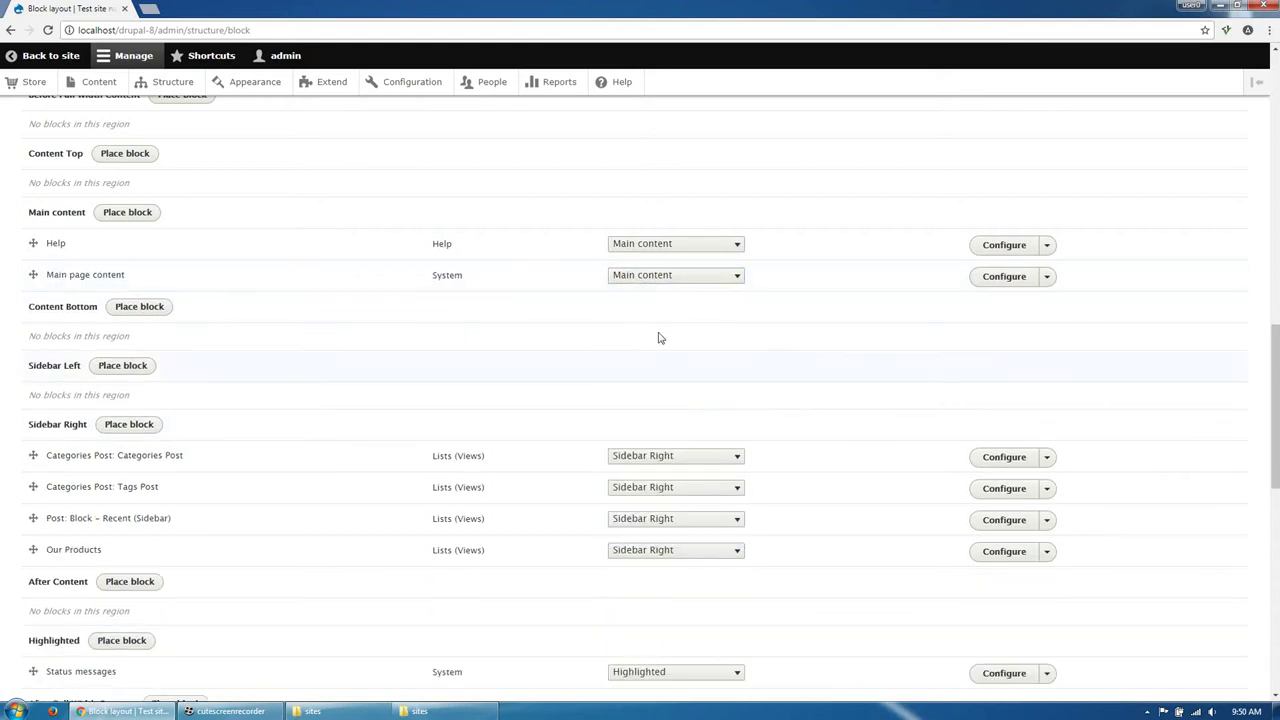
# - Move the Help block out of the Main content region and save the block layout
pyautogui.click(663, 248)
pyautogui.click(650, 376)
pyautogui.scroll(-8, 300, 470)
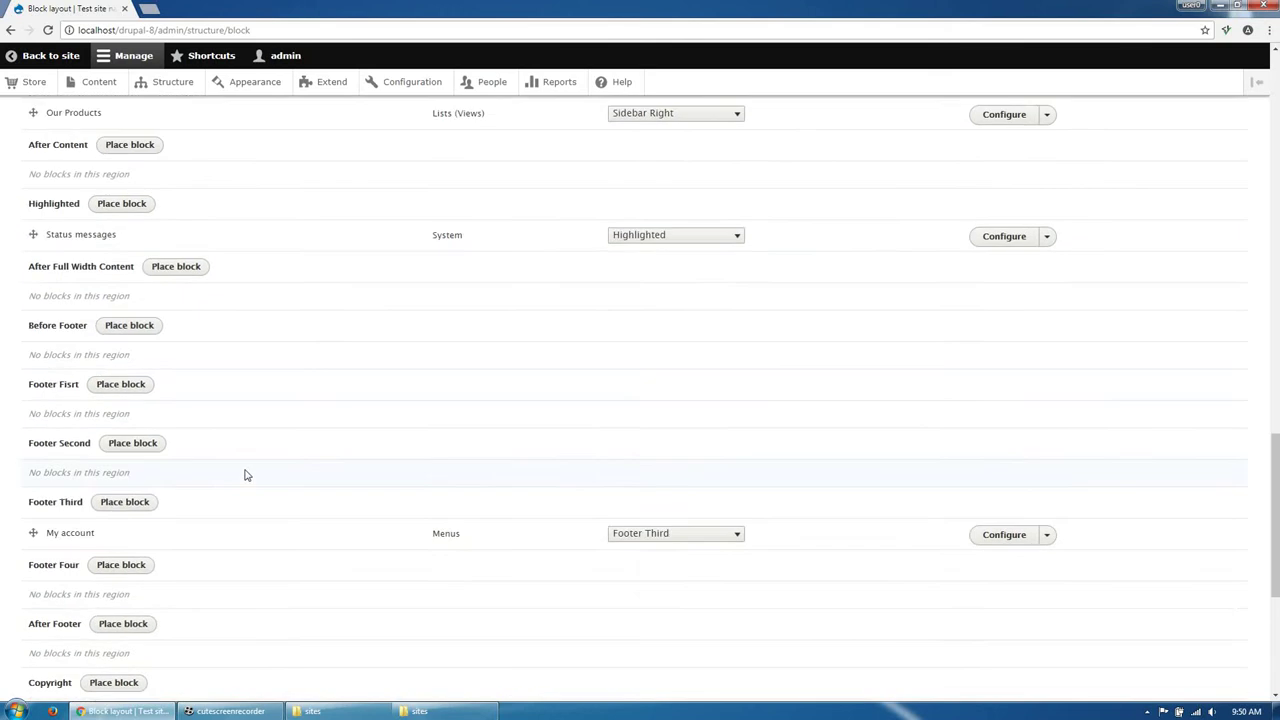
pyautogui.click(69, 626)
pyautogui.scroll(2, 297, 494)
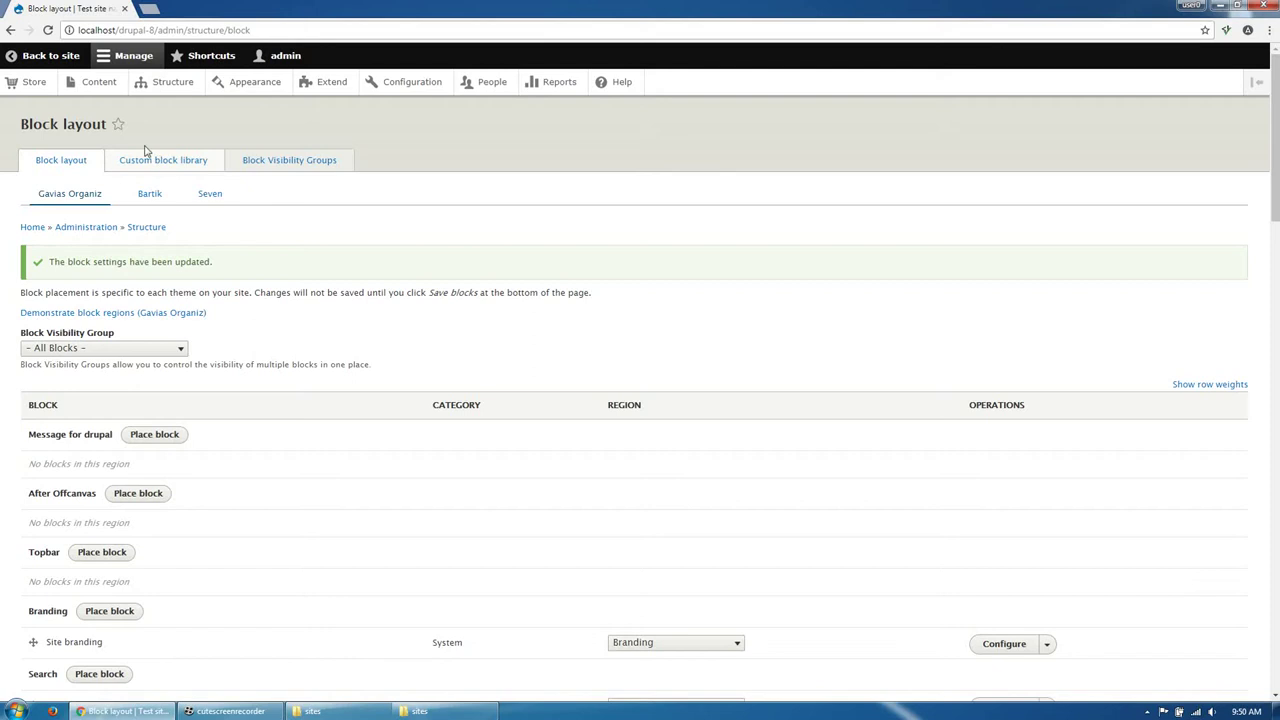
# - Open the site's front page in a new browser tab to check the theme and block placement
pyautogui.rightClick(58, 58)
pyautogui.click(97, 71)
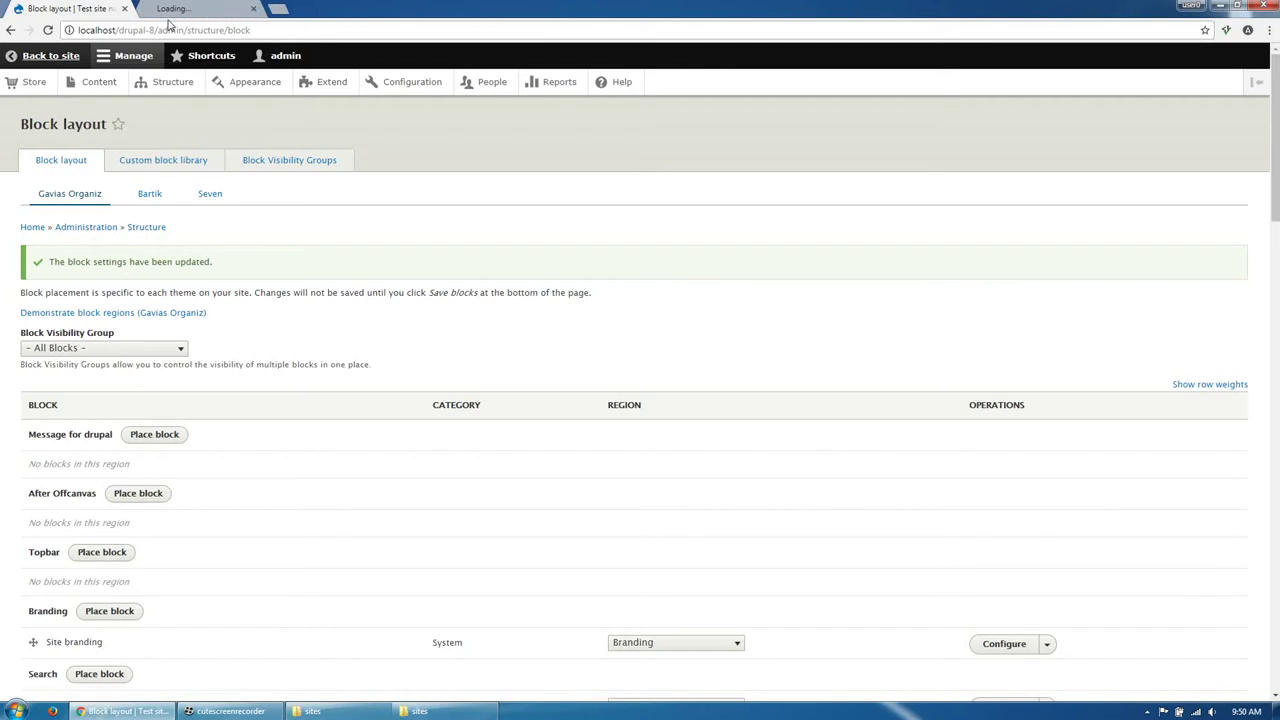
pyautogui.click(172, 10)
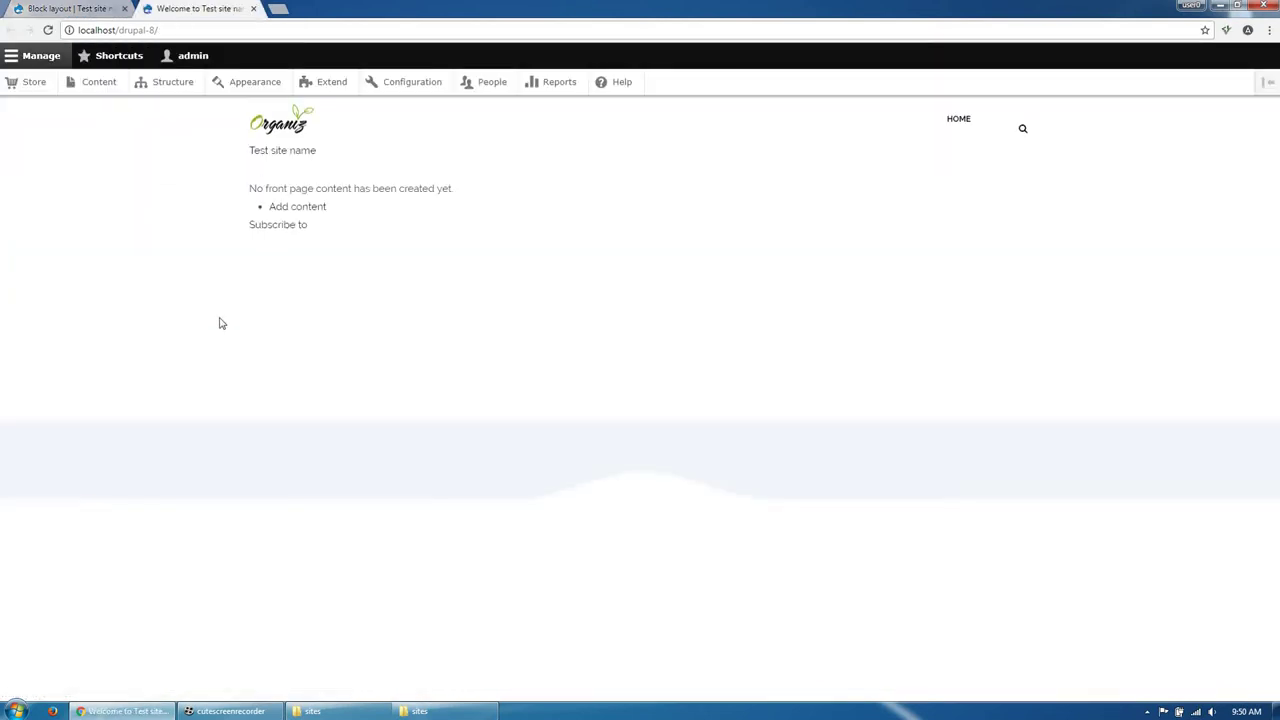
# - Check the existing content, the types offered for adding content, and the site's list of content types
pyautogui.click(106, 88)
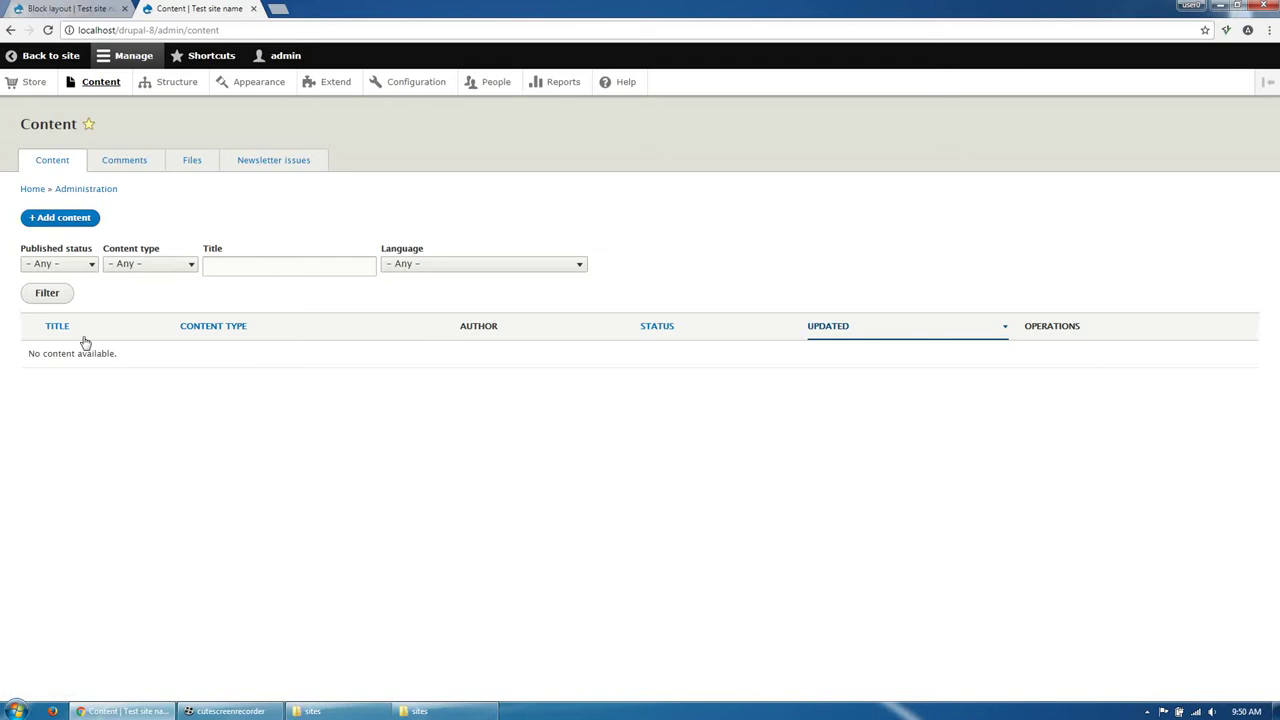
pyautogui.click(58, 222)
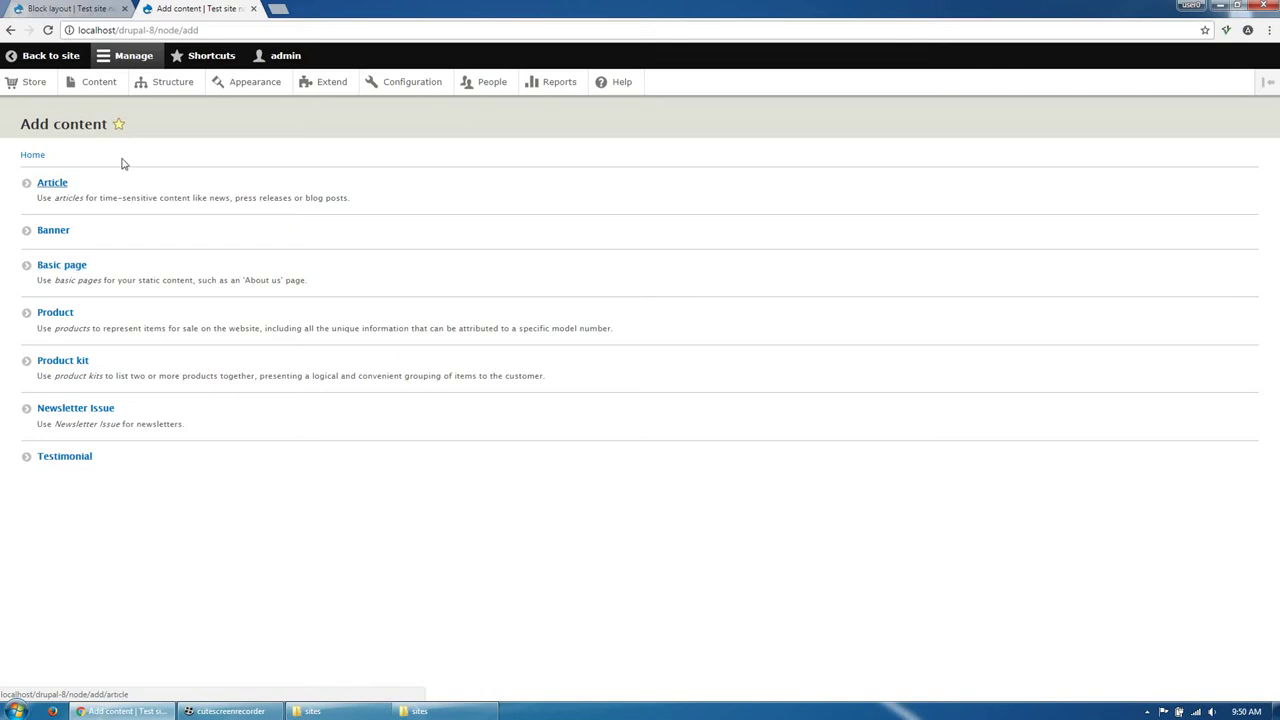
pyautogui.click(164, 85)
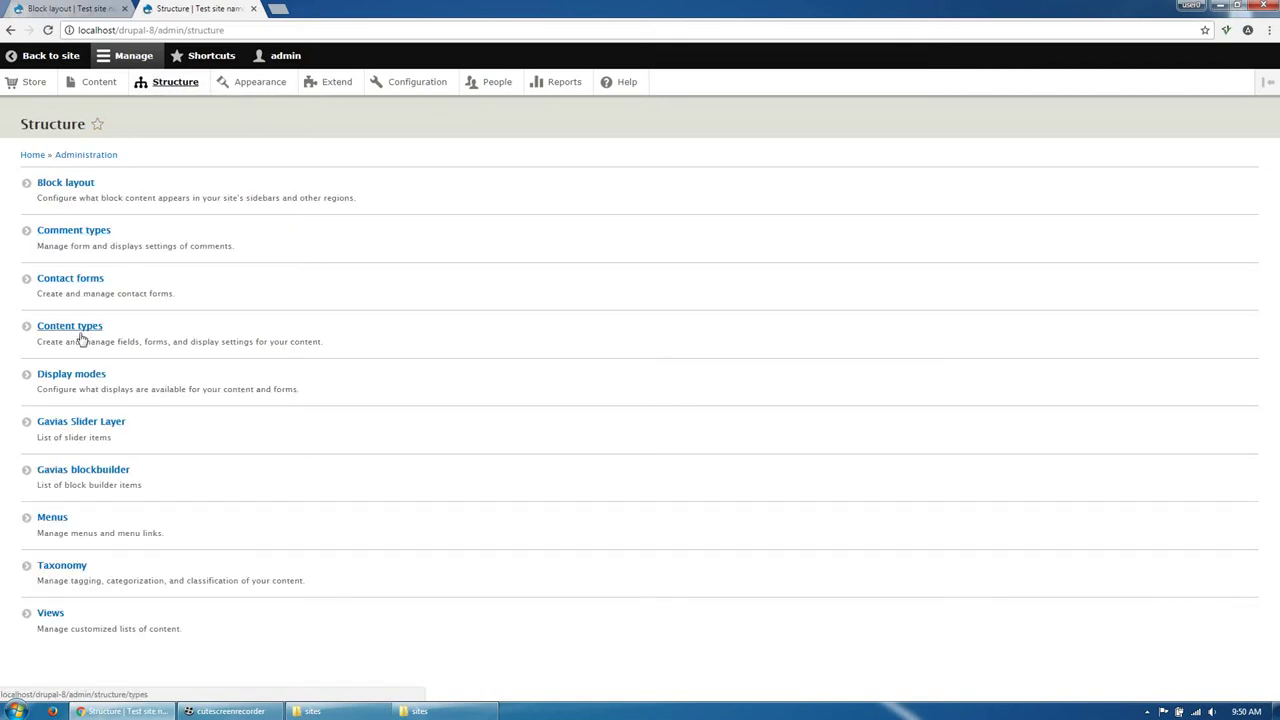
pyautogui.click(81, 336)
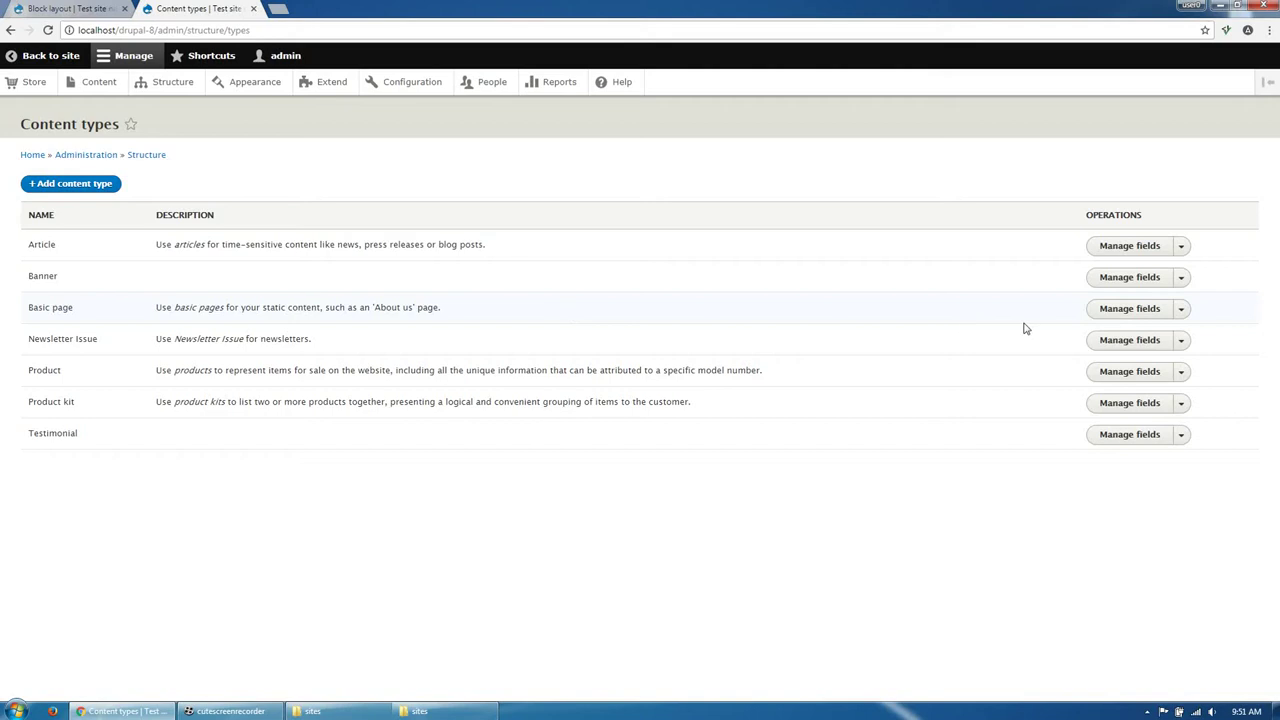
# - Enable the Block Builder field in the Basic page content type's form display, placing it after Body, and save
pyautogui.click(1112, 309)
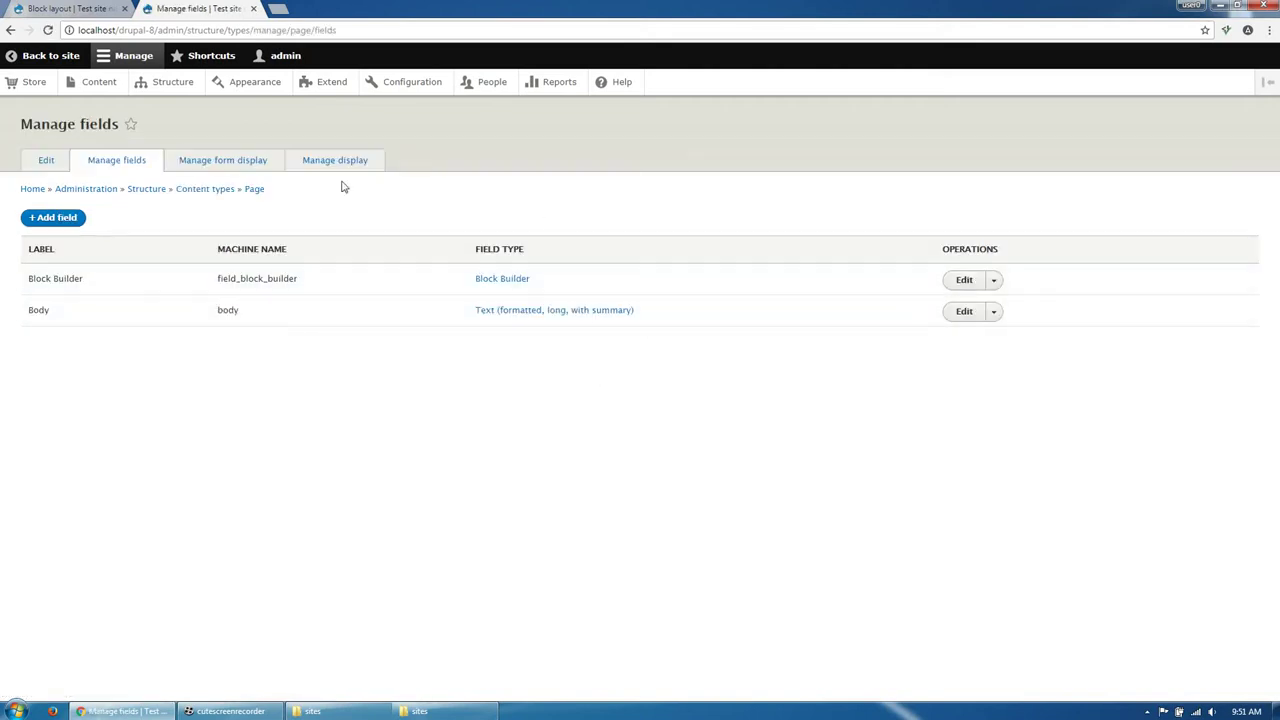
pyautogui.click(258, 162)
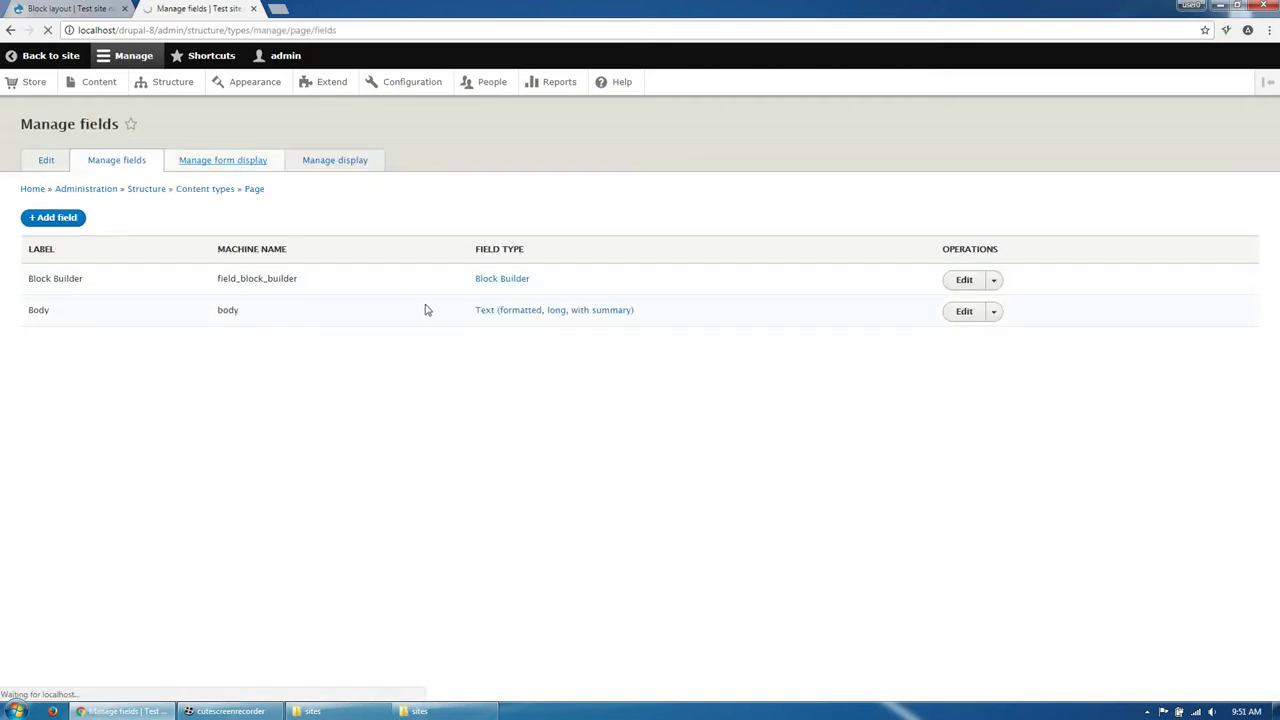
pyautogui.scroll(-3, 149, 505)
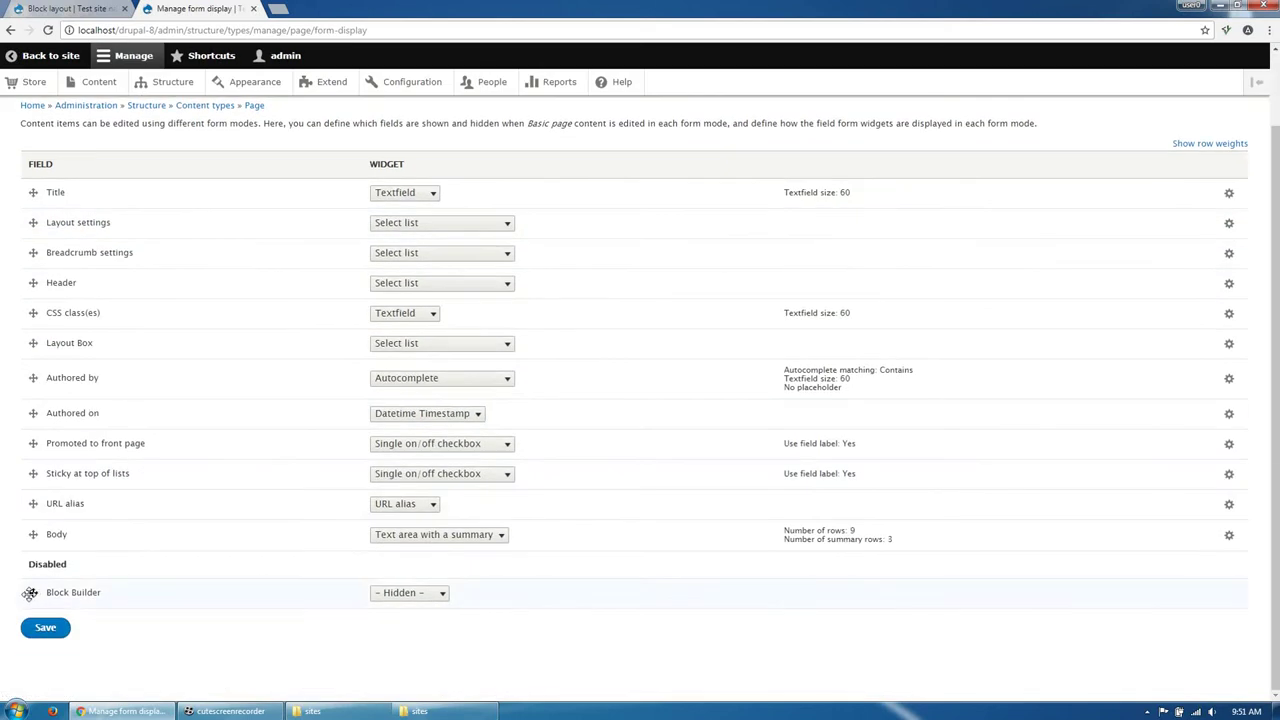
pyautogui.moveTo(30, 593); pyautogui.dragTo(30, 560)
pyautogui.scroll(-2, 262, 626)
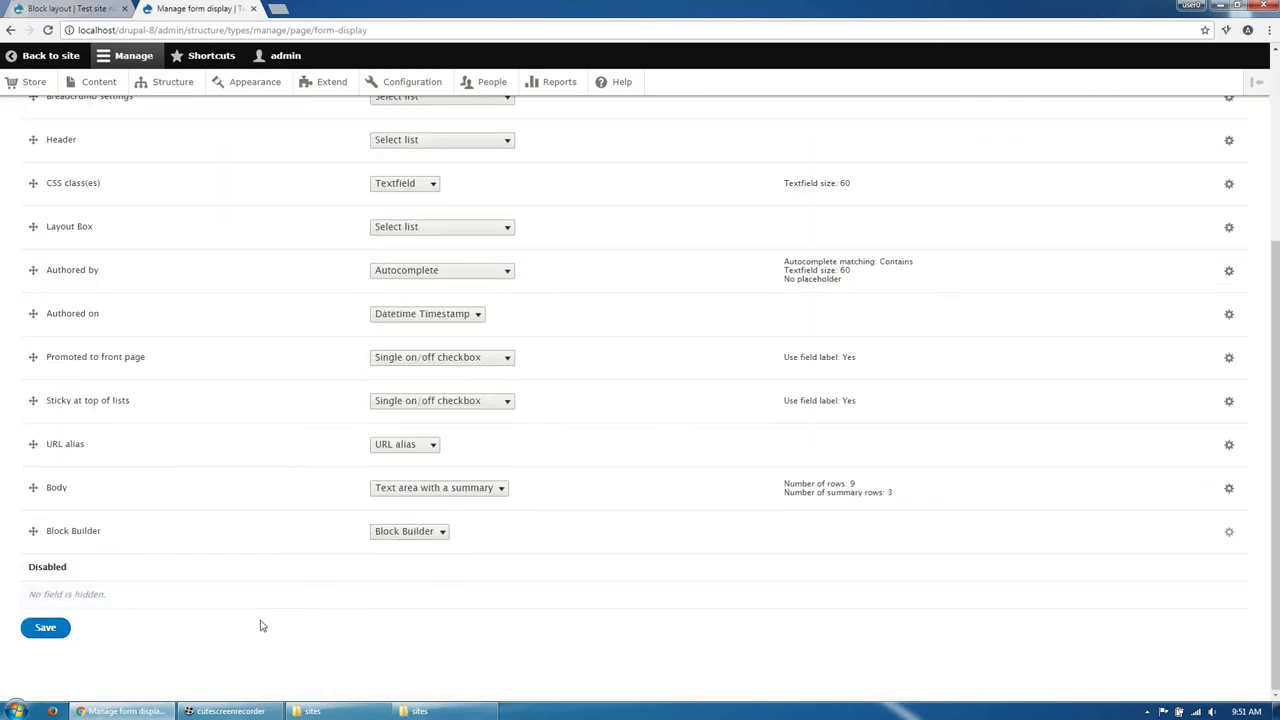
pyautogui.click(55, 630)
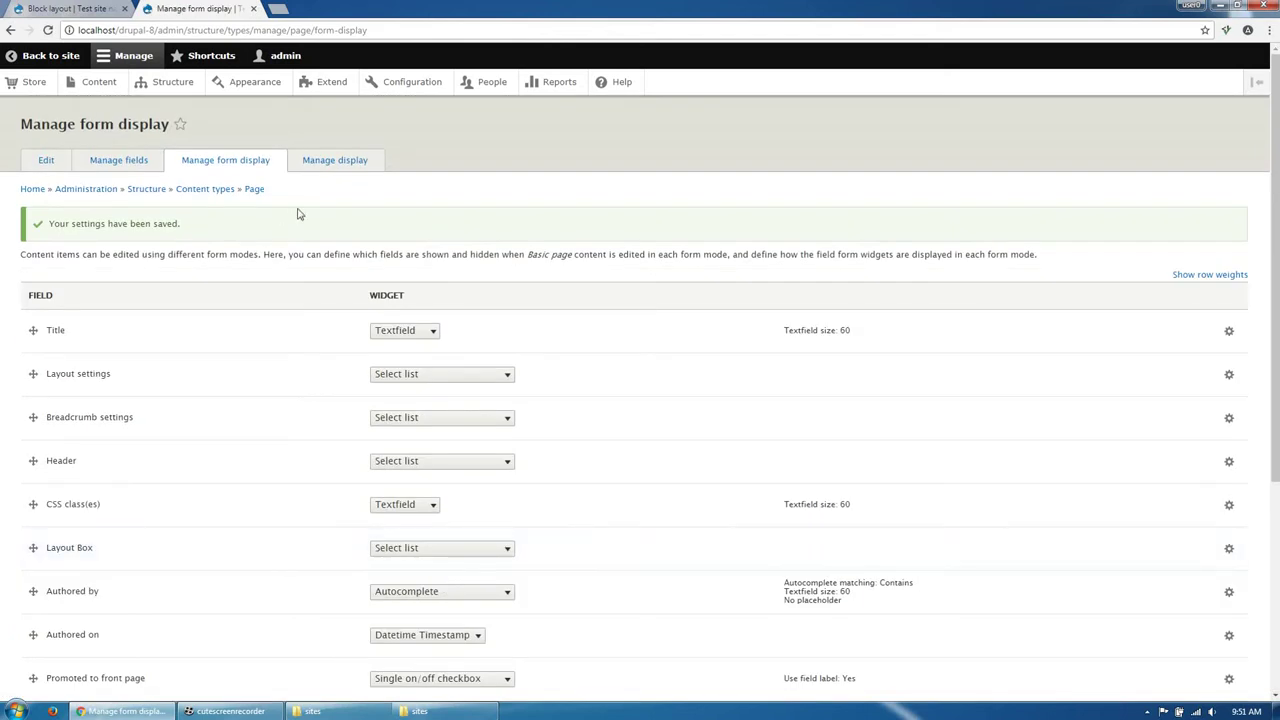
# - Hide the Block Builder field's label in the Basic page's Default display, place the field after Links, and save
pyautogui.click(322, 165)
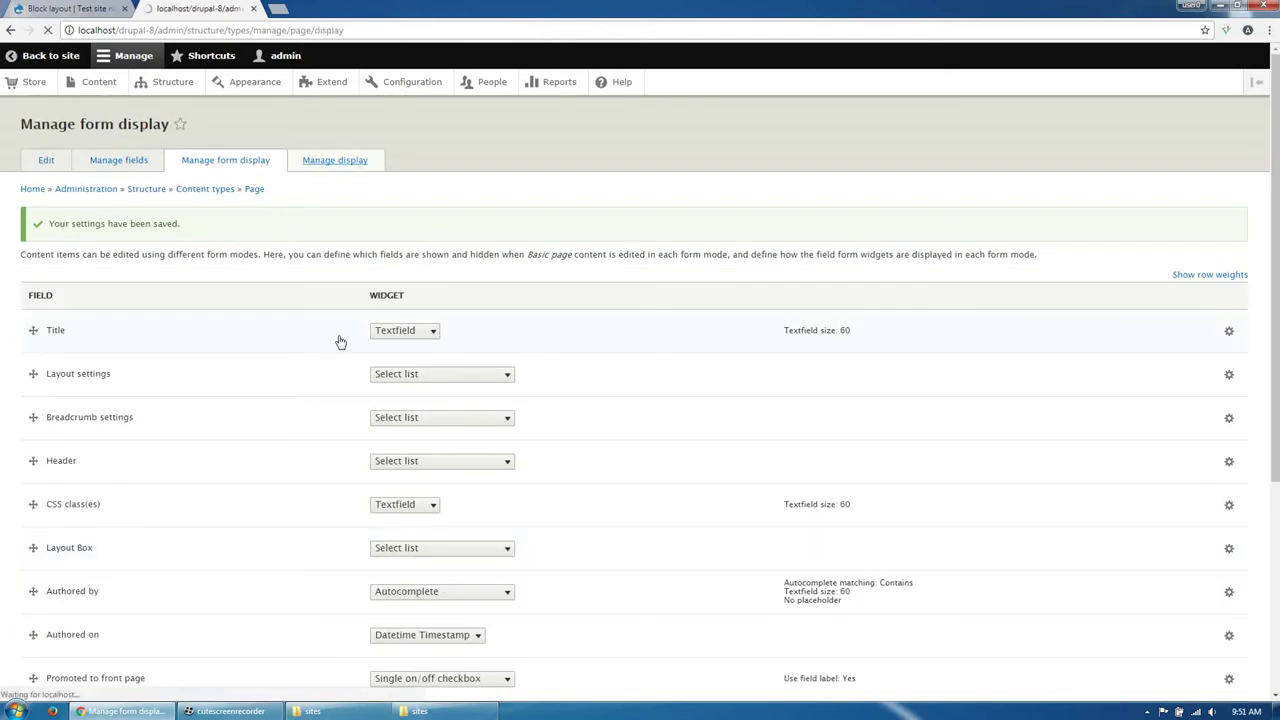
pyautogui.moveTo(33, 421); pyautogui.dragTo(45, 395)
pyautogui.click(360, 428)
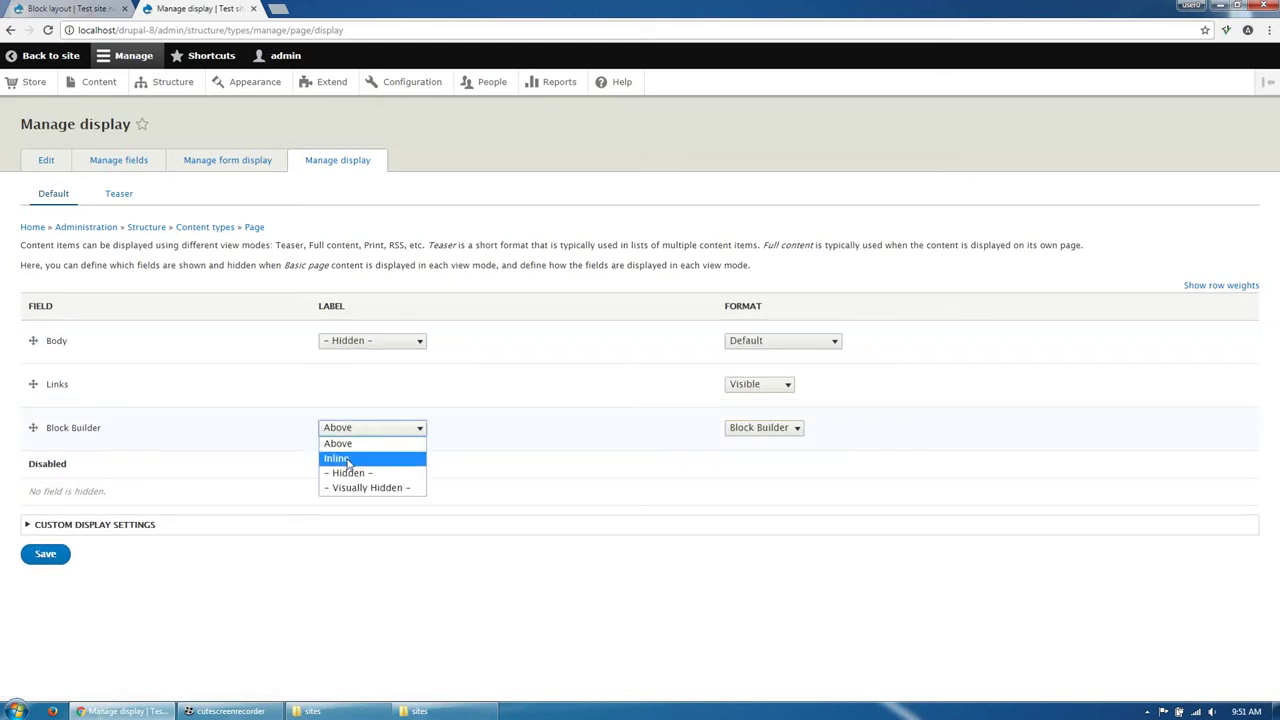
pyautogui.click(345, 472)
pyautogui.click(64, 550)
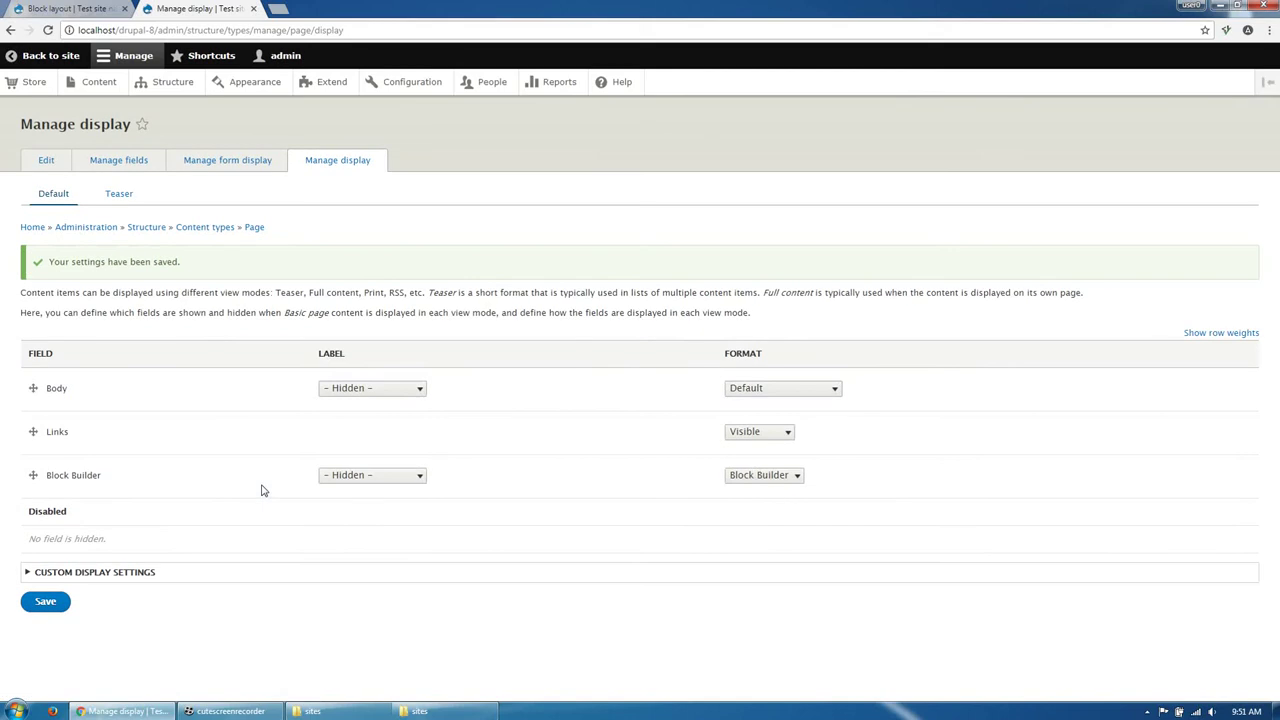
# - Start a new Basic page titled "Home Page" without a new revision, using the layout "Fullwith no sidebar (use for block builder)"
pyautogui.click(108, 84)
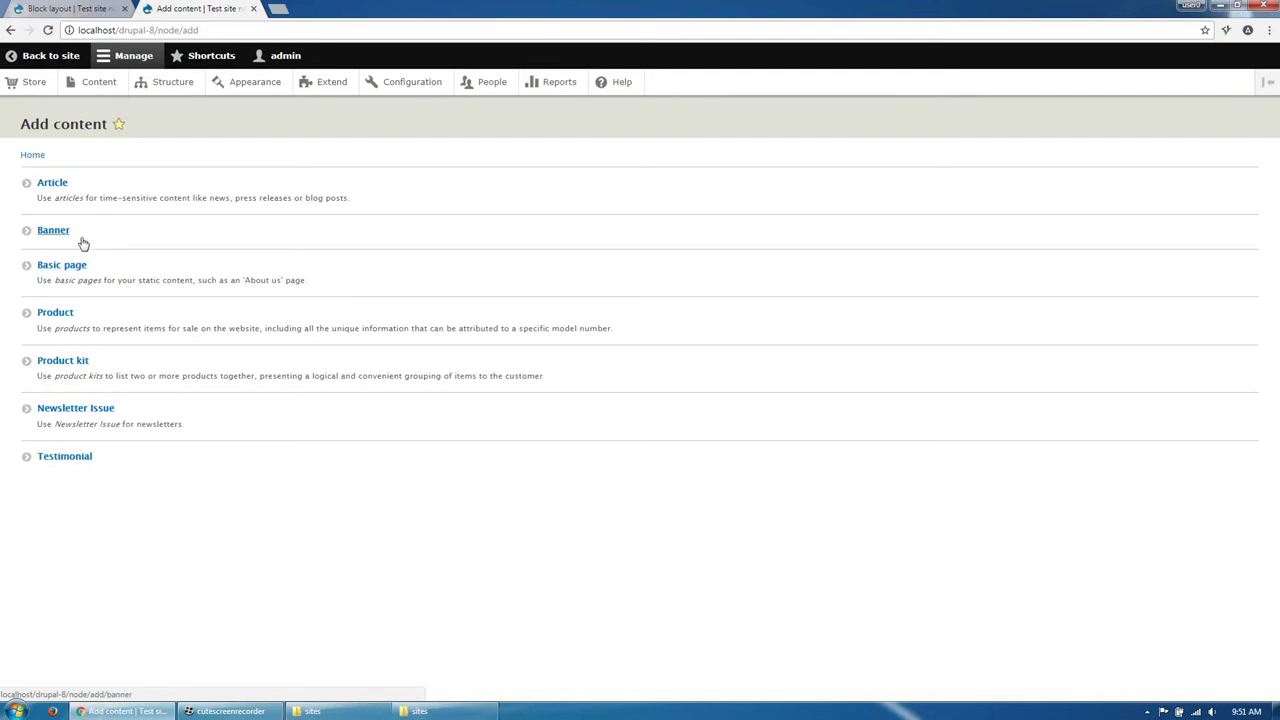
pyautogui.click(75, 272)
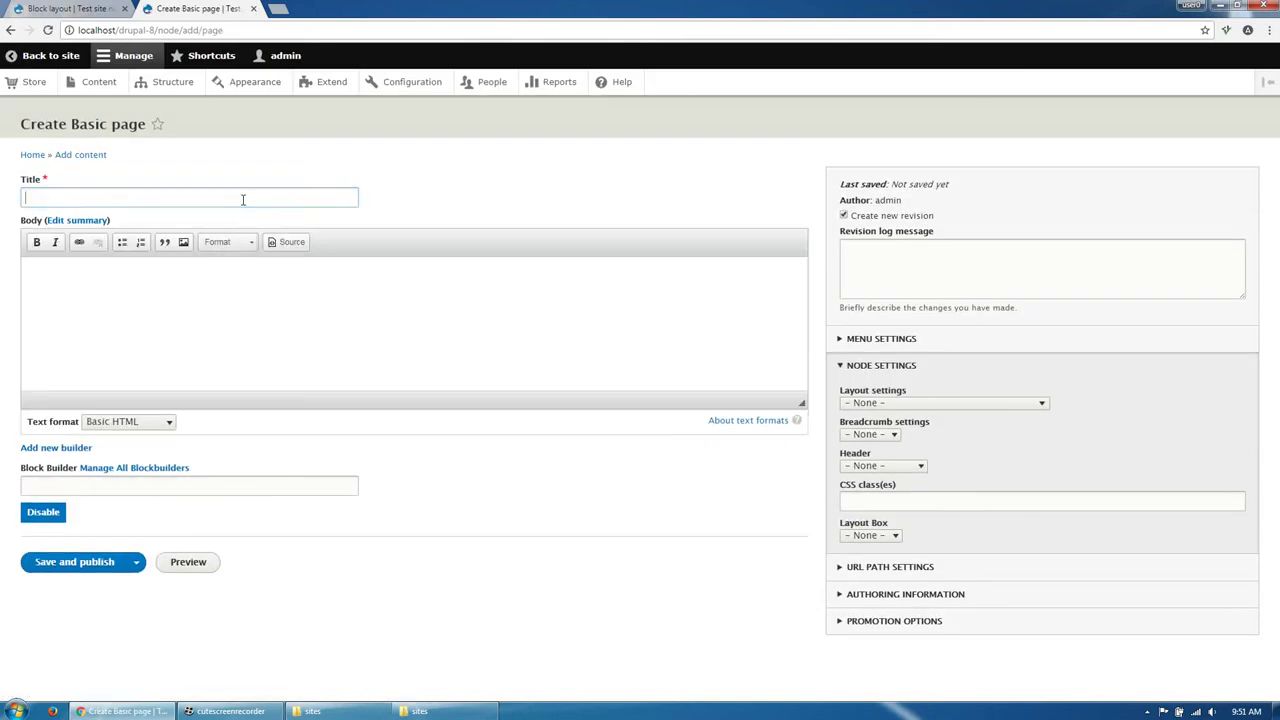
pyautogui.click(243, 198)
pyautogui.write('Home Page')
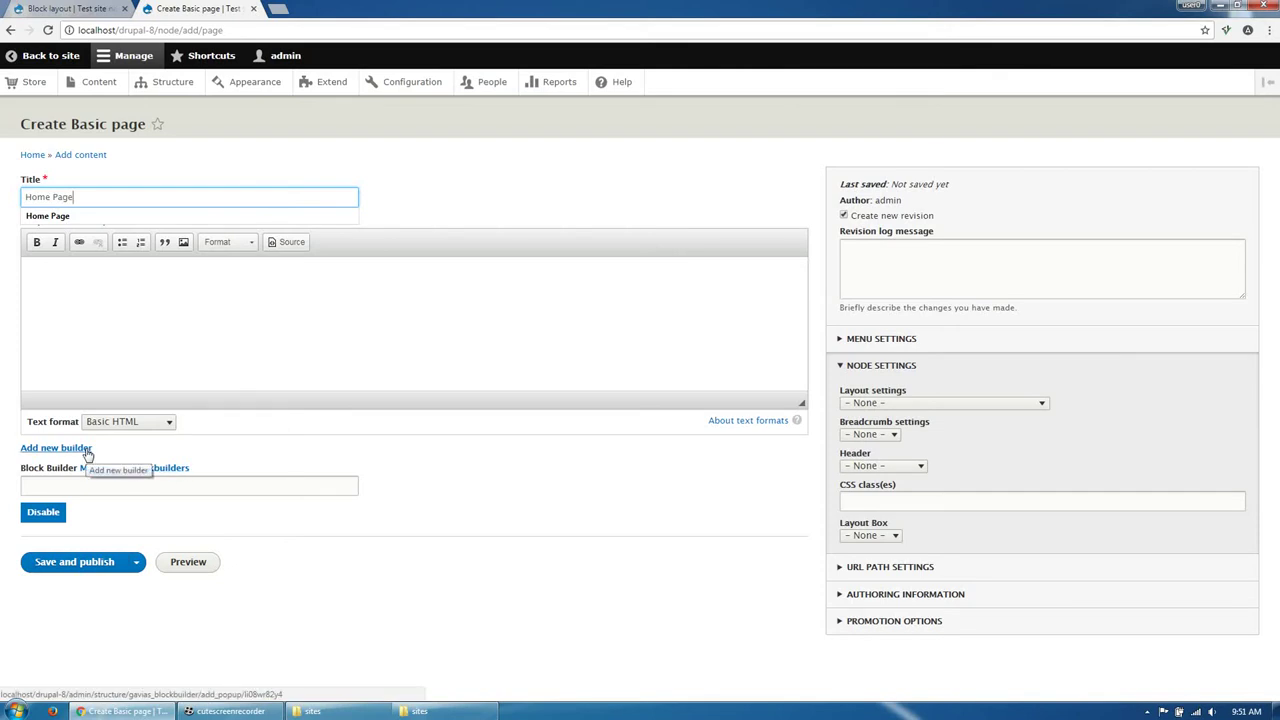
pyautogui.click(844, 215)
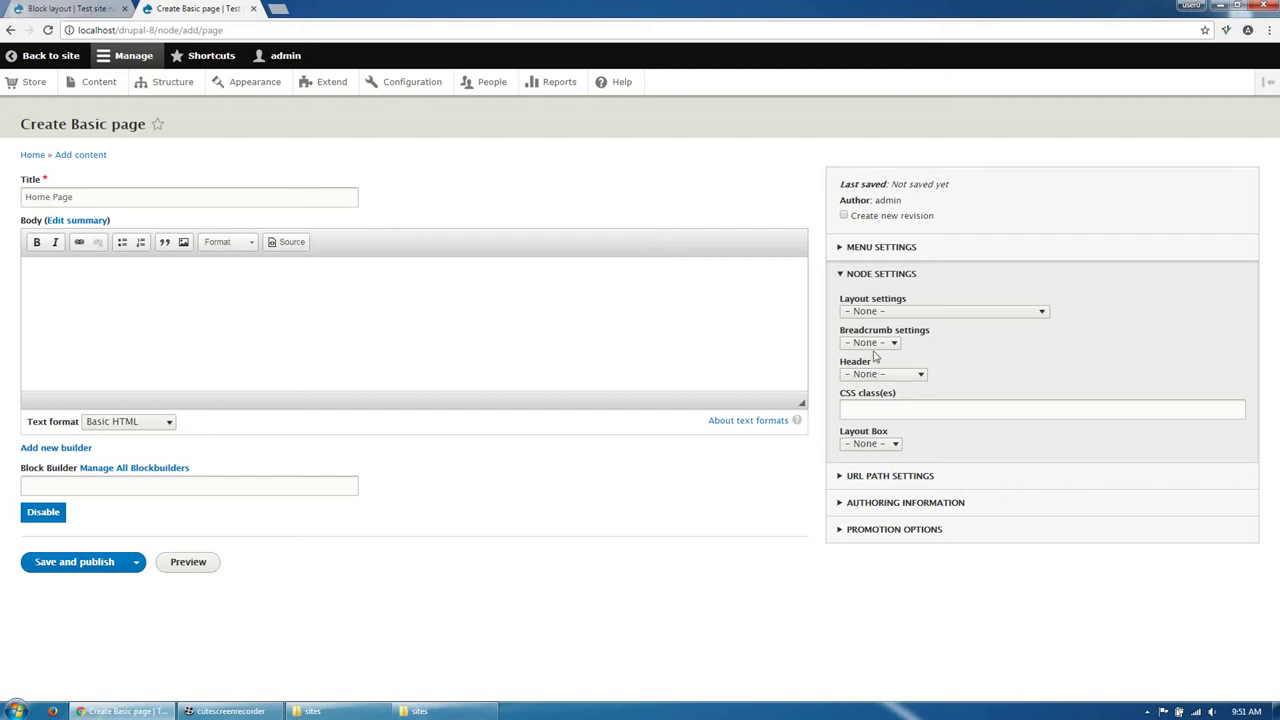
pyautogui.click(895, 311)
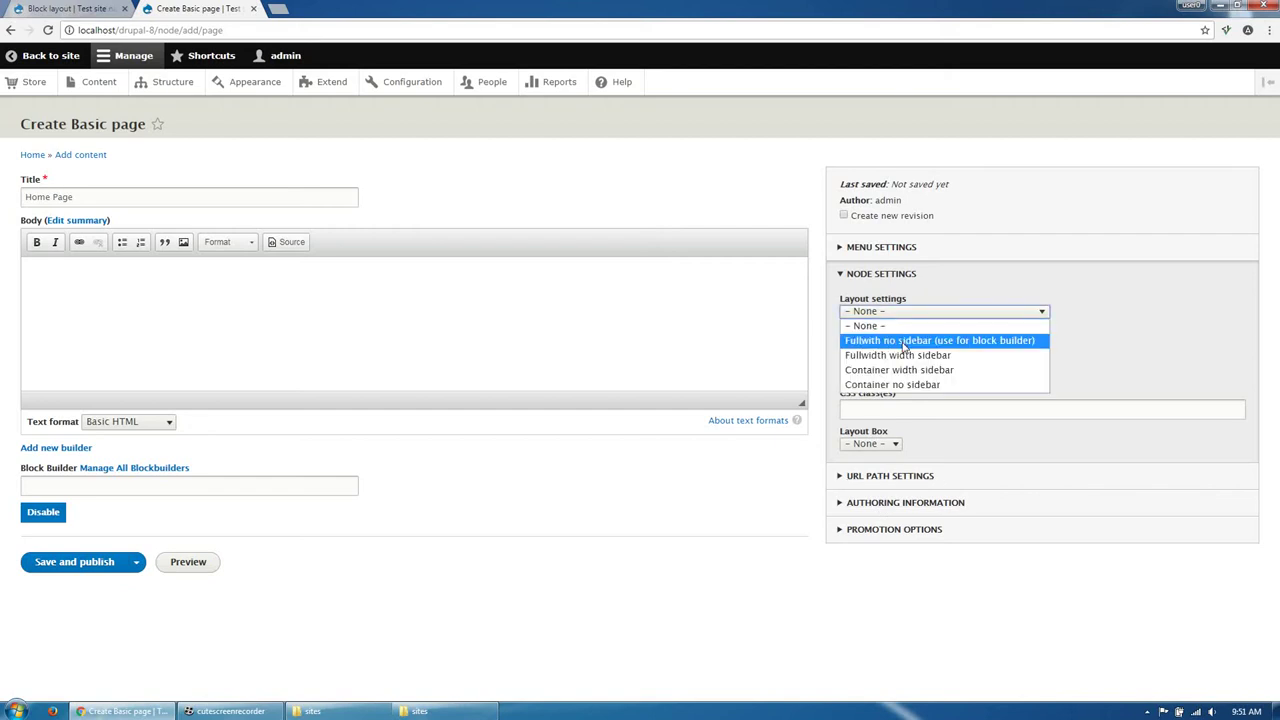
pyautogui.click(903, 340)
# - Add a new block builder titled Home with machine name home to the page, and publish the page
pyautogui.click(60, 448)
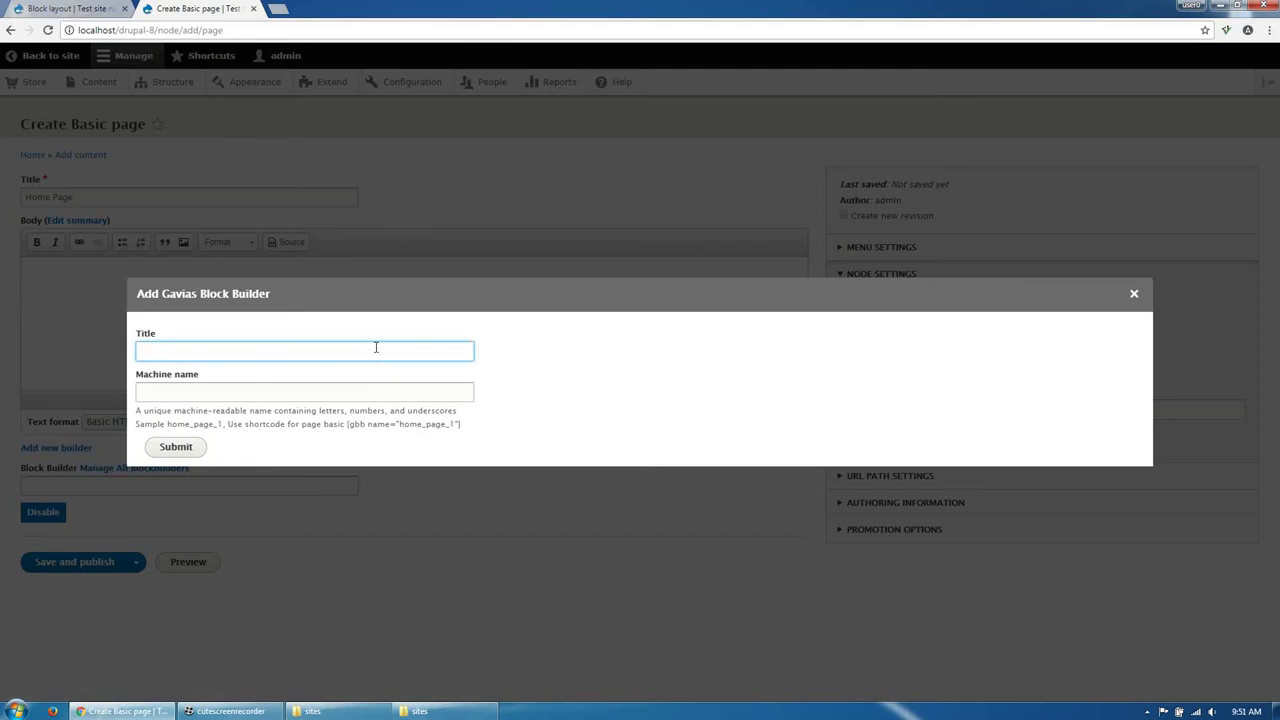
pyautogui.write('Home 1')
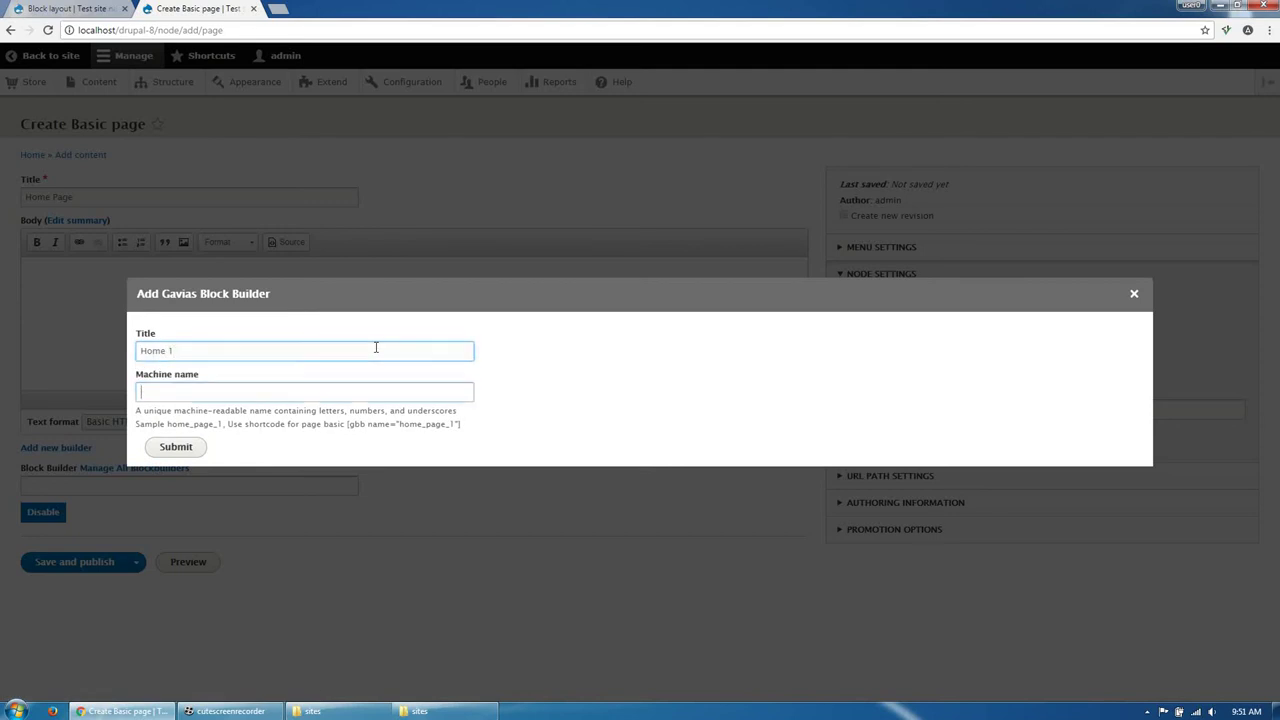
pyautogui.press('Tab')
pyautogui.write('o')
pyautogui.write('home')
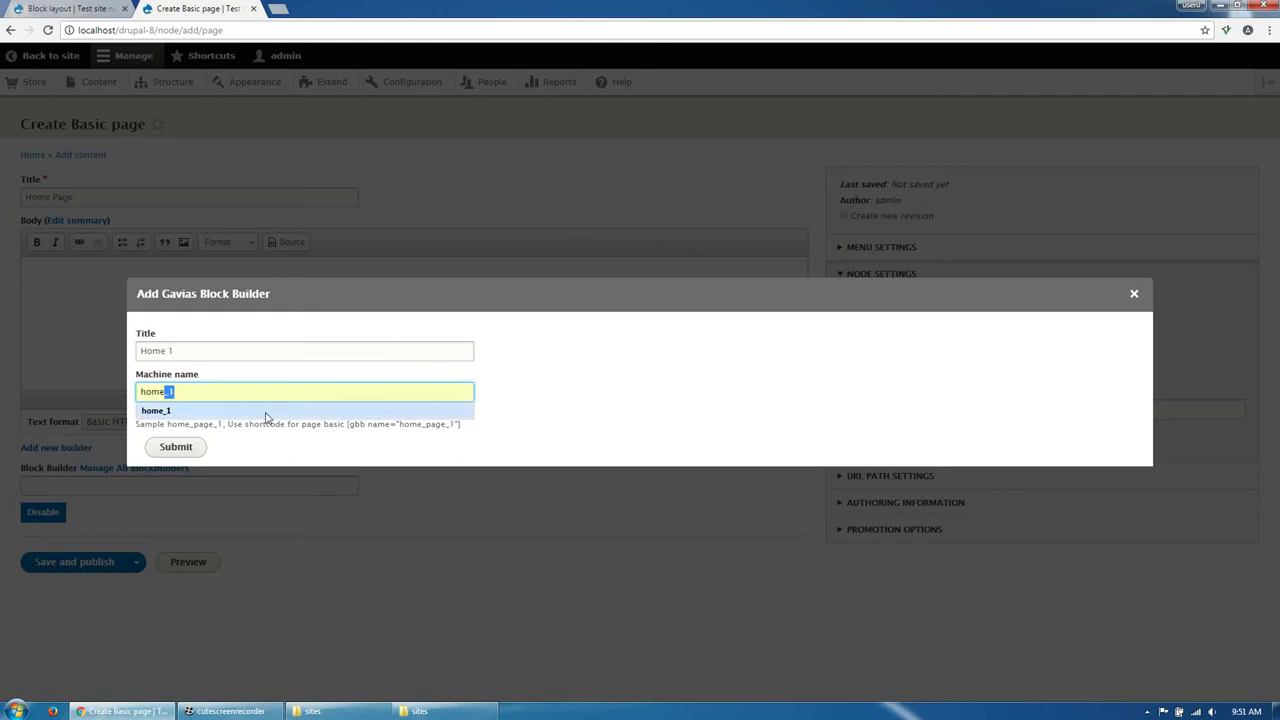
pyautogui.click(194, 349)
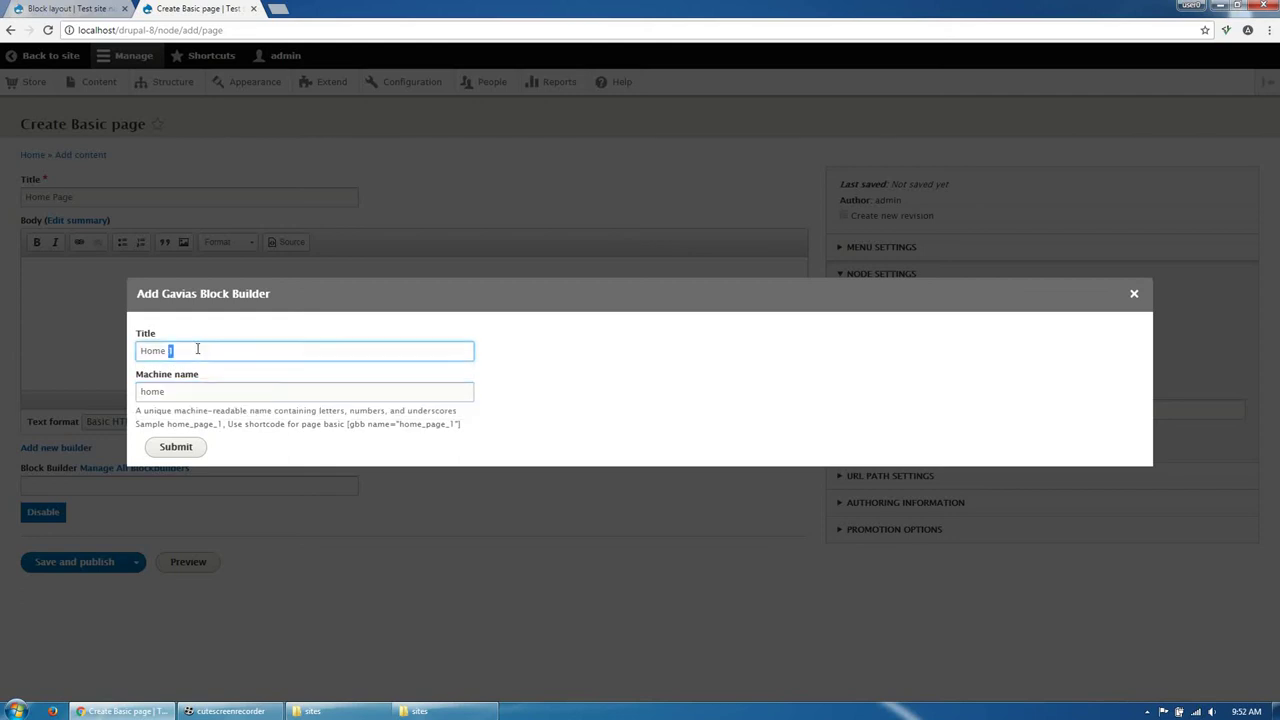
pyautogui.click(178, 447)
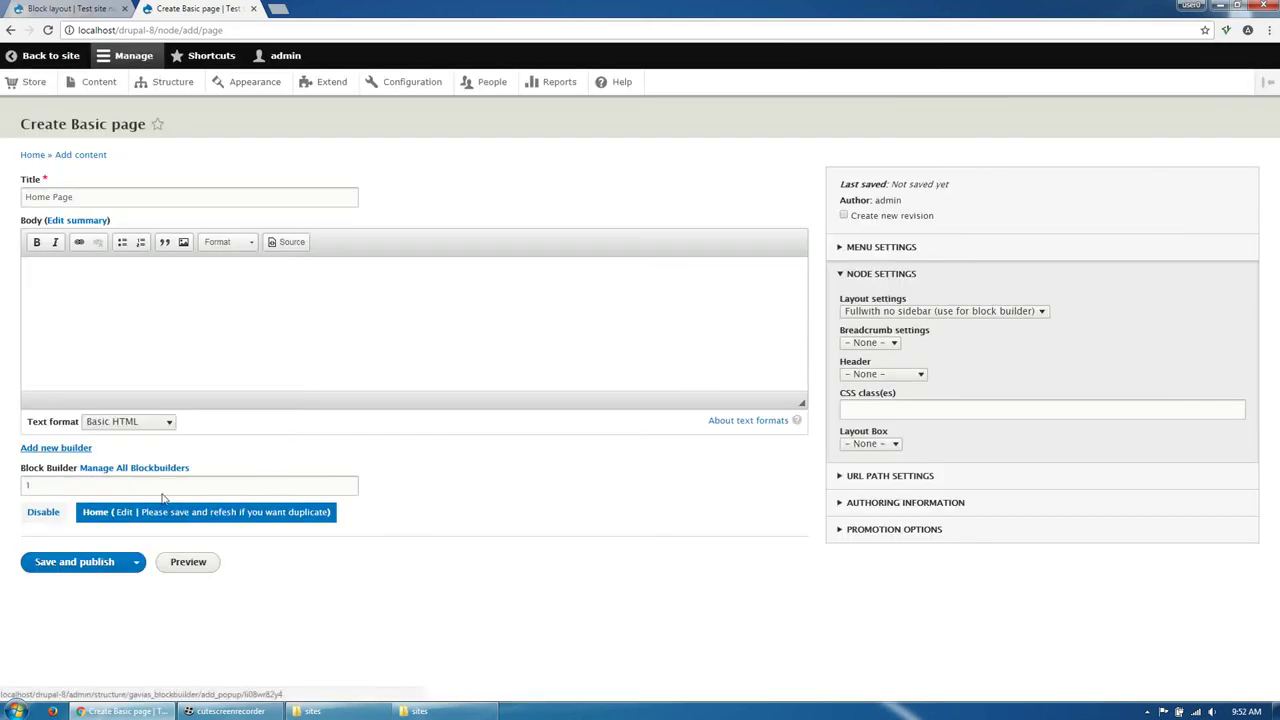
pyautogui.click(72, 564)
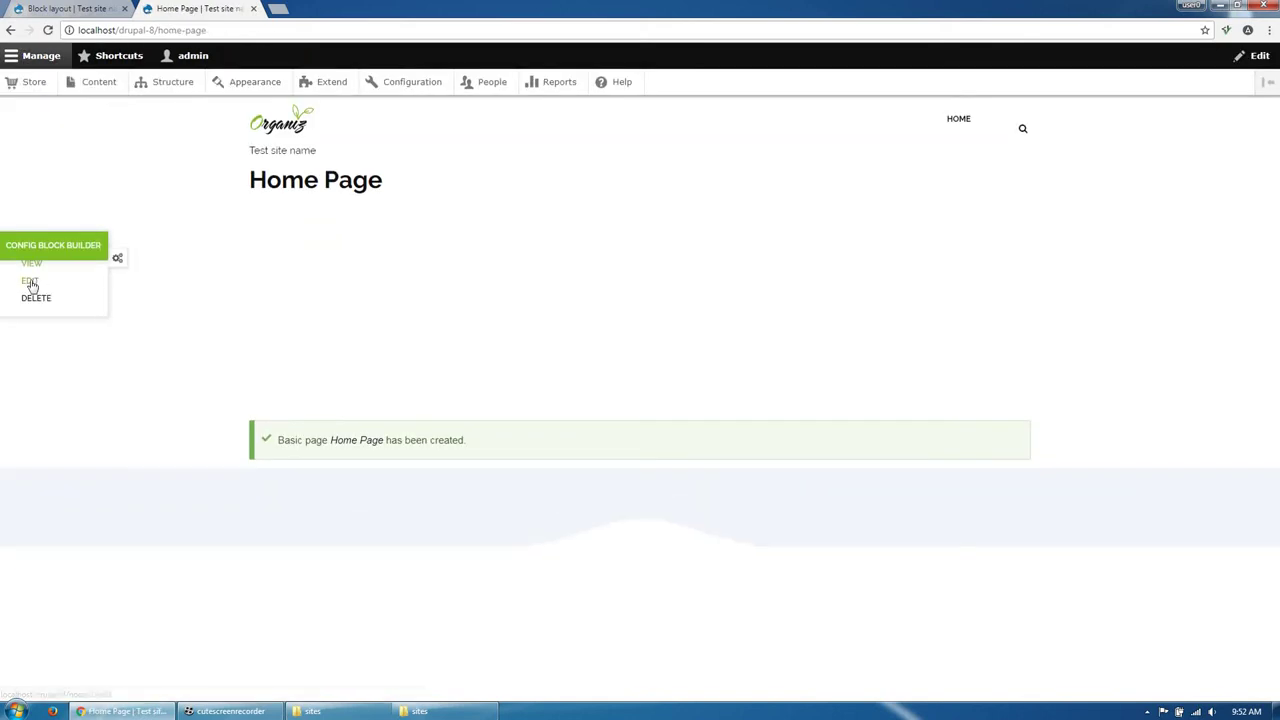
# - Reopen the Home Page for editing and extract files_export_blockbuilder.zip from the gavias_organiz_full folder, opening the extracted files
pyautogui.click(33, 295)
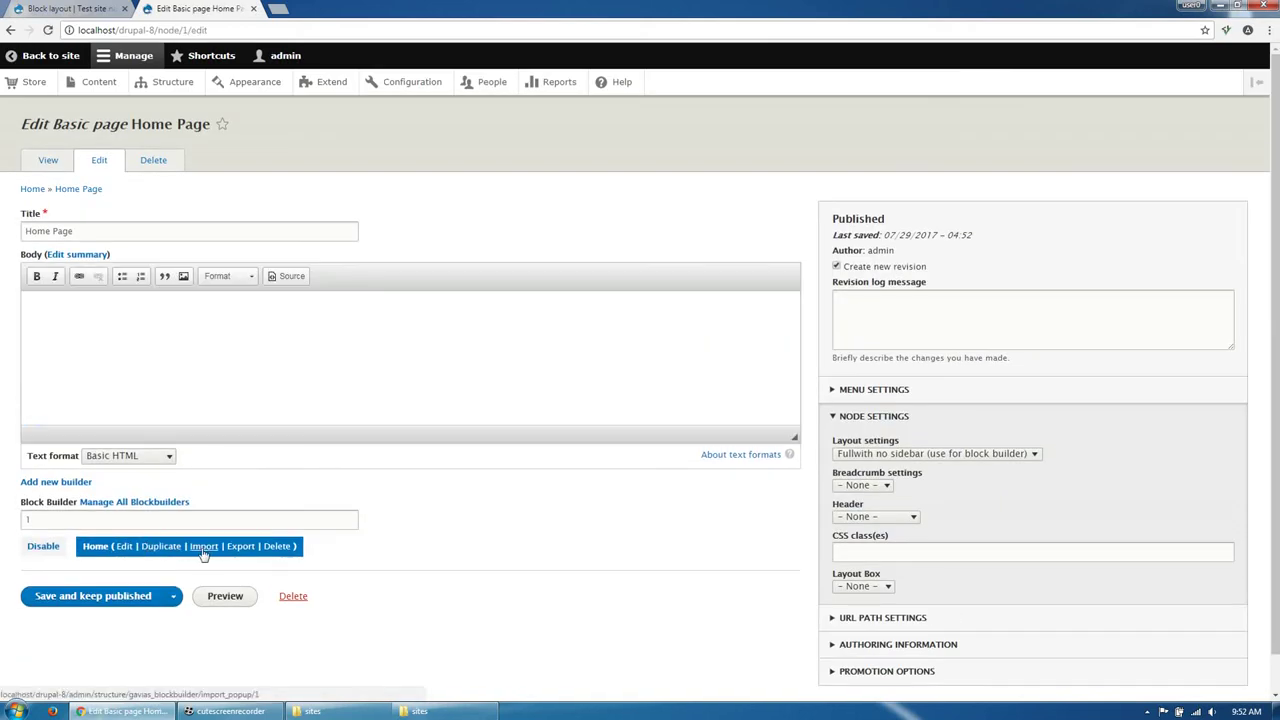
pyautogui.click(443, 712)
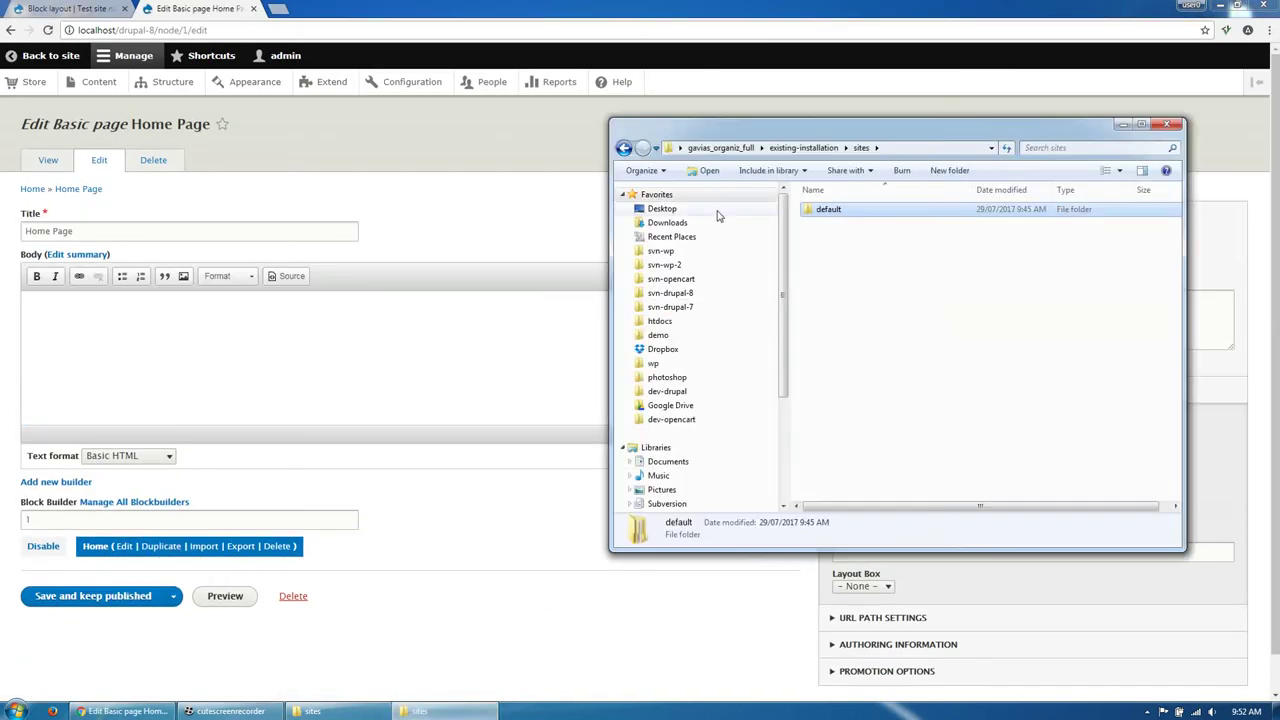
pyautogui.click(724, 149)
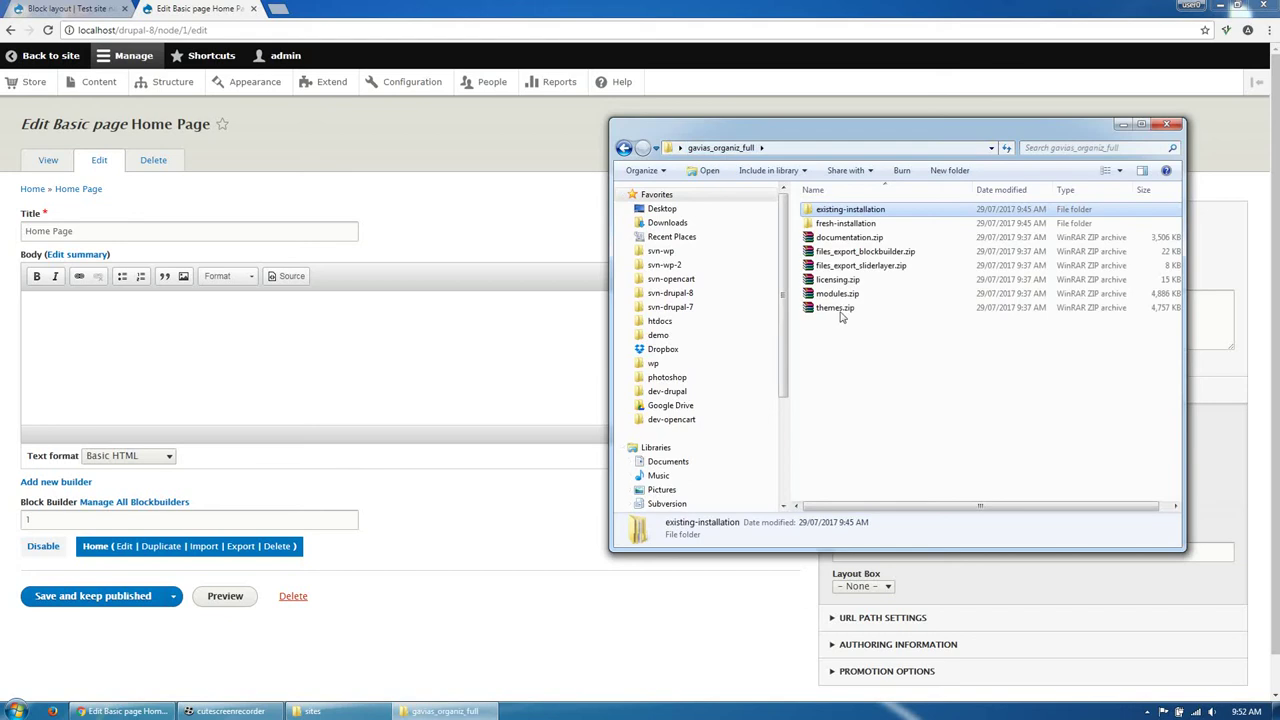
pyautogui.click(878, 253)
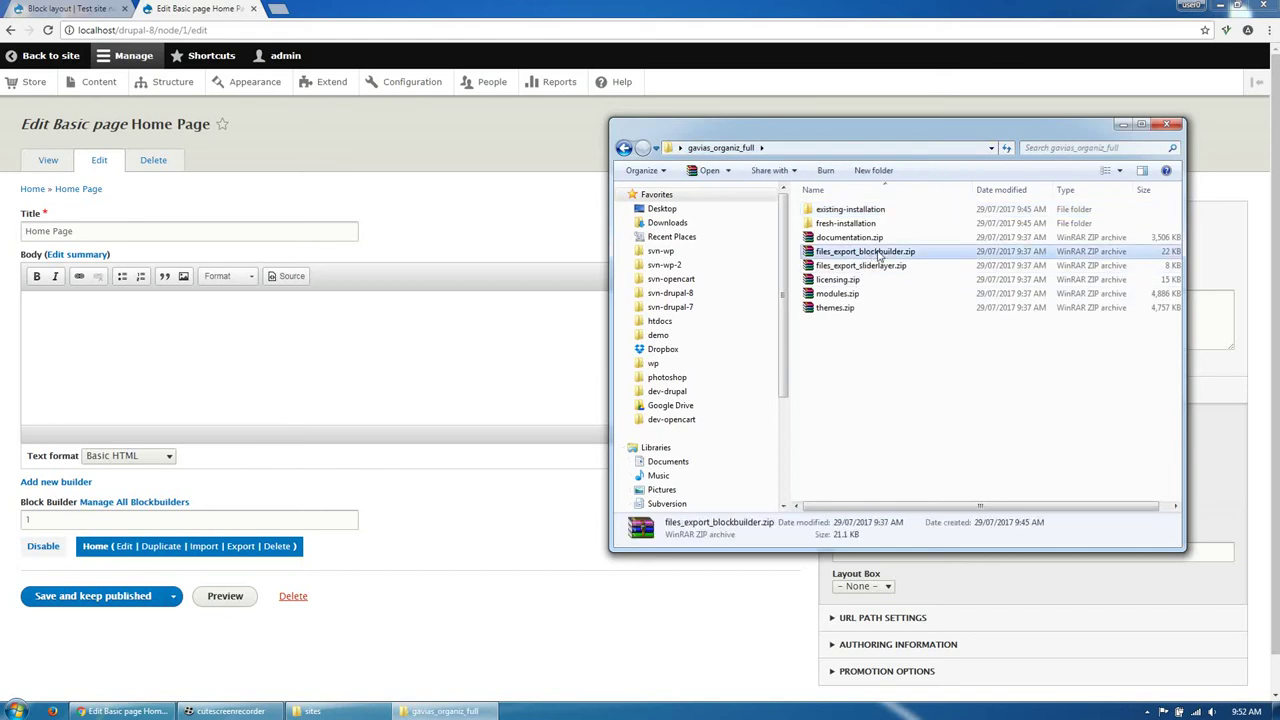
pyautogui.rightClick(878, 255)
pyautogui.click(921, 318)
pyautogui.doubleClick(862, 226)
pyautogui.doubleClick(858, 210)
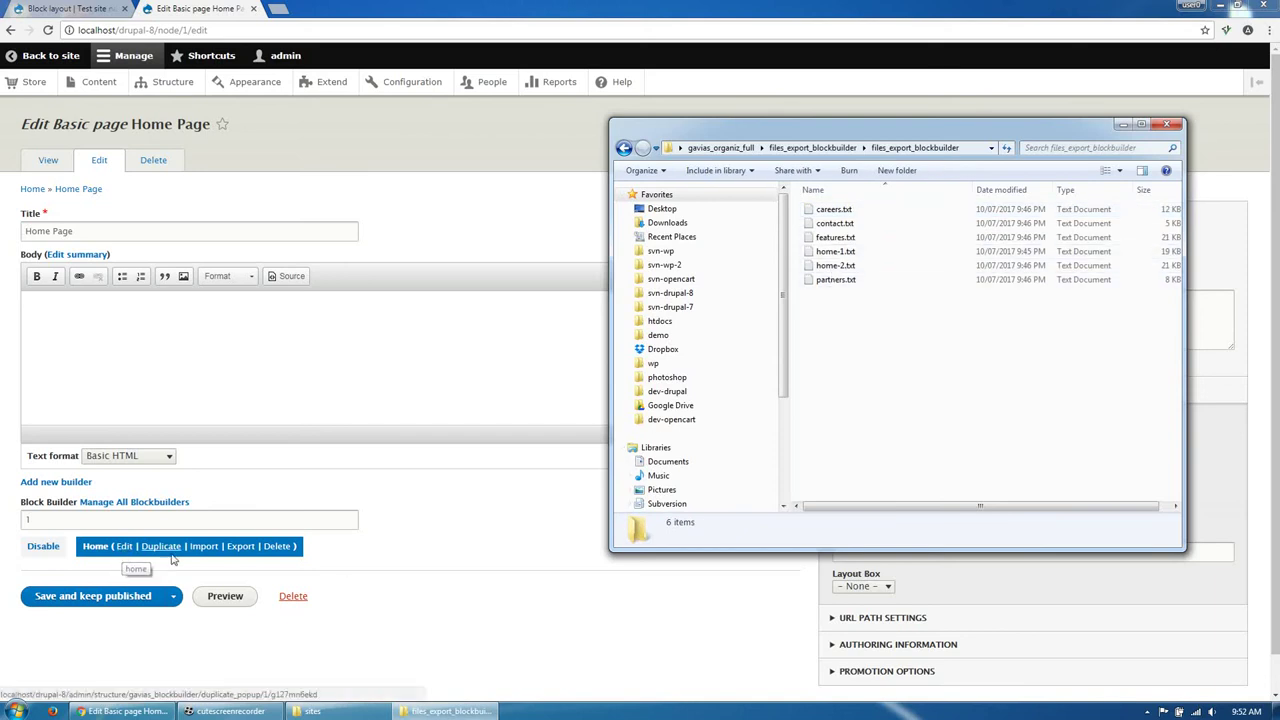
# - Import home-1.txt from Desktop > gavias_organiz_full > files_export_blockbuilder into the Home block builder
pyautogui.click(204, 547)
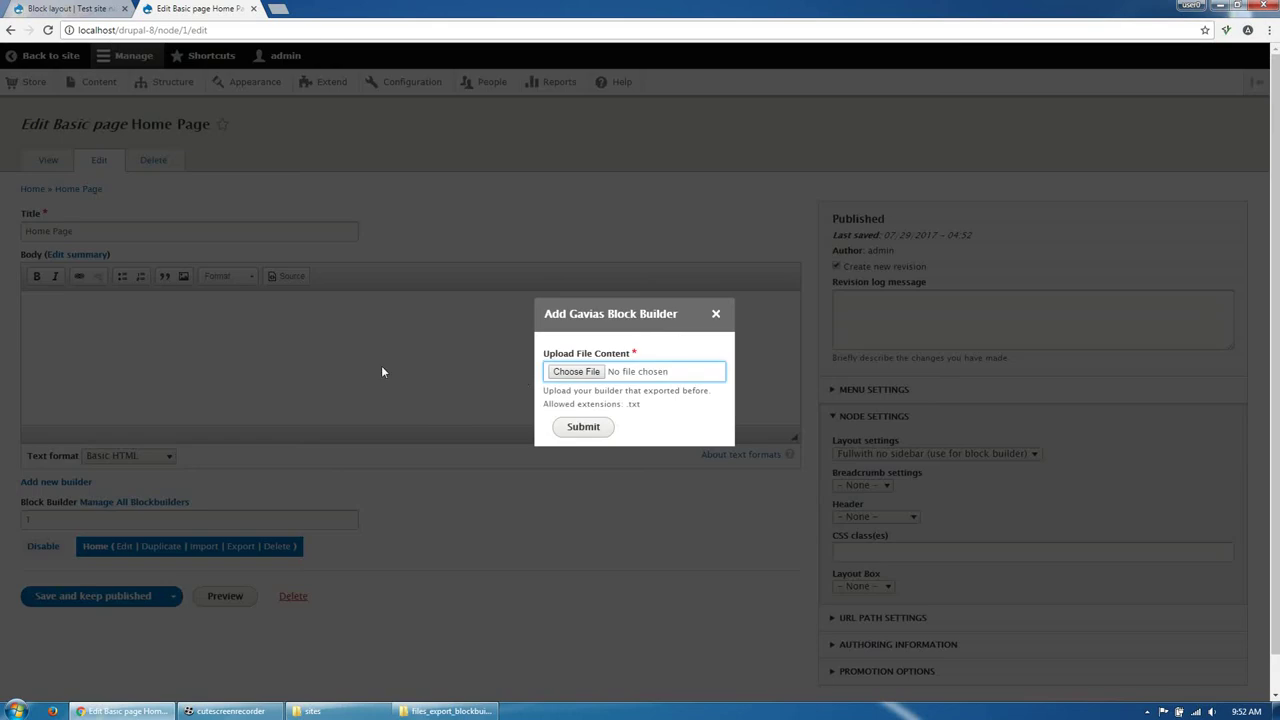
pyautogui.click(598, 376)
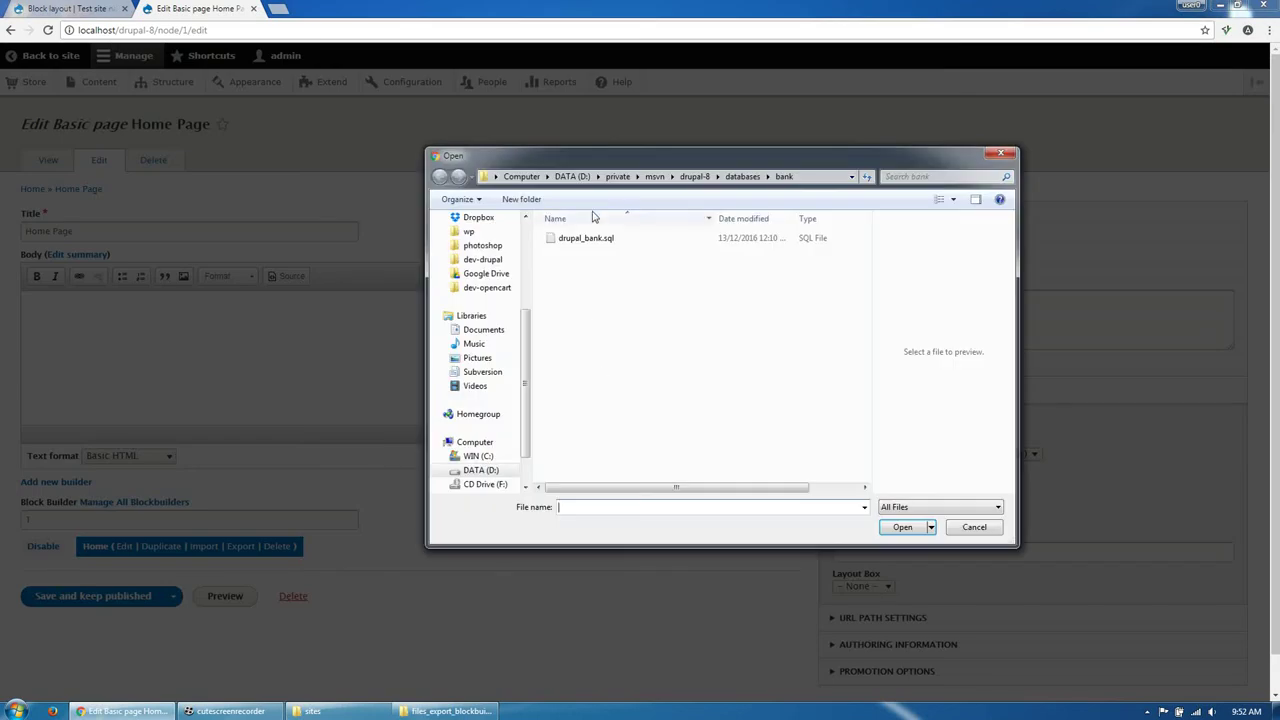
pyautogui.scroll(4, 487, 250)
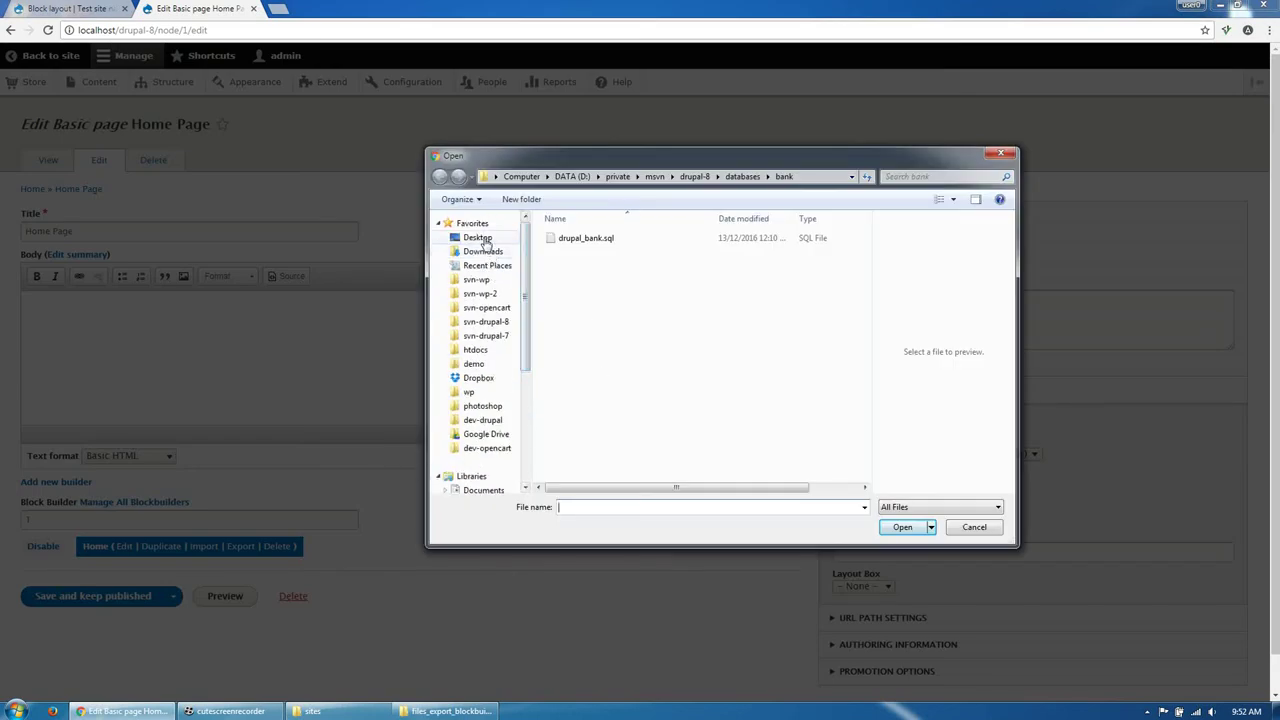
pyautogui.click(484, 242)
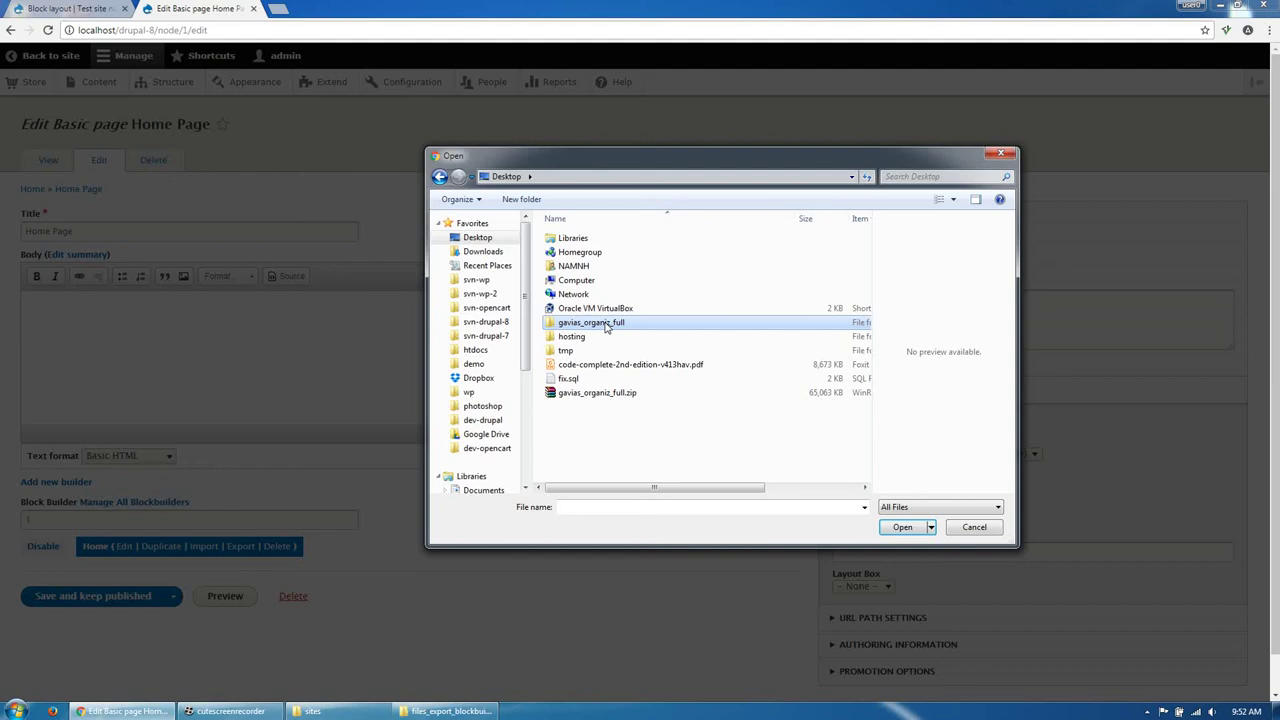
pyautogui.doubleClick(604, 323)
pyautogui.doubleClick(606, 251)
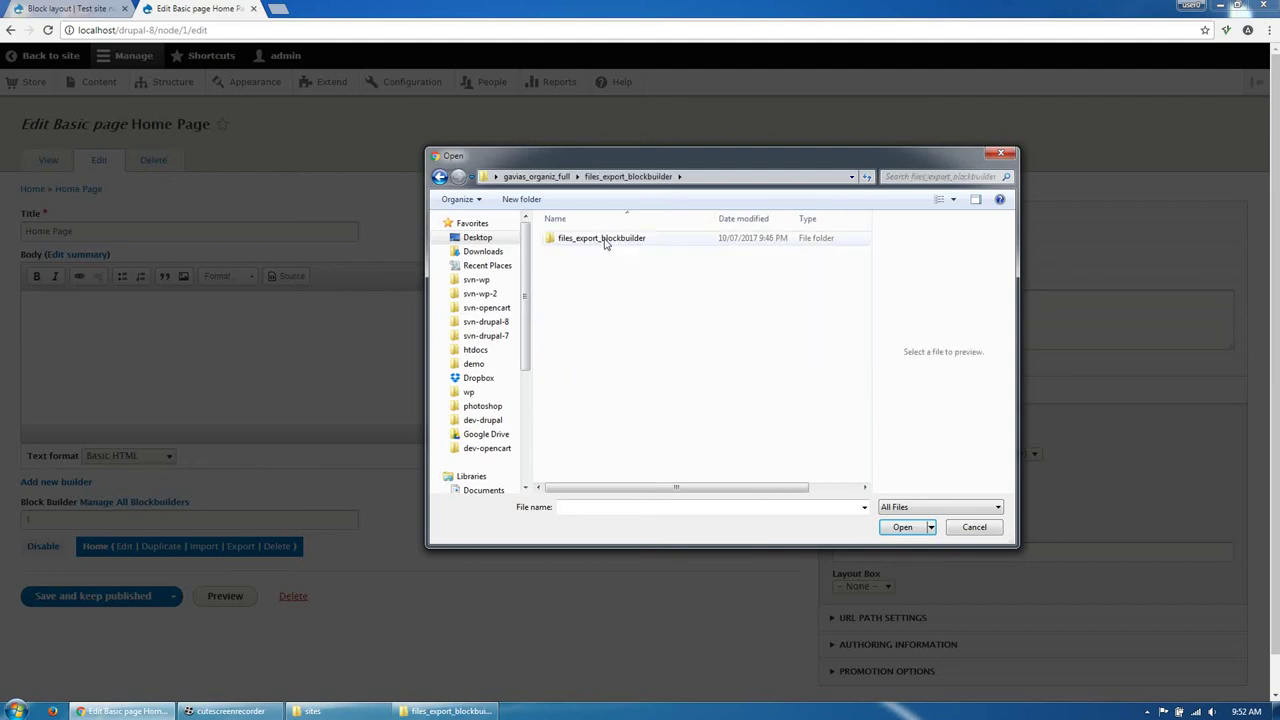
pyautogui.doubleClick(604, 240)
pyautogui.doubleClick(586, 282)
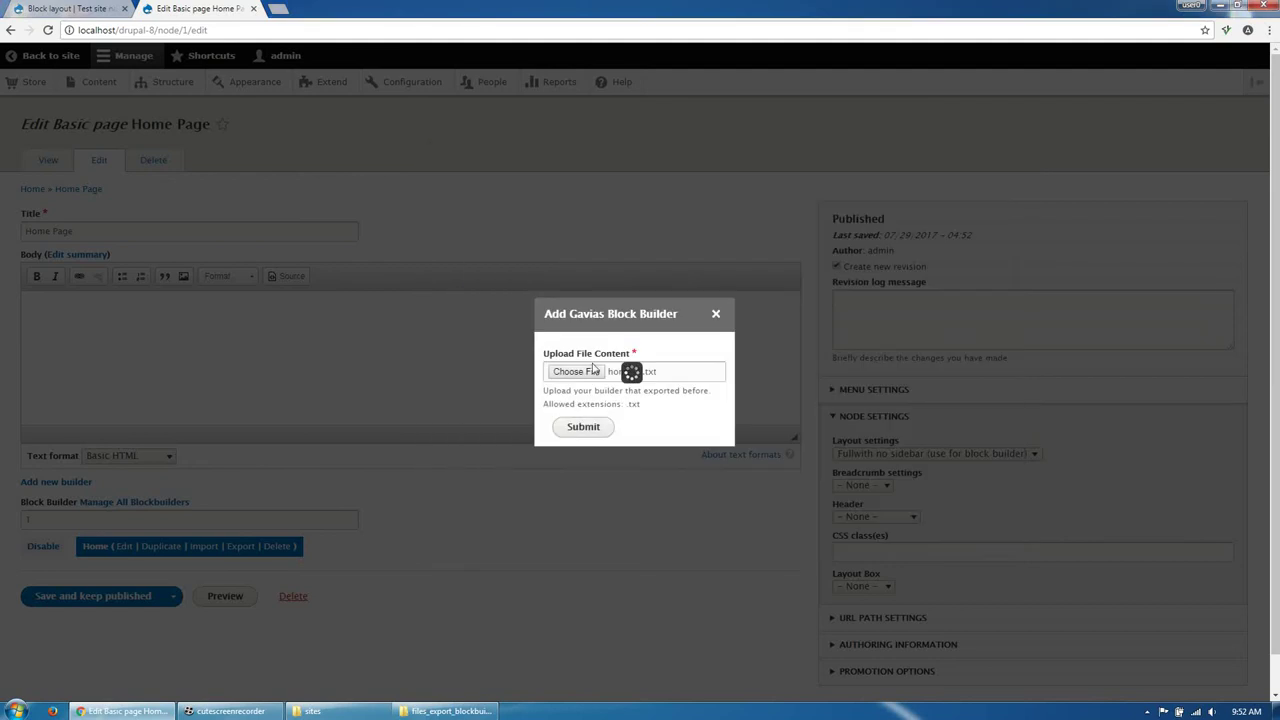
pyautogui.click(580, 428)
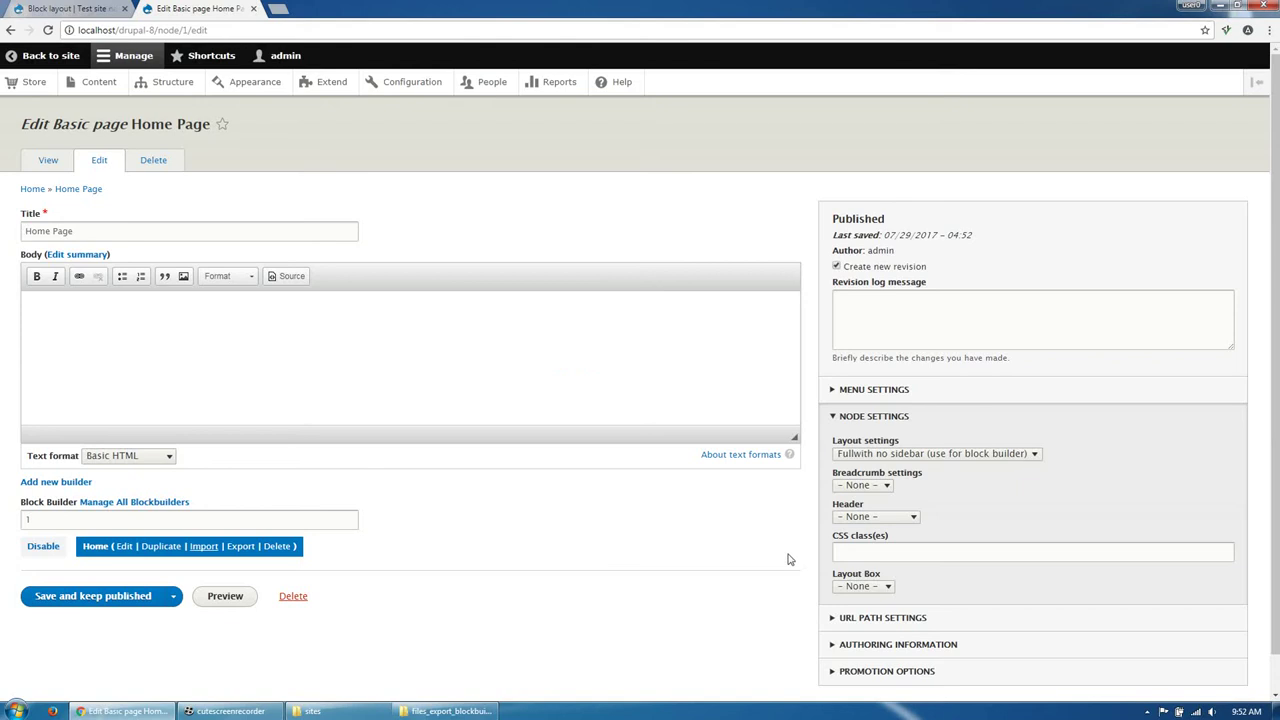
# - Set the Home Page's CSS class to hidden-title, save it as published and check the rendered page
pyautogui.click(831, 553)
pyautogui.click(849, 571)
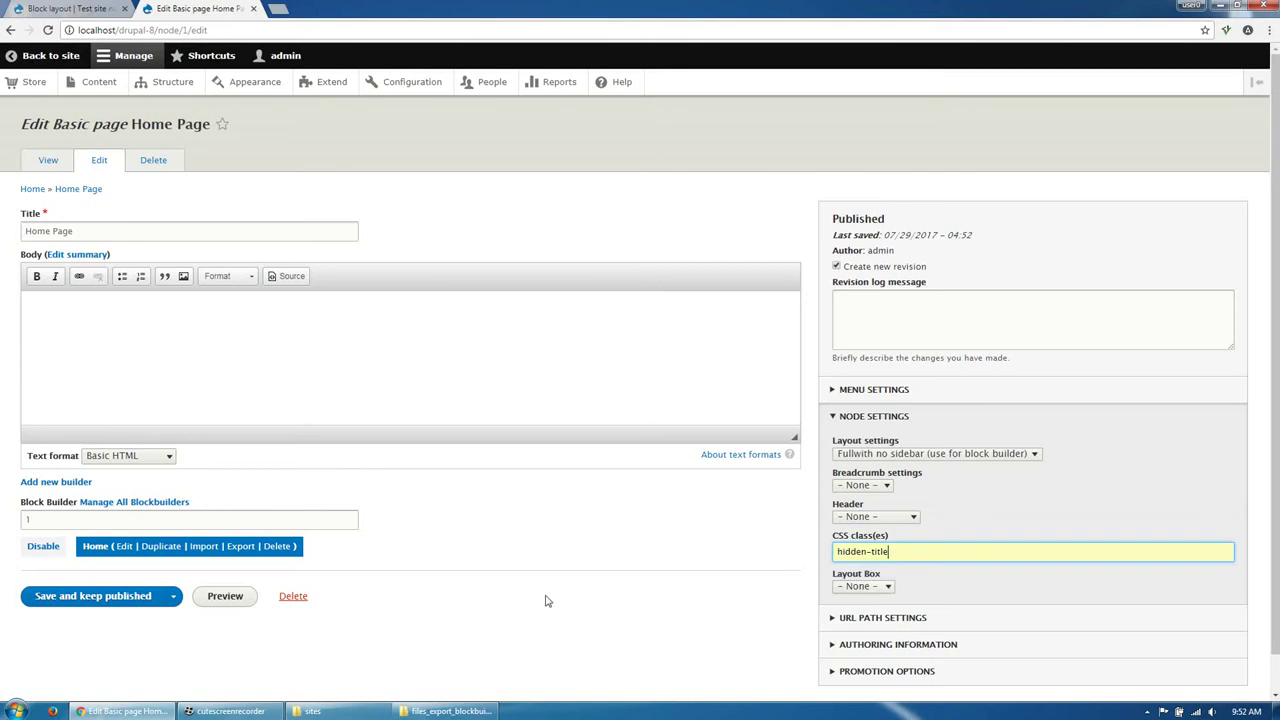
pyautogui.click(121, 598)
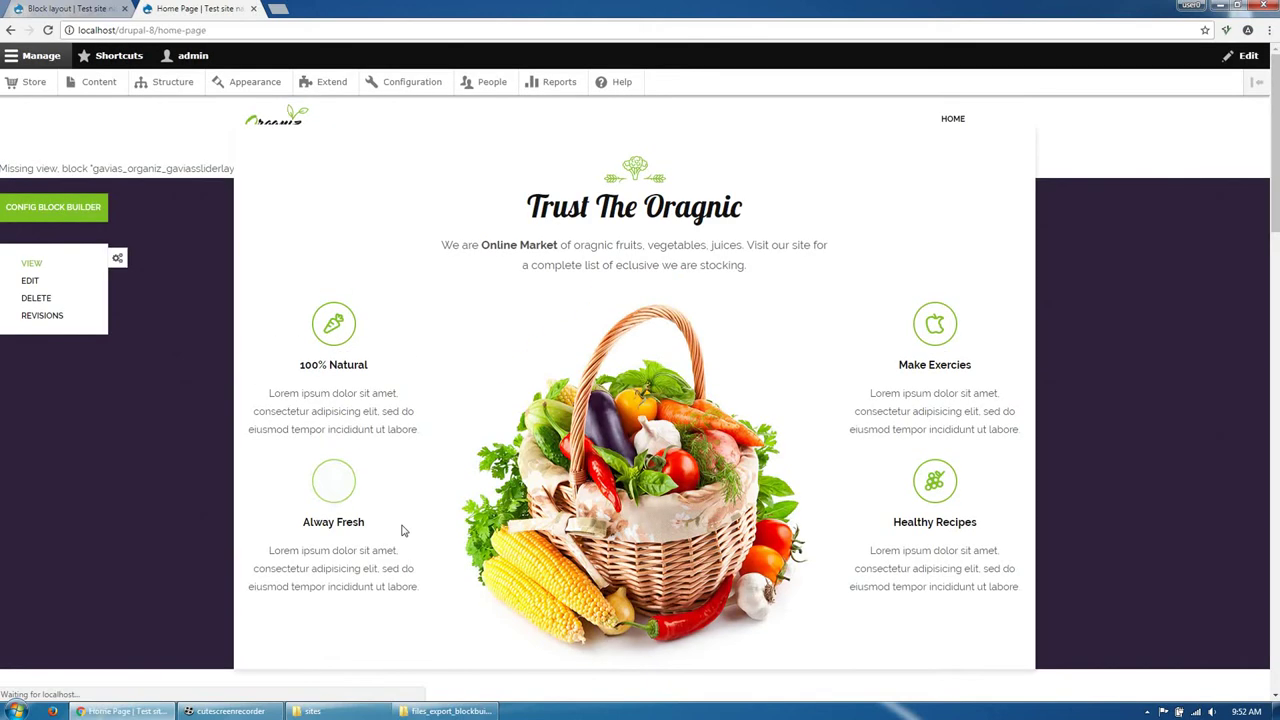
pyautogui.scroll(-1, 426, 494)
pyautogui.scroll(-15, 426, 494)
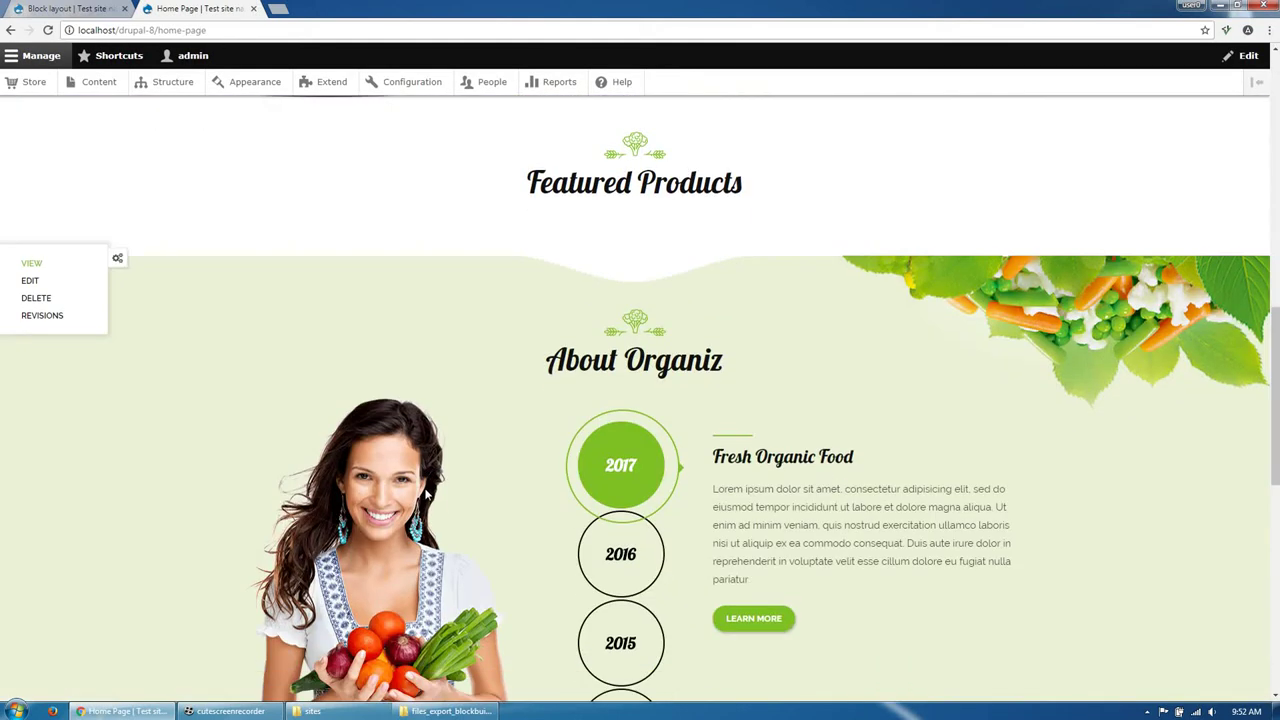
pyautogui.scroll(18, 426, 494)
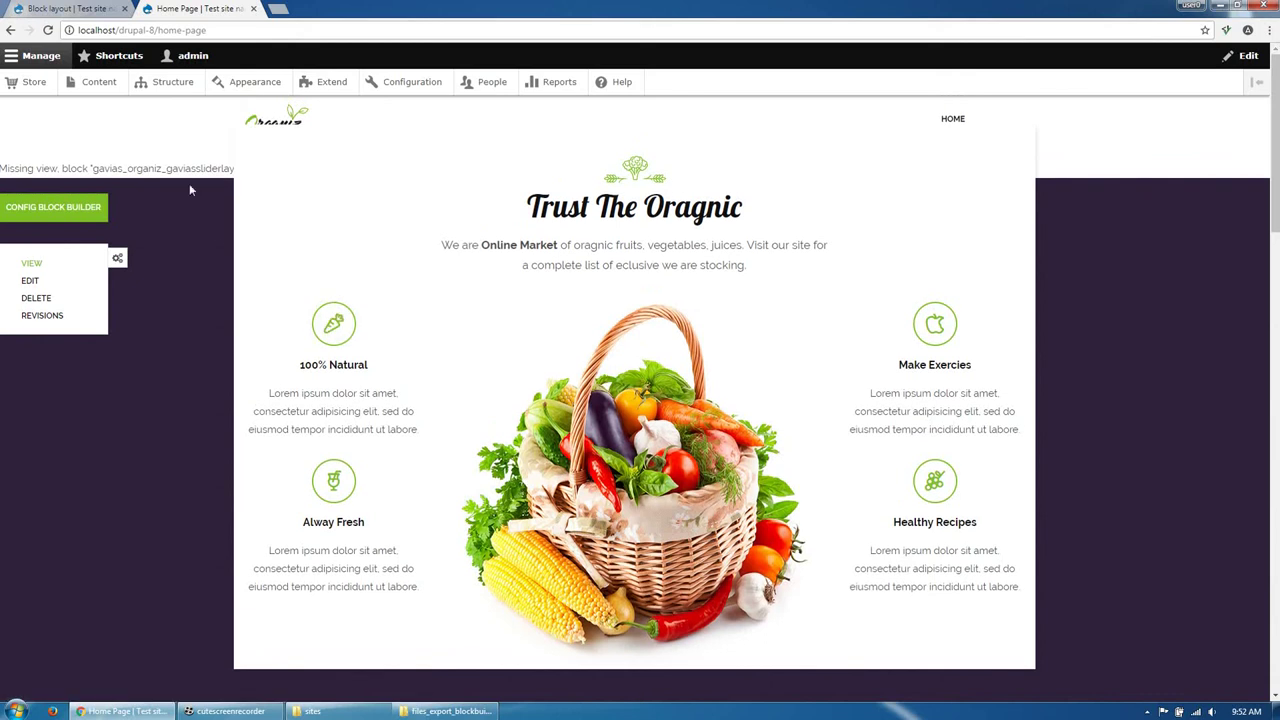
# - Create a new group slider titled Slider #1 in the Gavias Slider Layer structure settings and save it
pyautogui.middleClick(170, 85)
pyautogui.click(322, 10)
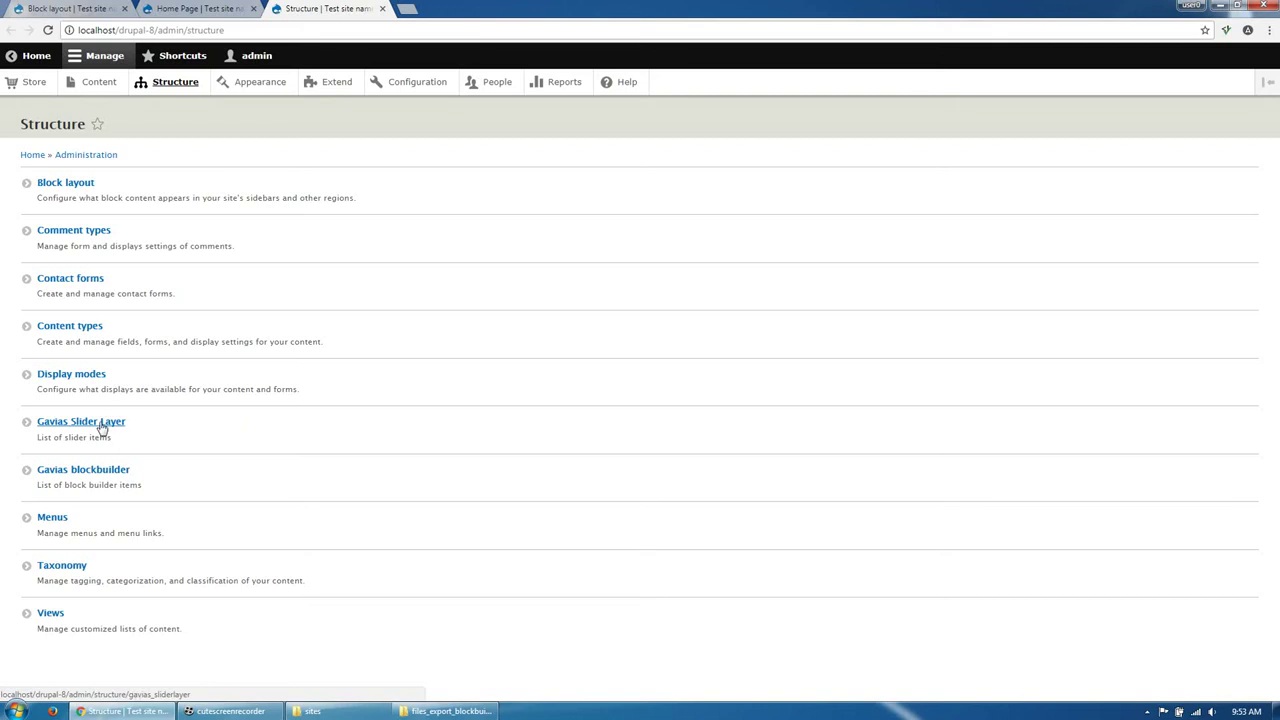
pyautogui.click(105, 425)
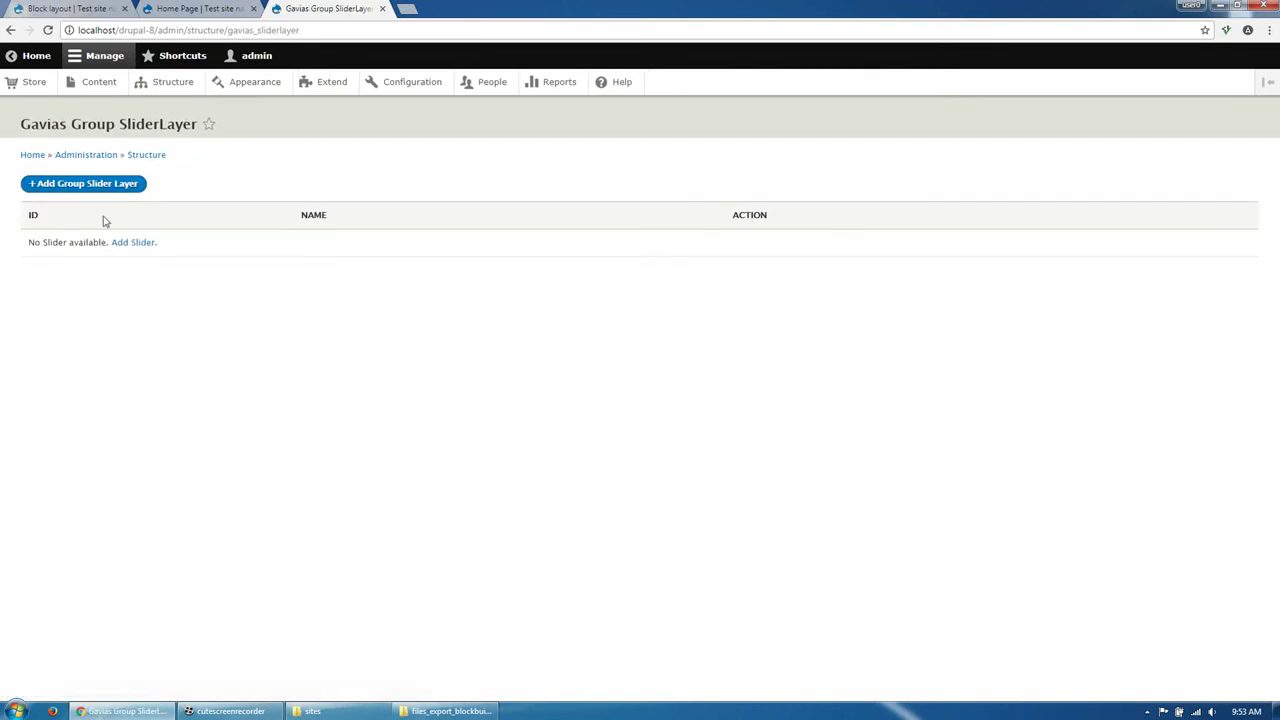
pyautogui.click(104, 186)
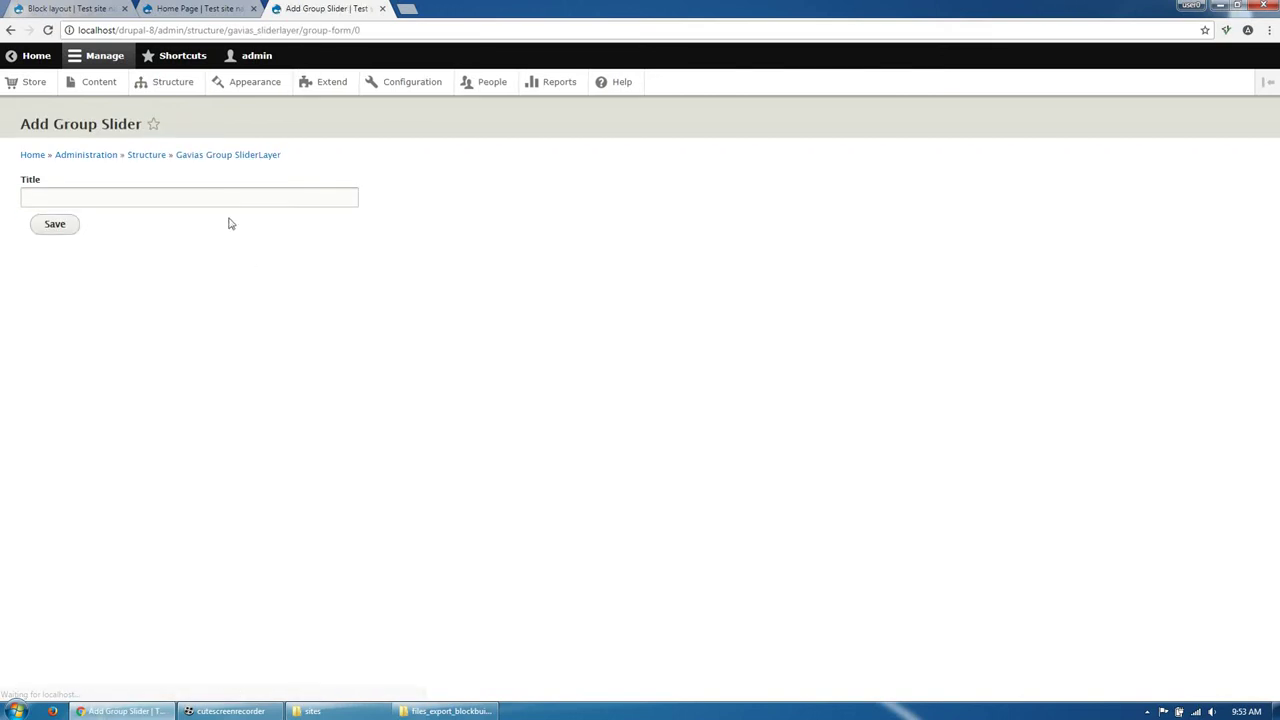
pyautogui.click(220, 202)
pyautogui.write('Sl')
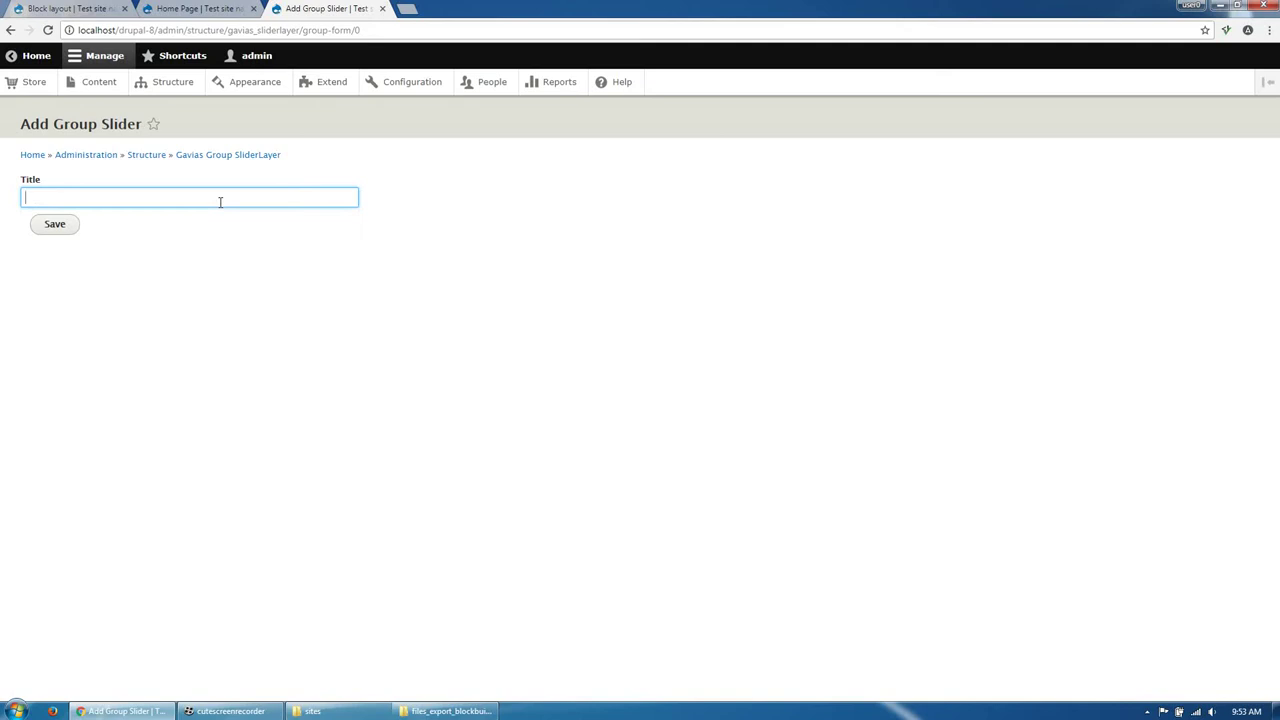
pyautogui.write('ider')
pyautogui.press('Down')
pyautogui.press('Return')
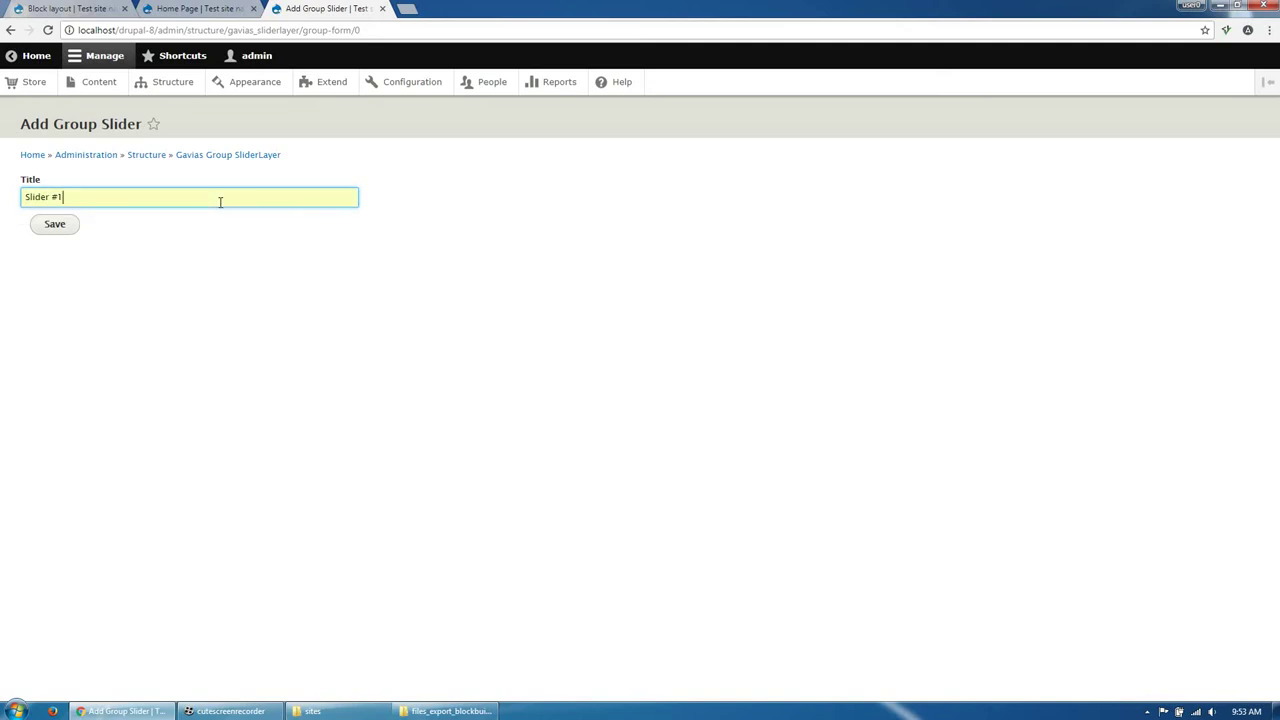
pyautogui.click(64, 231)
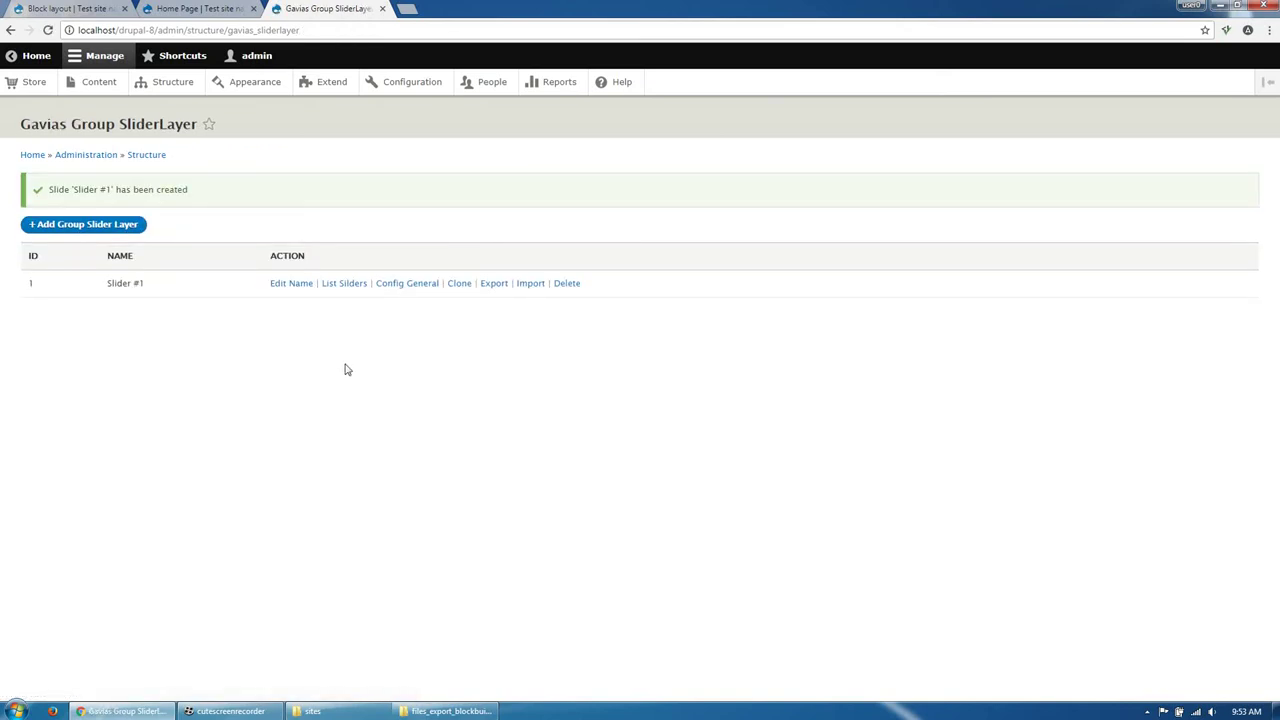
# - Open the import form for Slider #1 and extract files_export_sliderlayer.zip into its own folder inside gavias_organiz_full
pyautogui.click(531, 285)
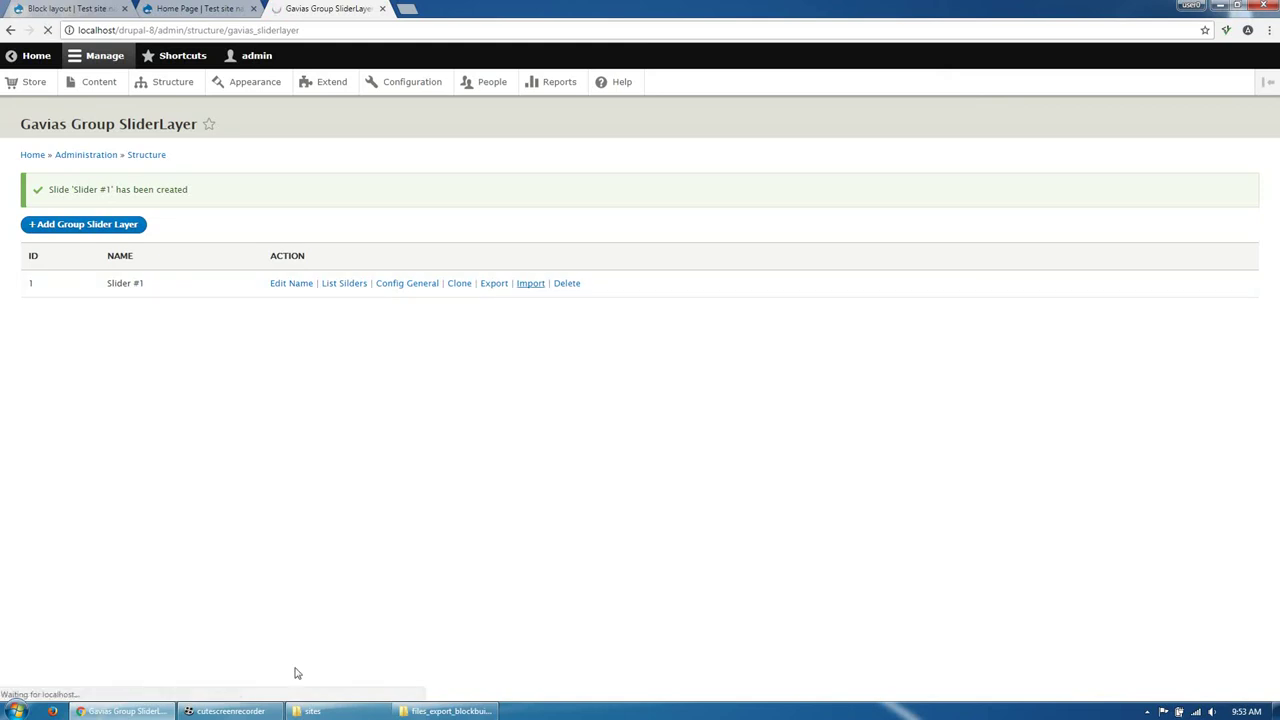
pyautogui.click(312, 711)
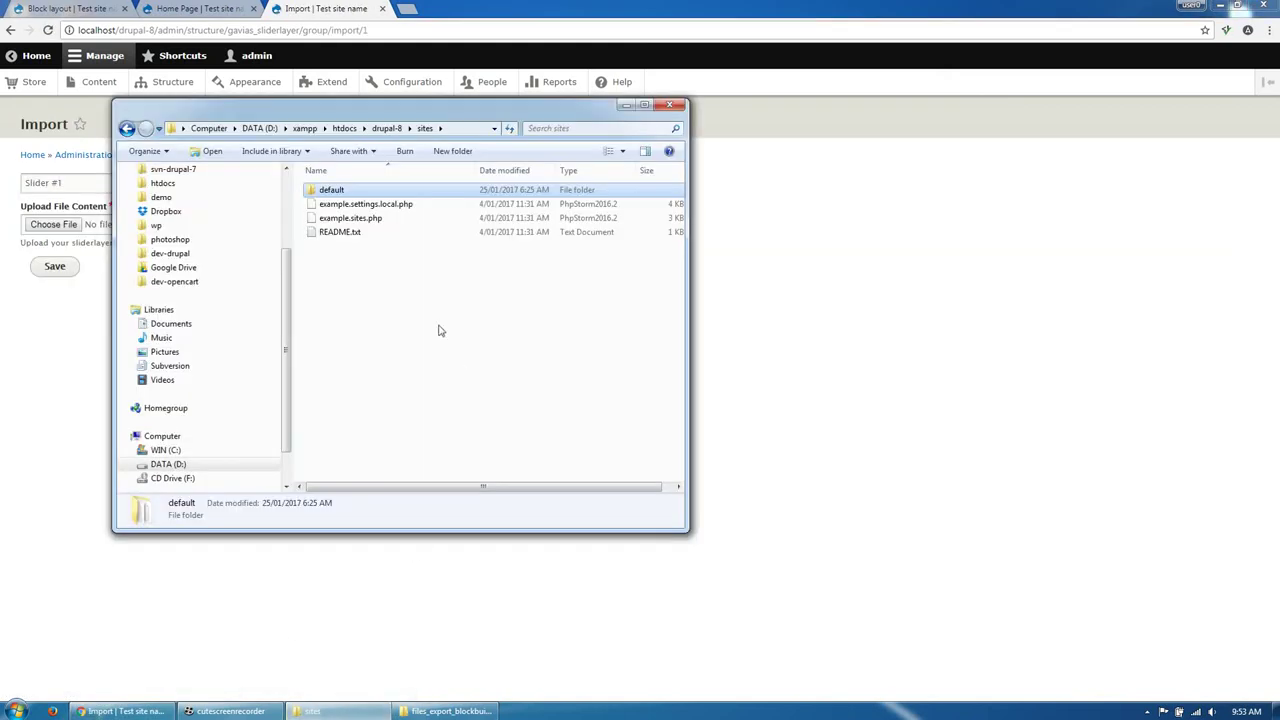
pyautogui.click(338, 700)
pyautogui.click(448, 711)
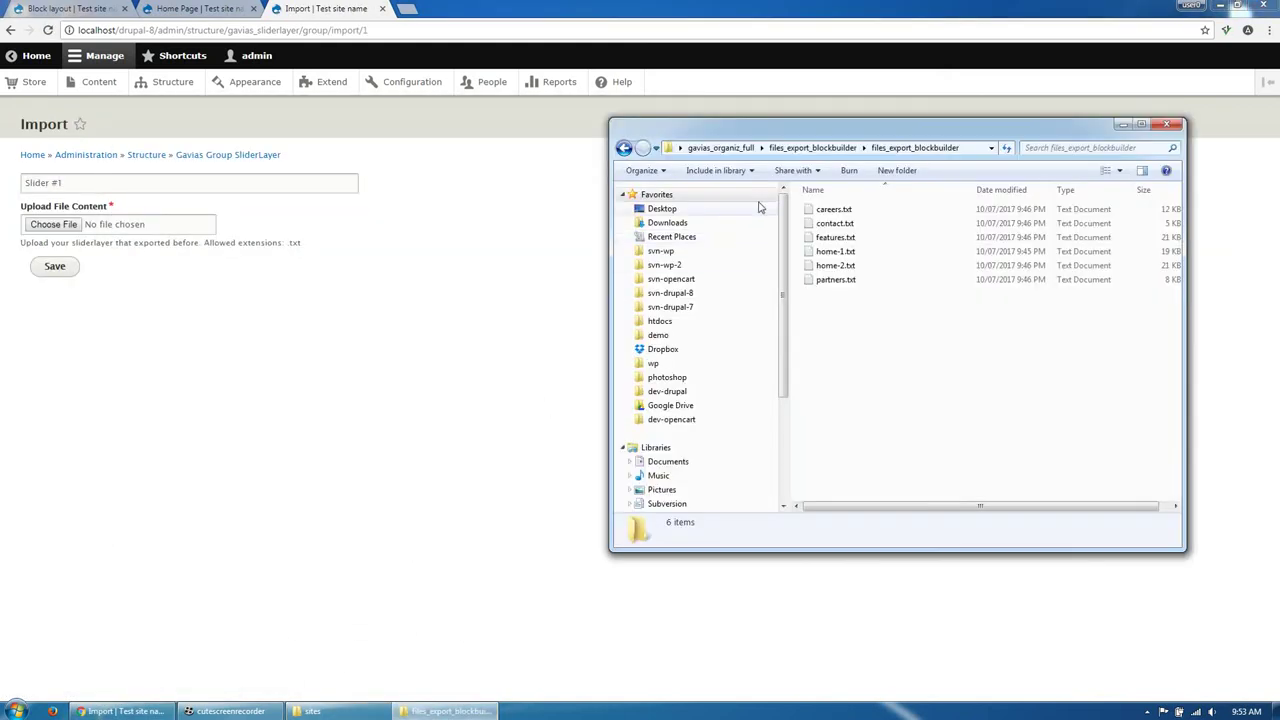
pyautogui.click(722, 148)
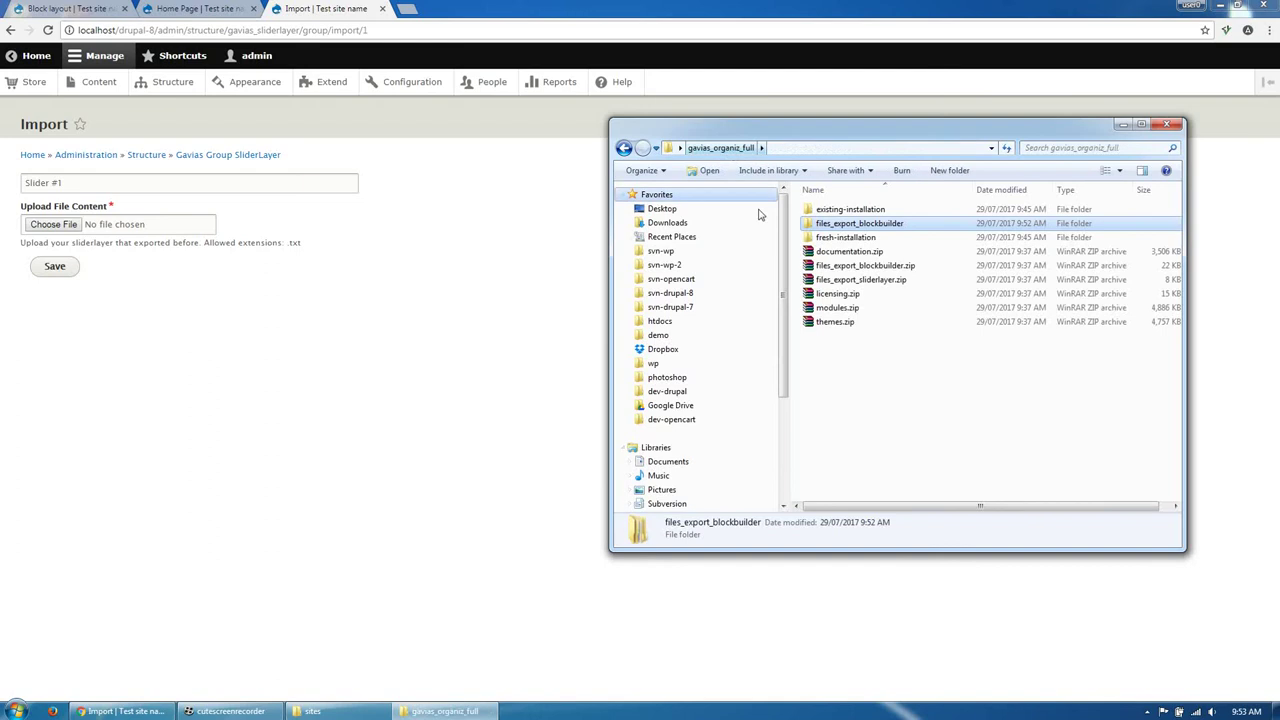
pyautogui.click(864, 283)
pyautogui.rightClick(868, 281)
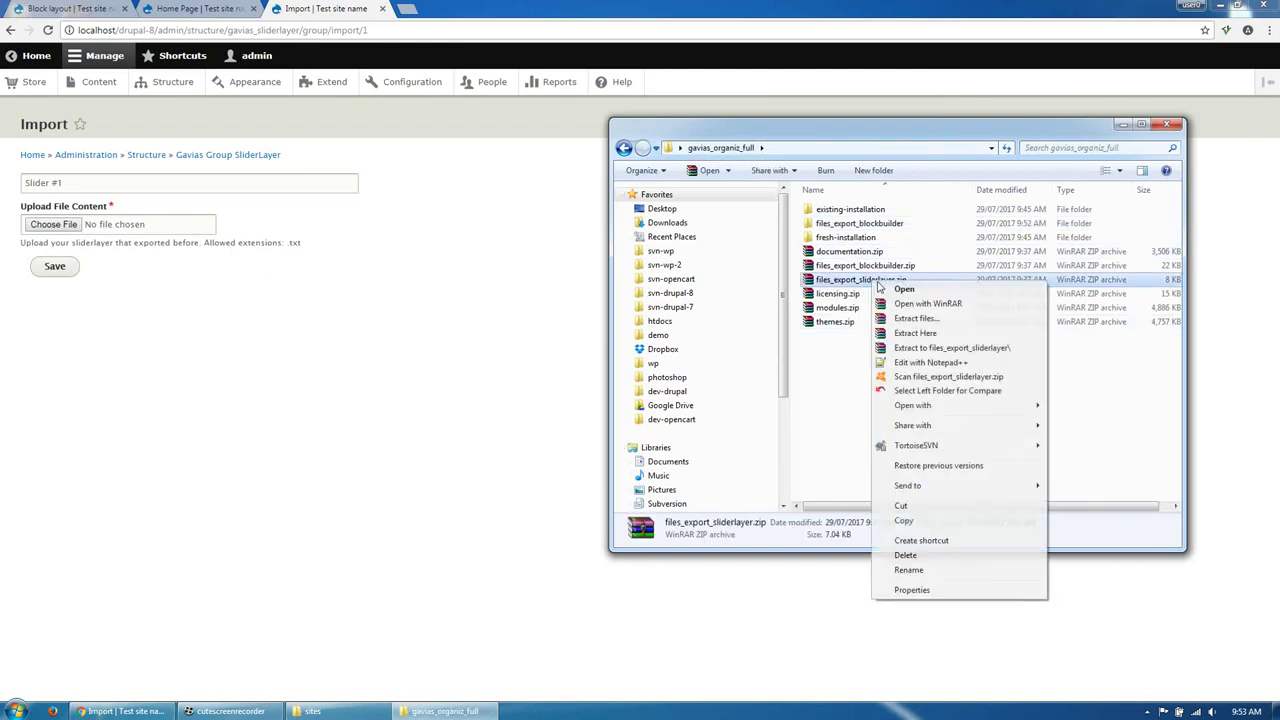
pyautogui.click(916, 348)
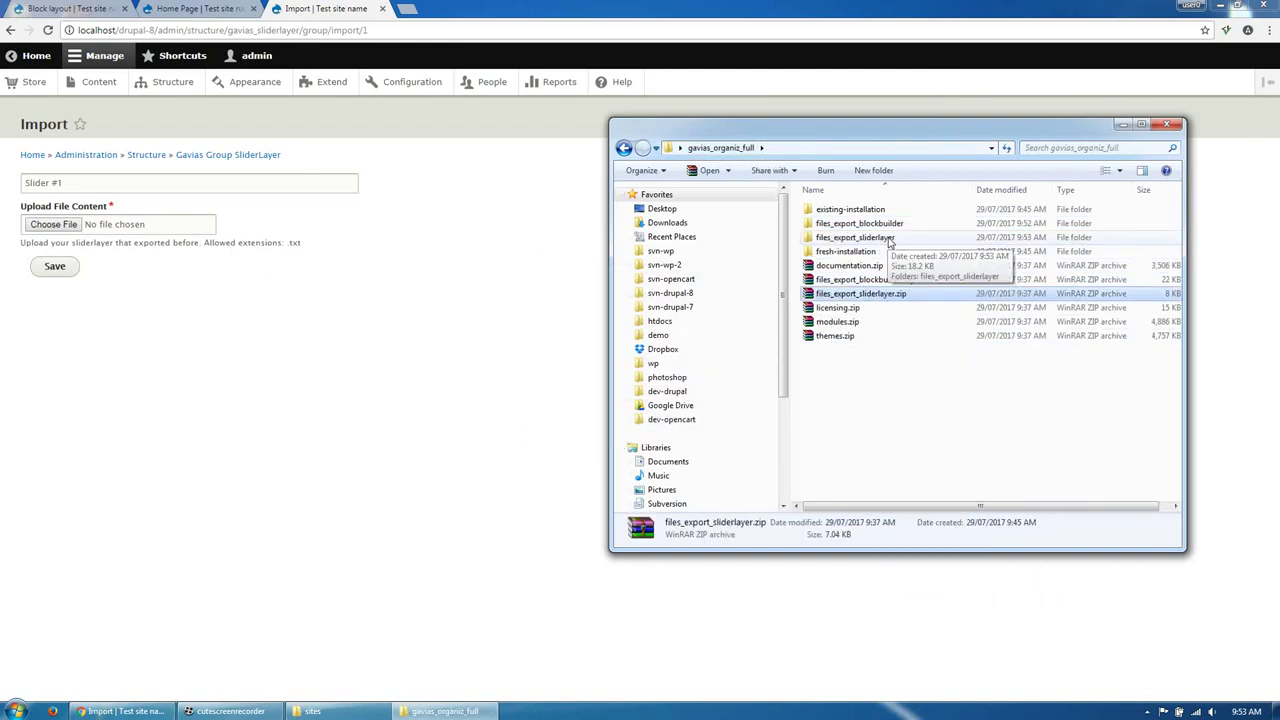
# - Import slider-1.txt from the extracted files_export_sliderlayer folder into Slider #1 and save
pyautogui.click(874, 239)
pyautogui.doubleClick(874, 239)
pyautogui.doubleClick(862, 211)
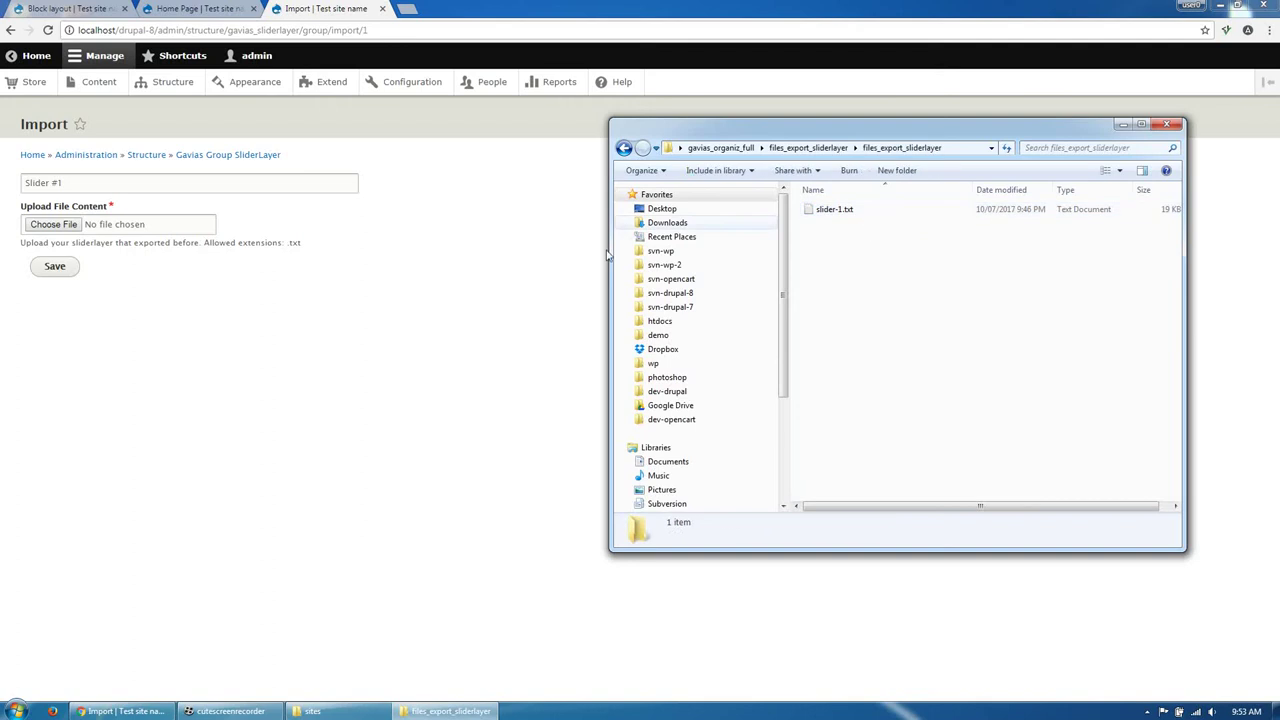
pyautogui.moveTo(812, 212); pyautogui.dragTo(68, 230)
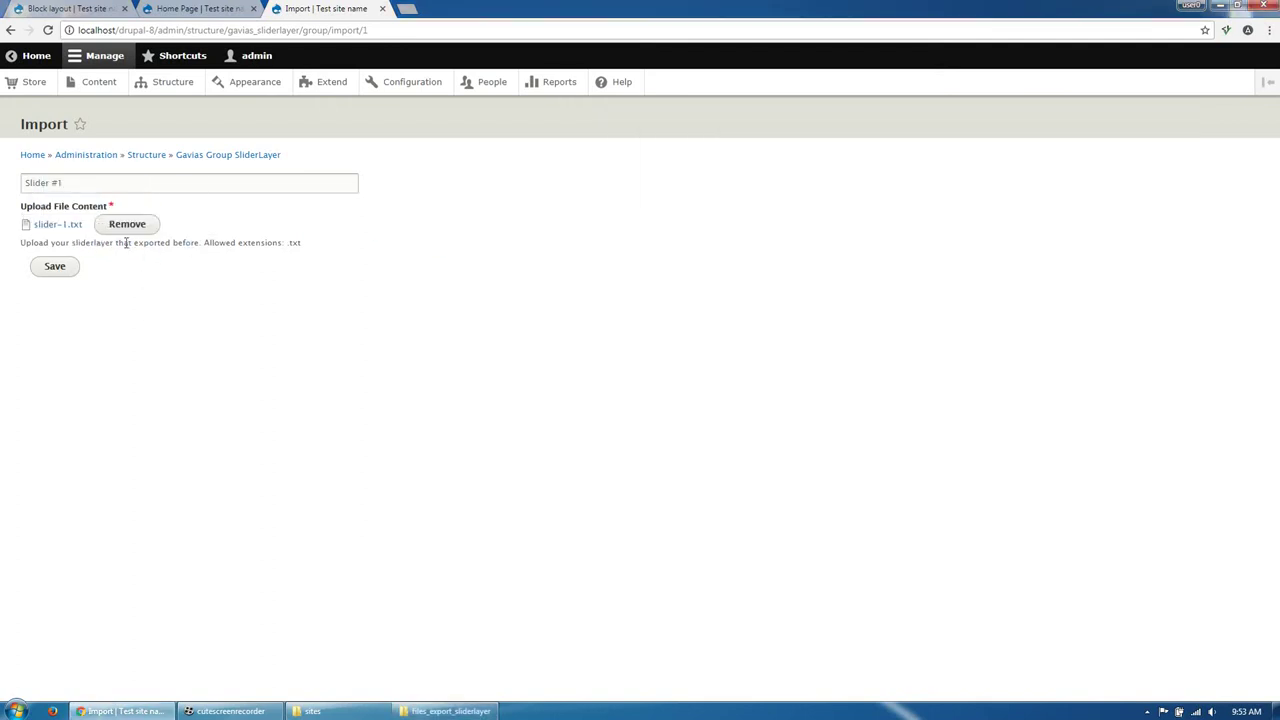
pyautogui.click(55, 272)
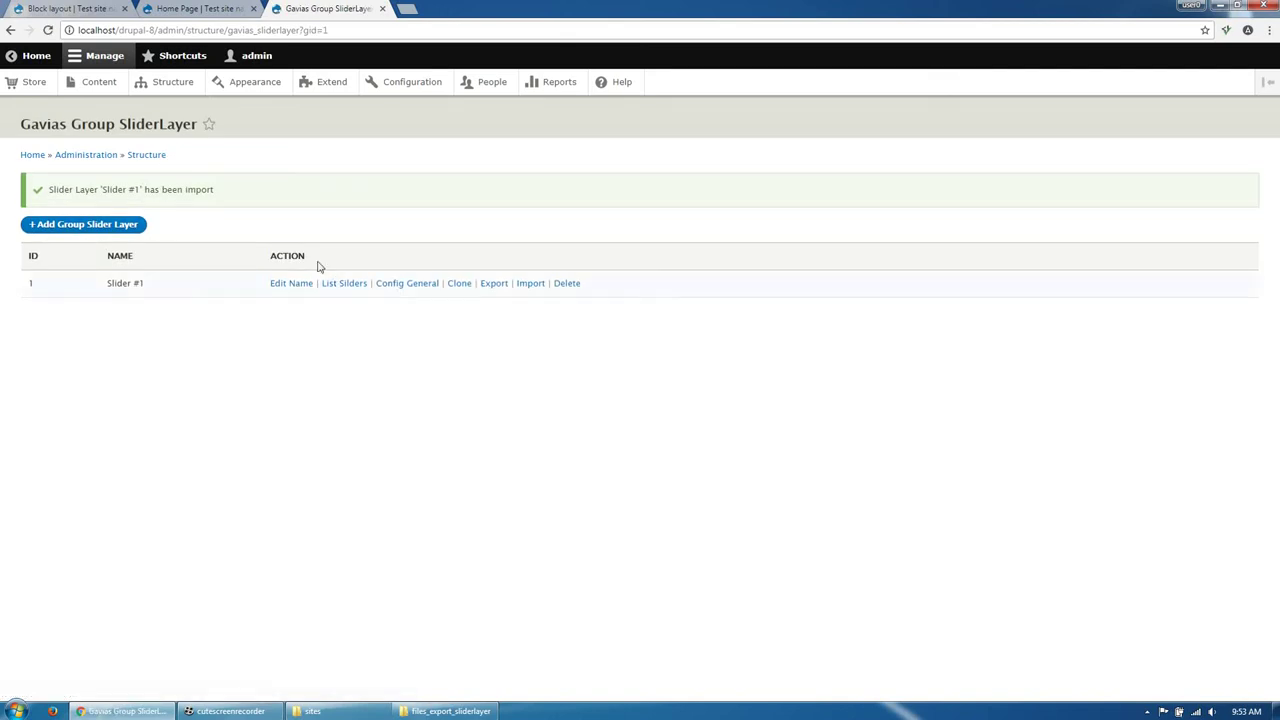
# - Place the Gavias SliderLayer – Slider #1 block under Disabled in the block layout, with its title not displayed and no region
pyautogui.click(172, 82)
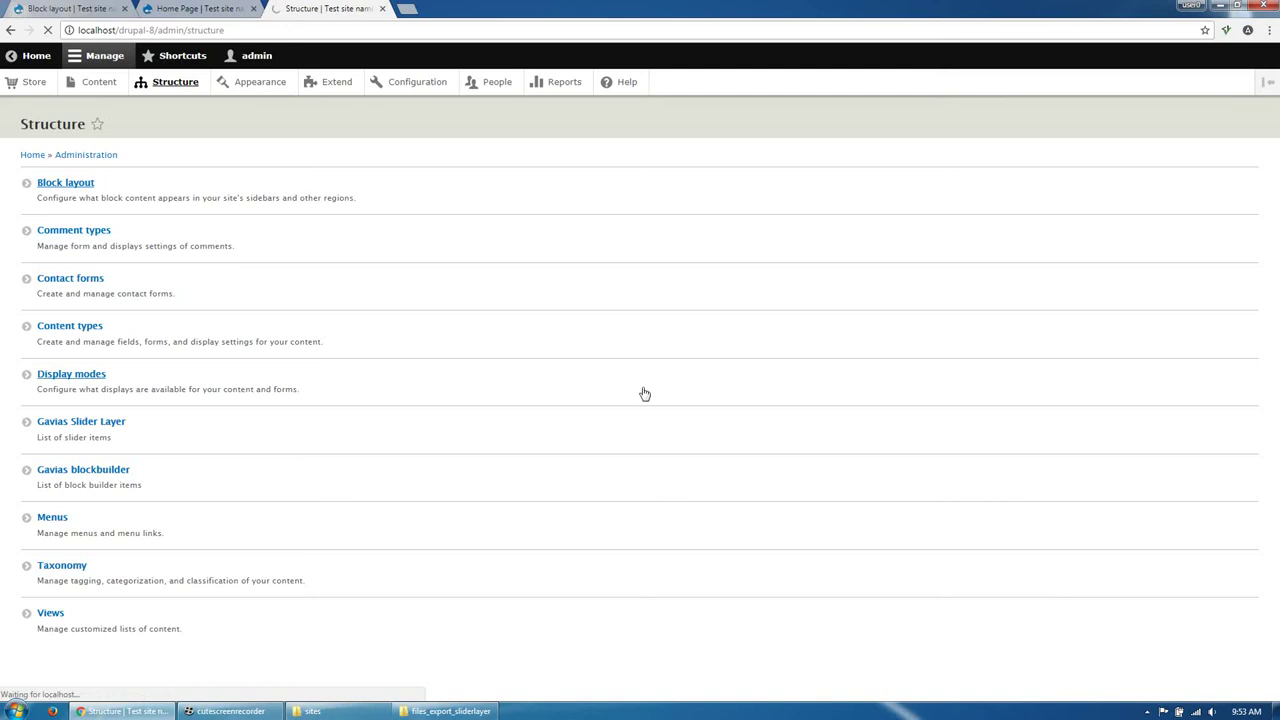
pyautogui.scroll(-8, 644, 393)
pyautogui.scroll(-10, 644, 393)
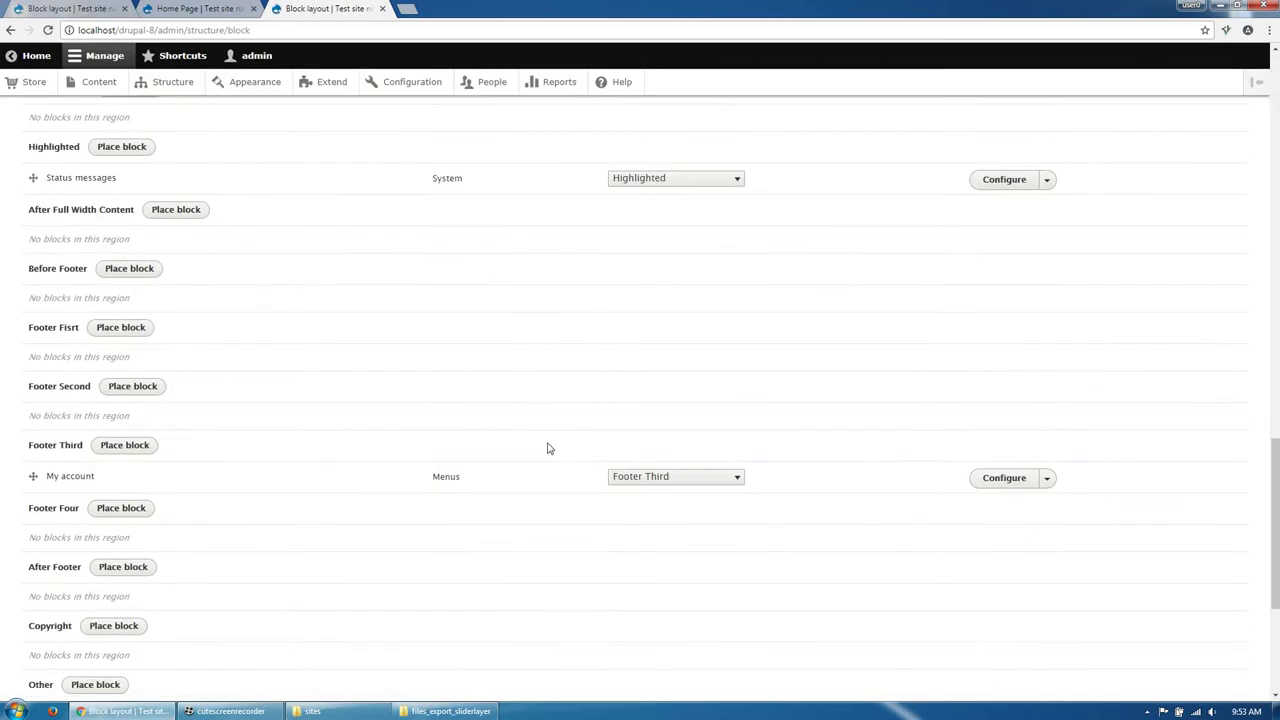
pyautogui.click(110, 438)
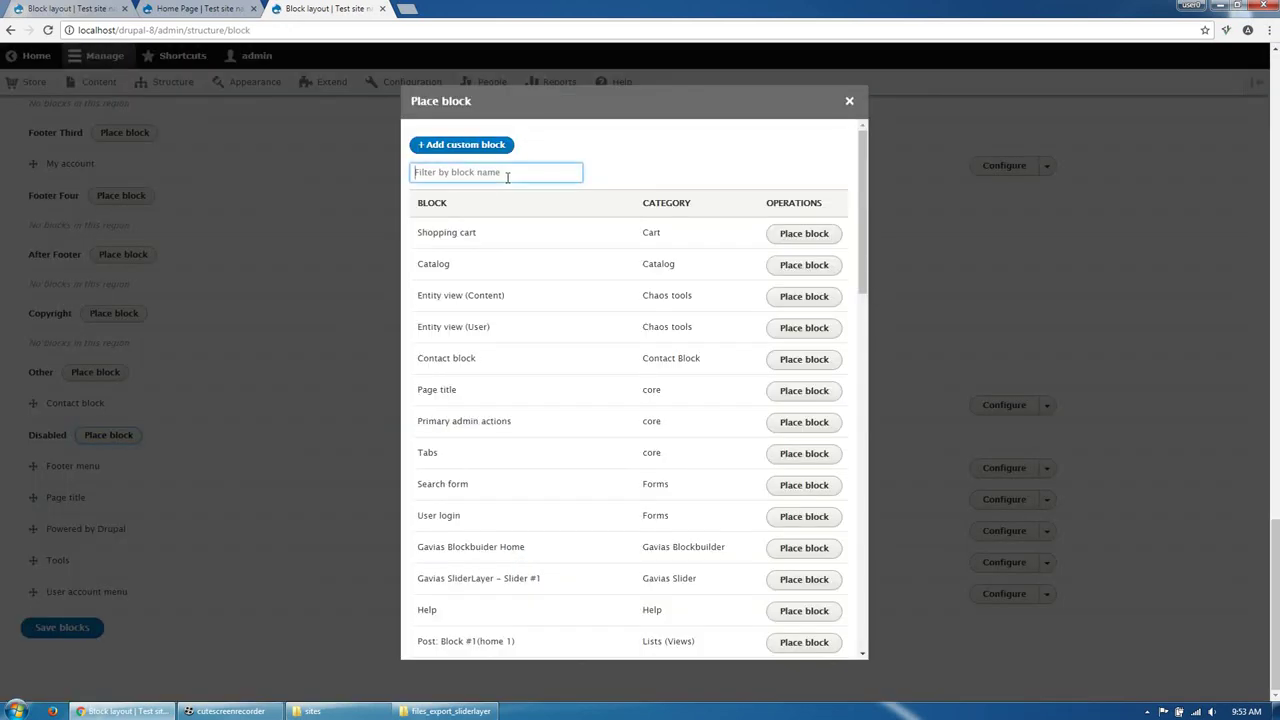
pyautogui.write('slider')
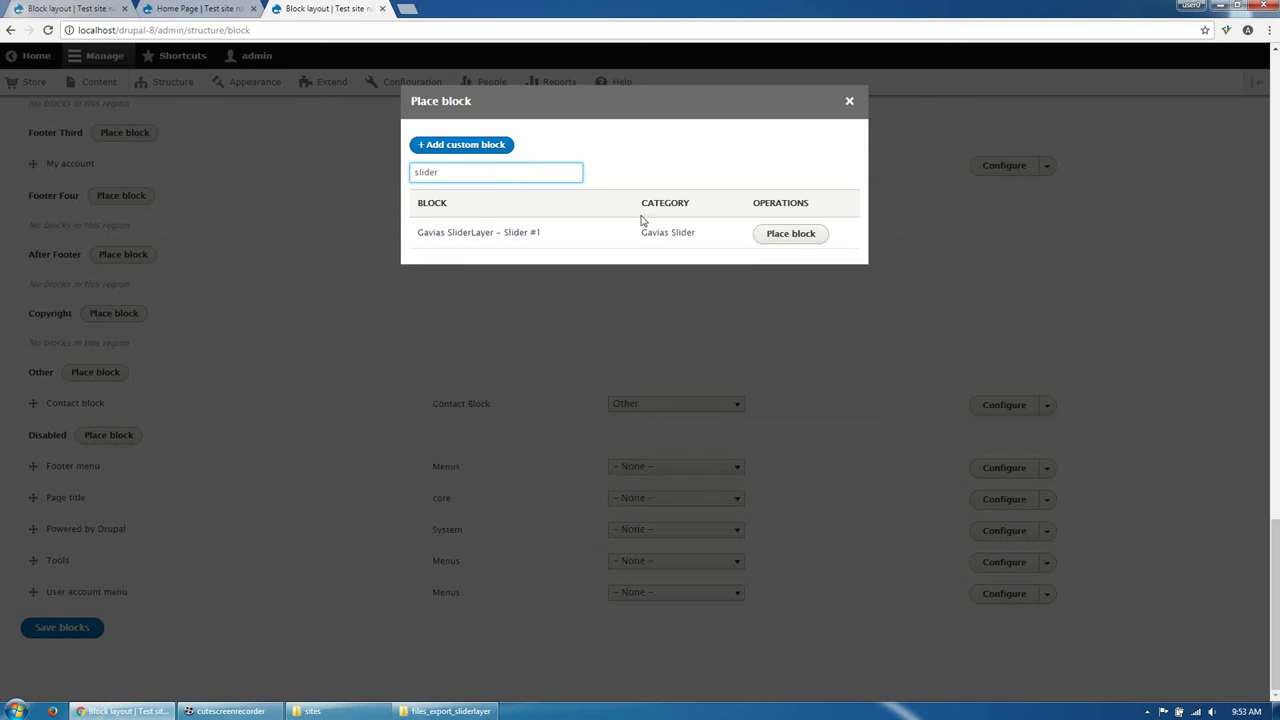
pyautogui.click(790, 238)
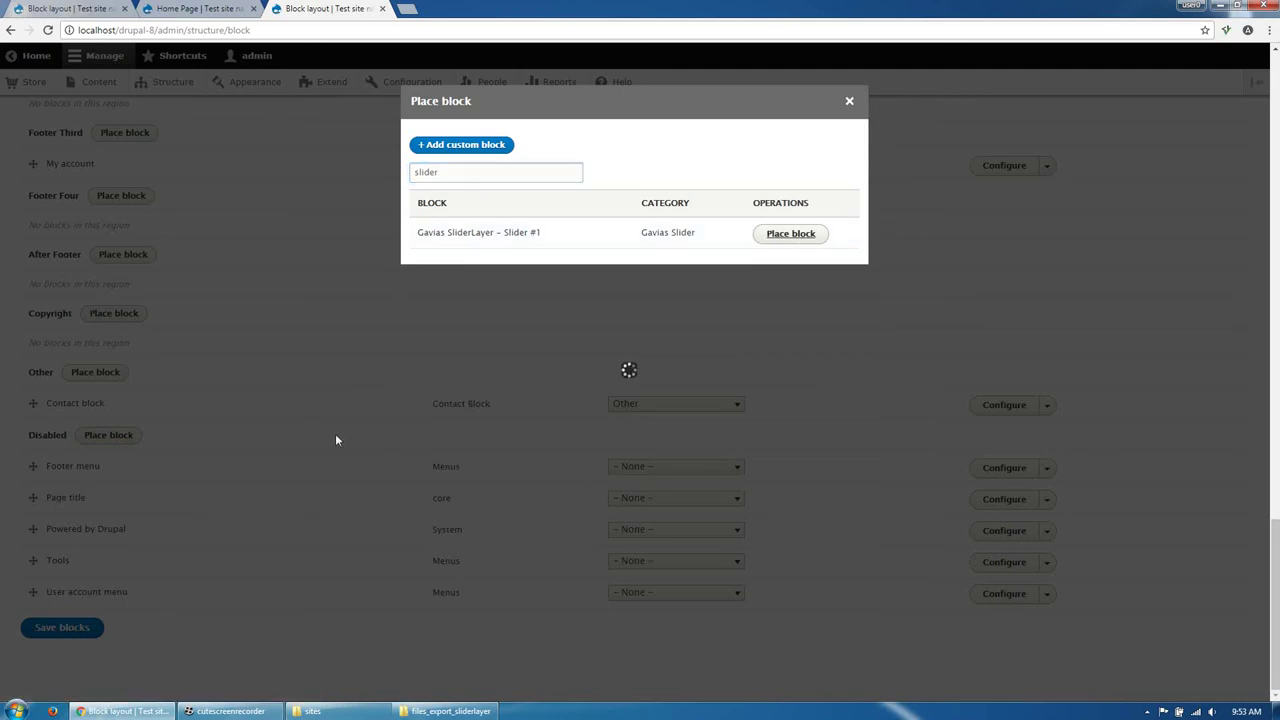
pyautogui.click(440, 247)
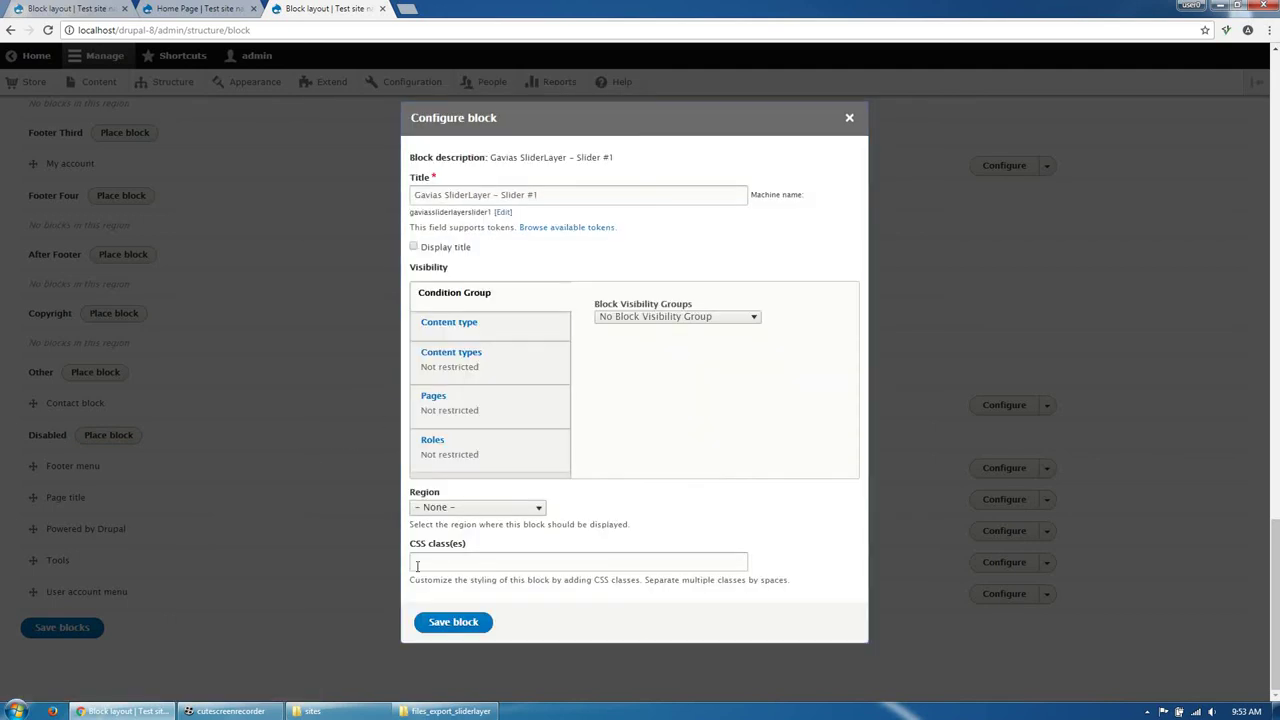
pyautogui.click(446, 622)
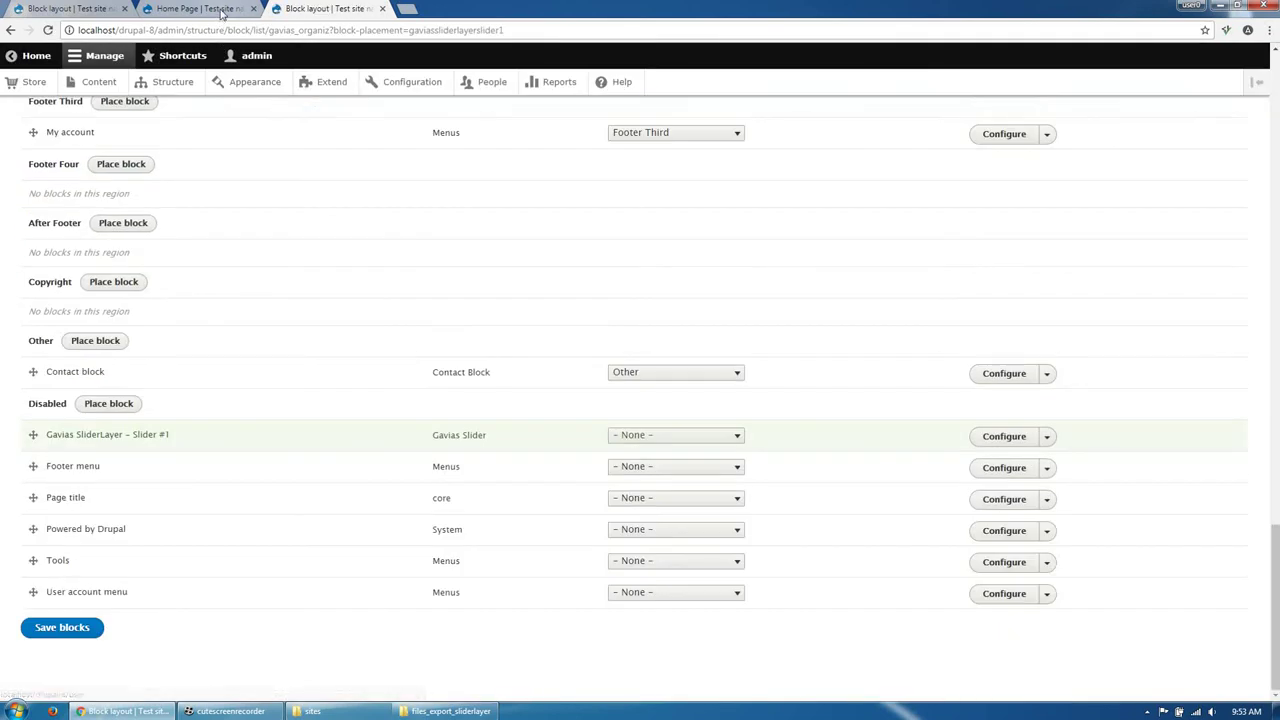
# - In the Home block builder, assign the Gavias SliderLayer – Slider #1 block to the Slider #1 Drupal Block element and save
pyautogui.click(200, 8)
pyautogui.click(46, 212)
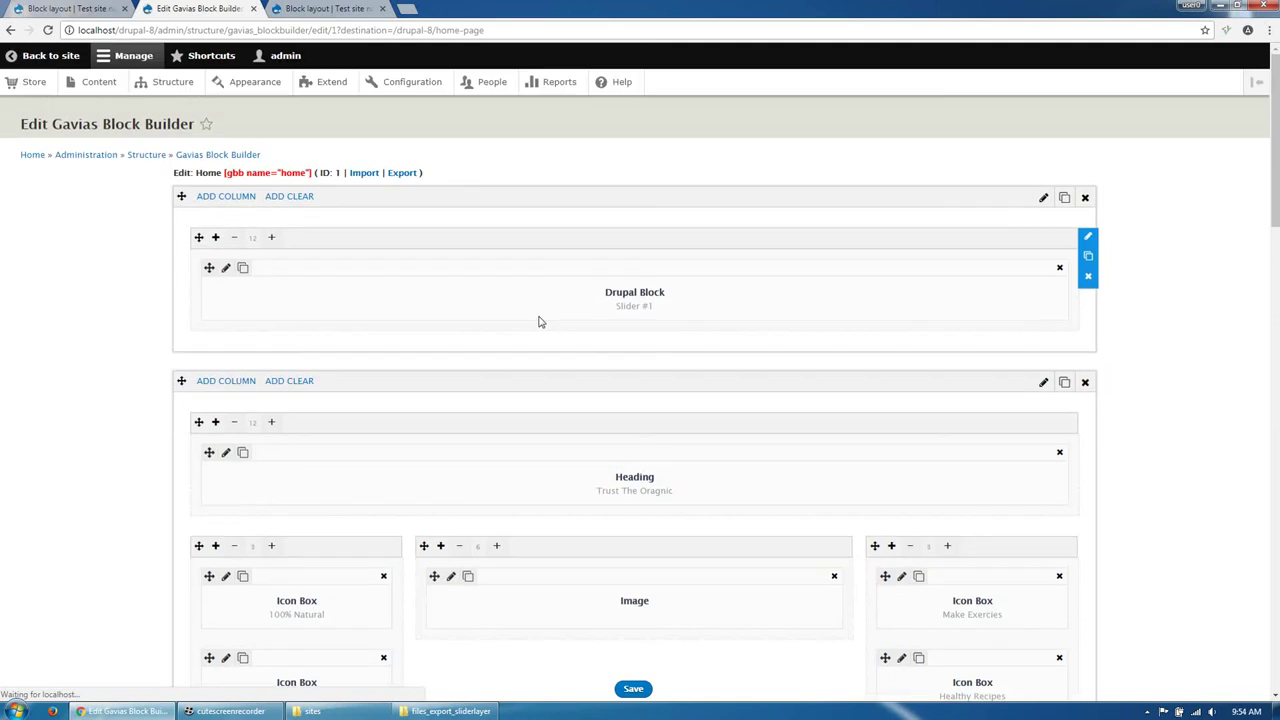
pyautogui.click(227, 270)
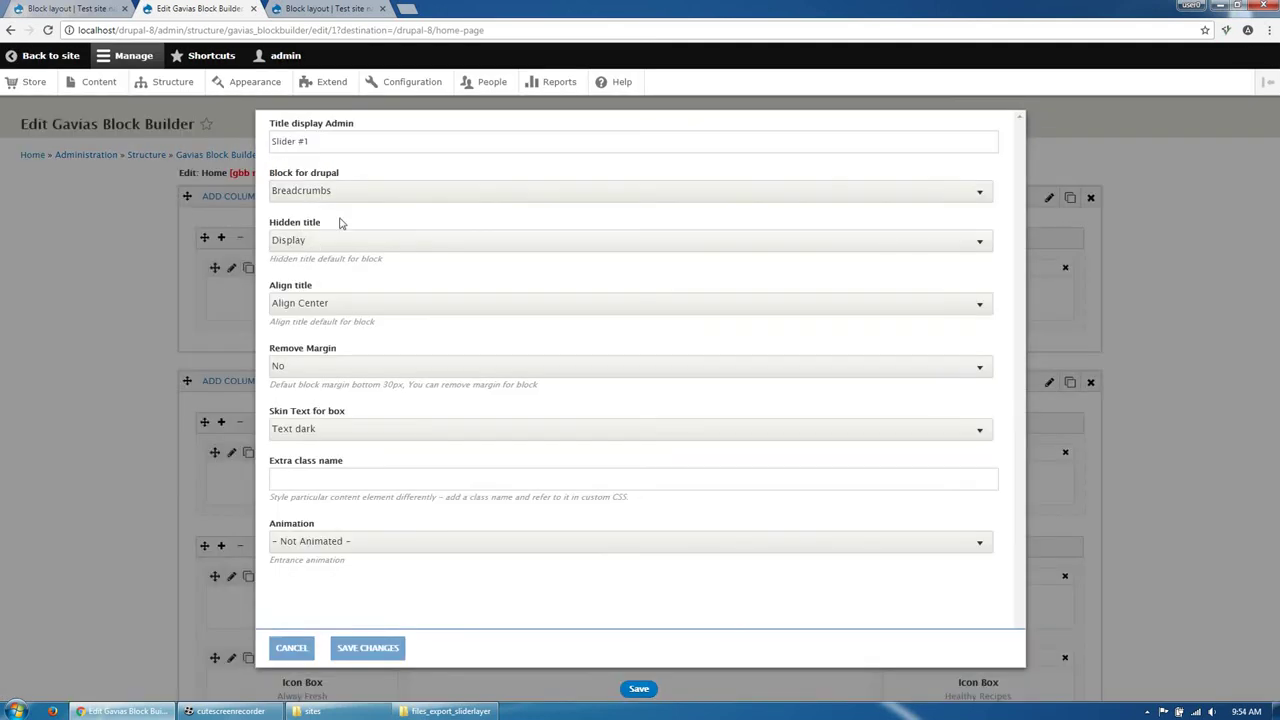
pyautogui.click(360, 192)
pyautogui.click(359, 285)
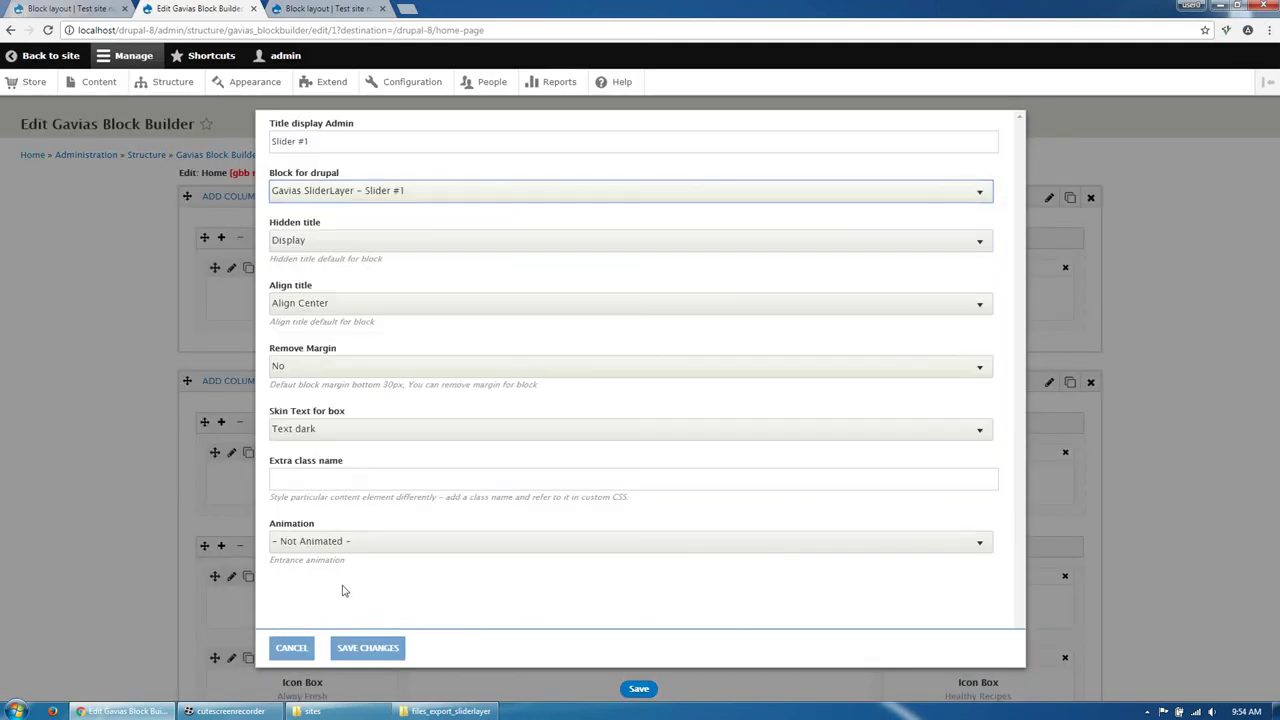
pyautogui.click(363, 646)
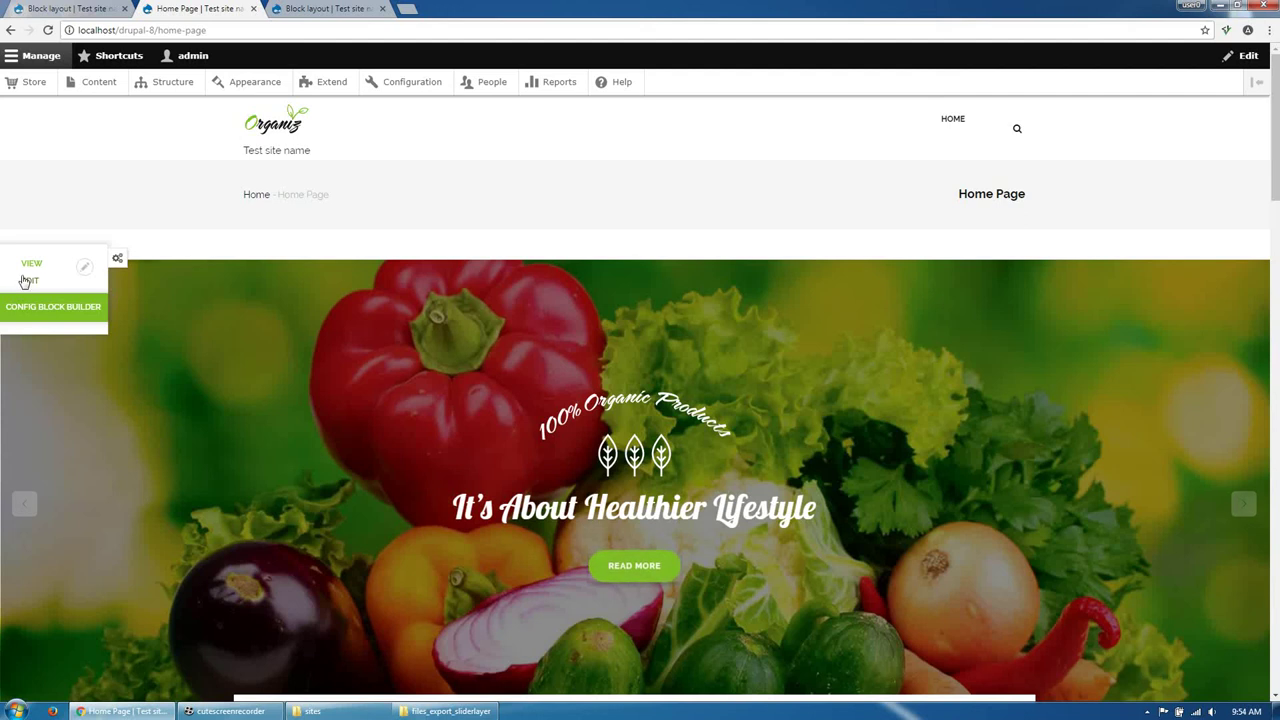
# - Turn off new revision creation and the breadcrumb for the Home Page, save it as published and check the rendered page
pyautogui.scroll(-1, 180, 280)
pyautogui.click(28, 285)
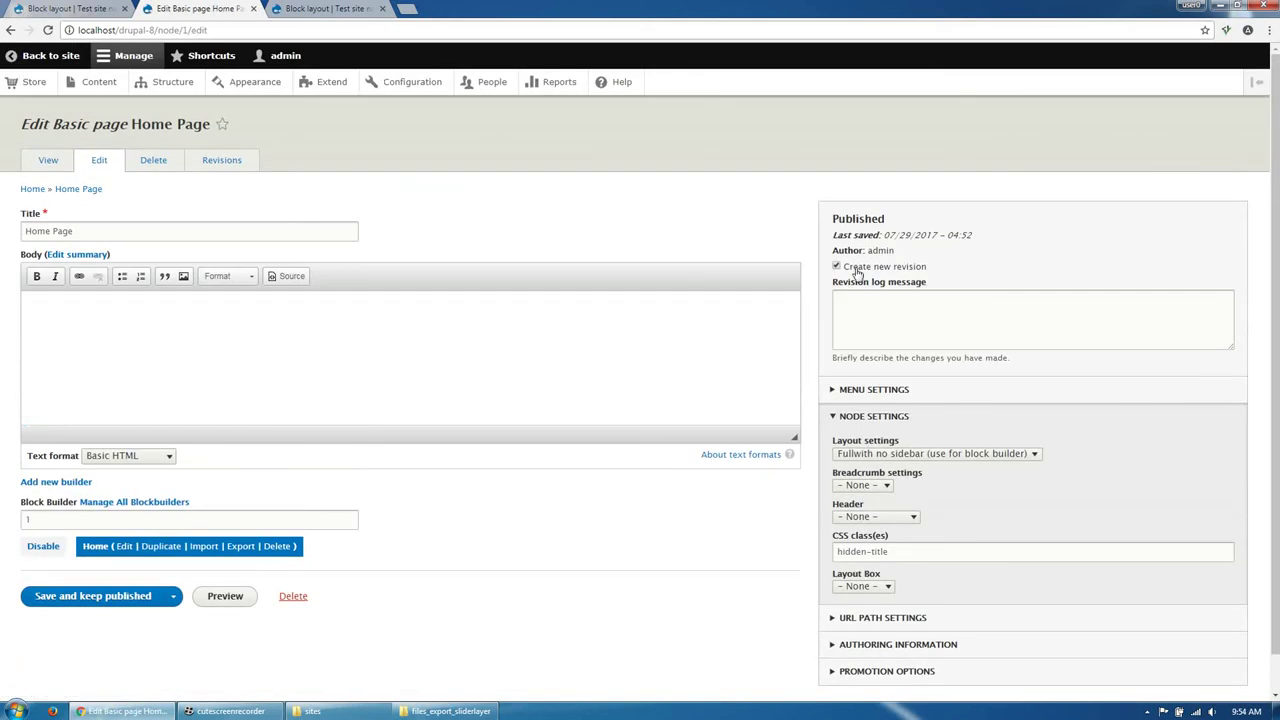
pyautogui.click(856, 268)
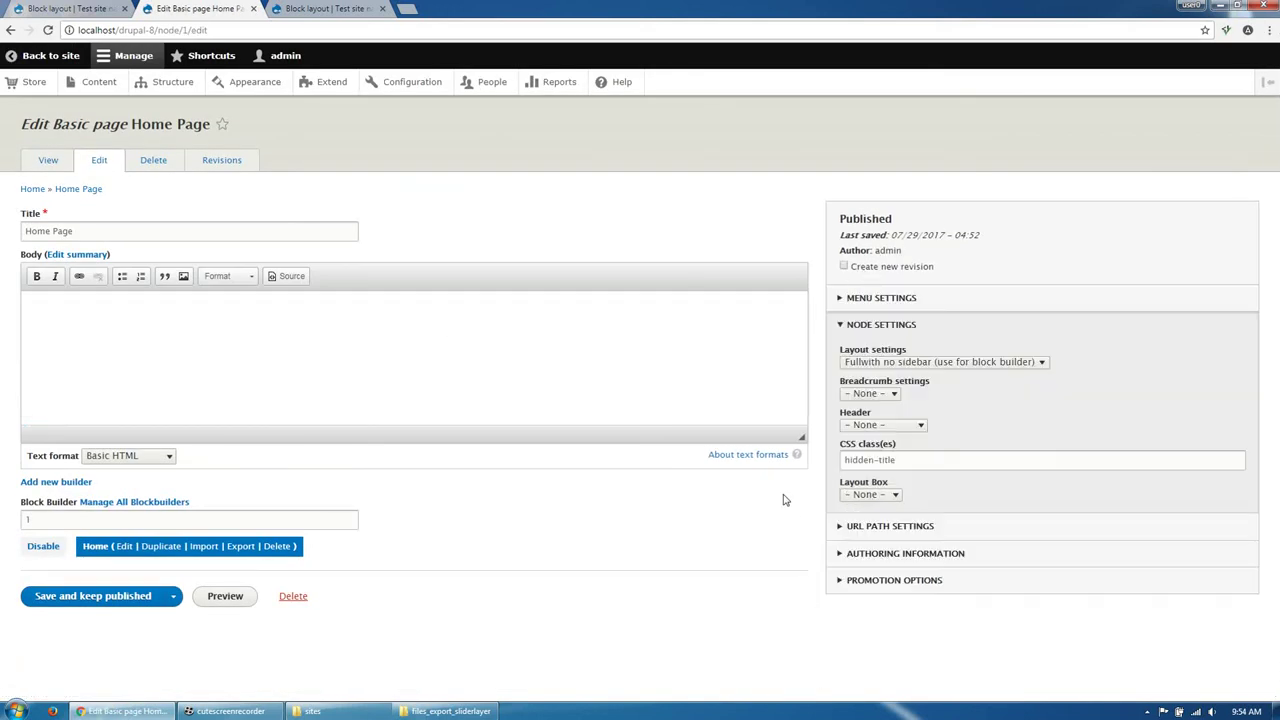
pyautogui.click(886, 393)
pyautogui.click(868, 437)
pyautogui.click(100, 596)
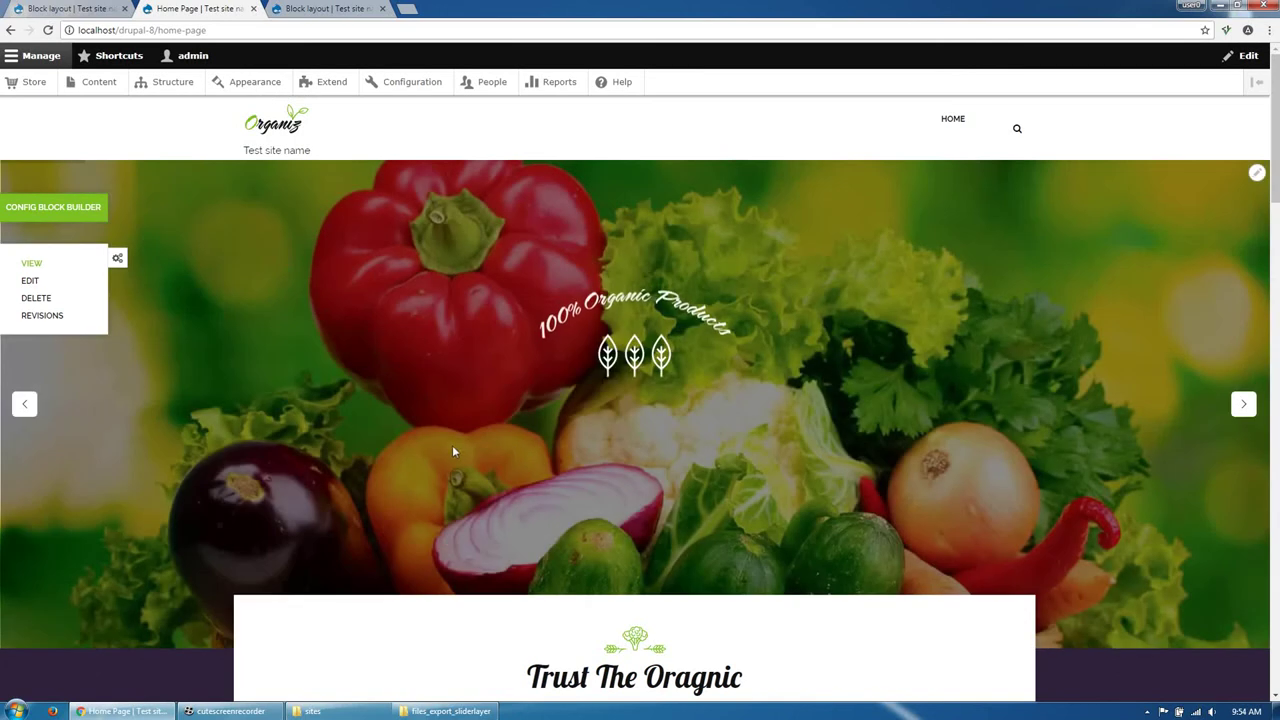
pyautogui.scroll(-8, 451, 444)
pyautogui.scroll(-10, 451, 451)
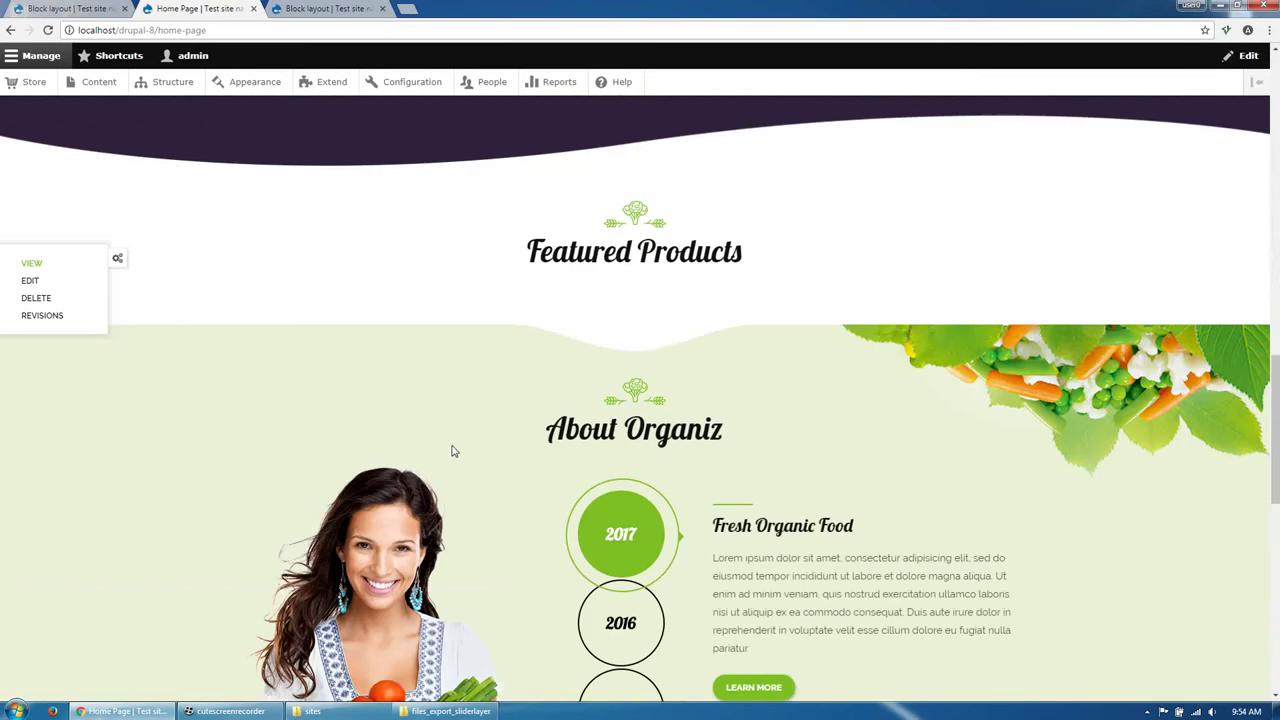
pyautogui.scroll(7, 451, 451)
pyautogui.scroll(11, 451, 451)
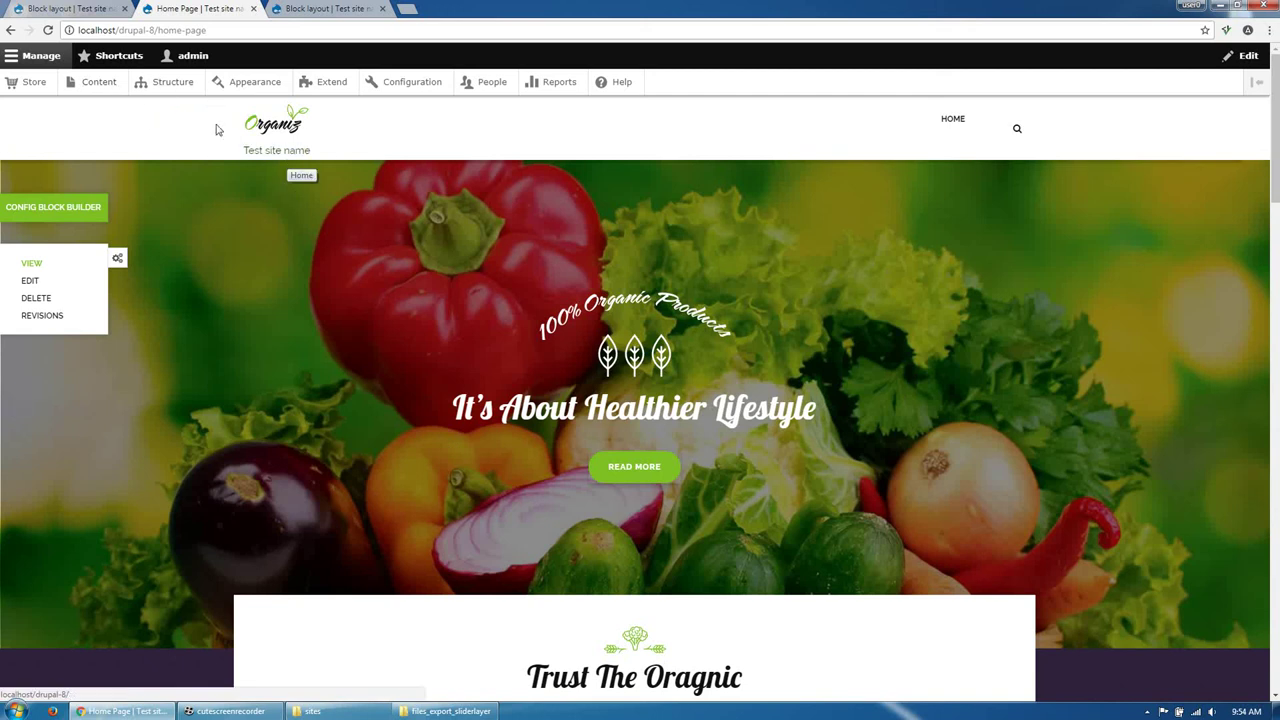
# - Configure the Site branding block to show only the site logo, without site name and site slogan, and save the block
pyautogui.hotkey('ctrl', 'shift', 'Tab')
pyautogui.scroll(-3, 360, 510)
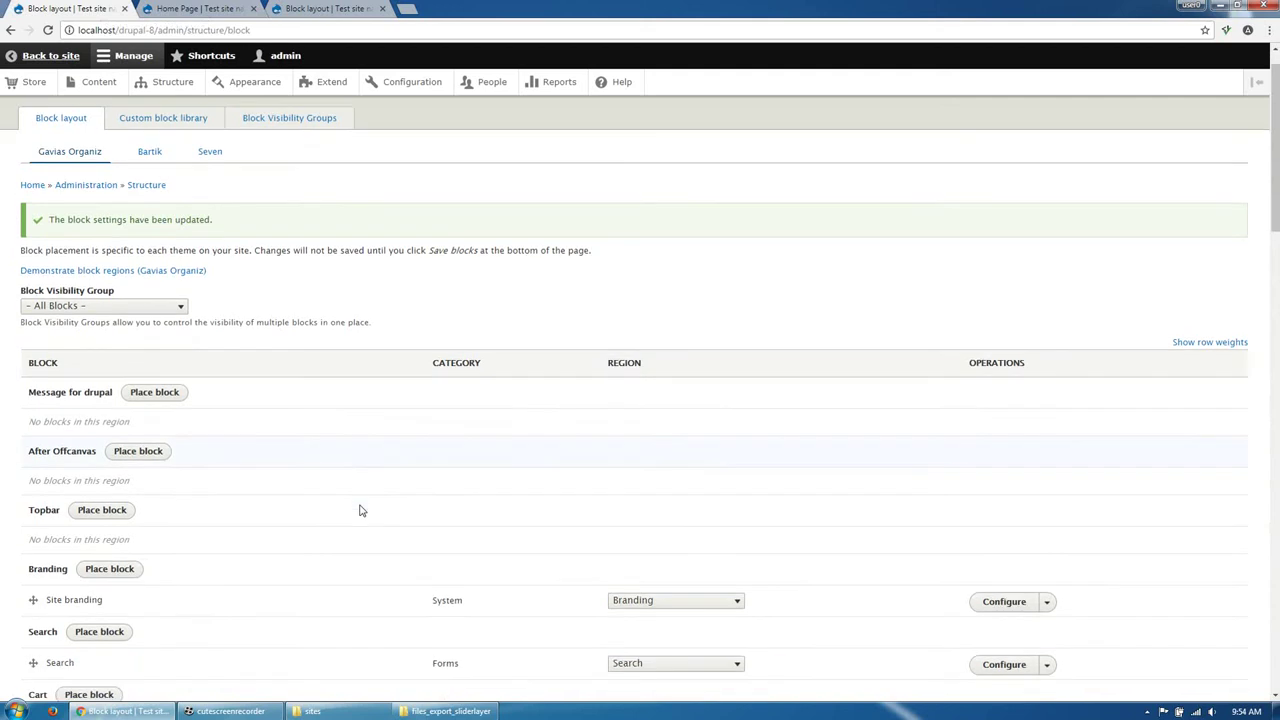
pyautogui.click(1003, 377)
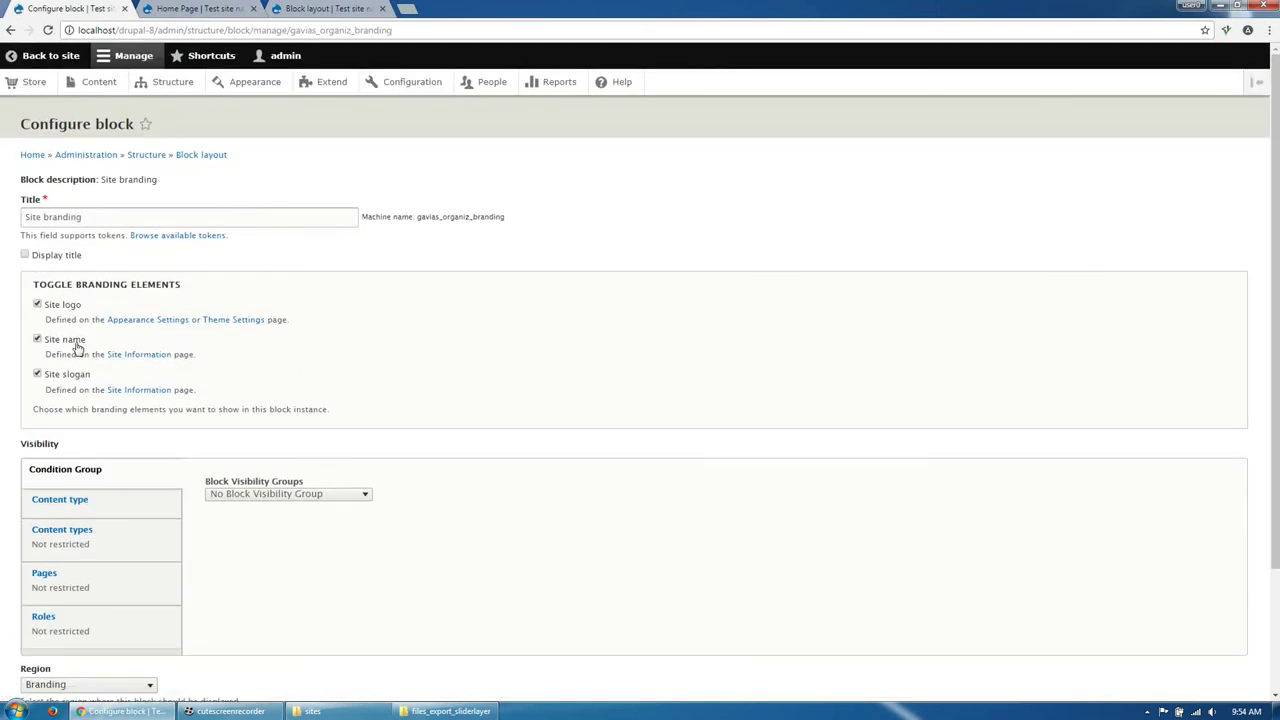
pyautogui.click(63, 376)
pyautogui.scroll(-3, 123, 526)
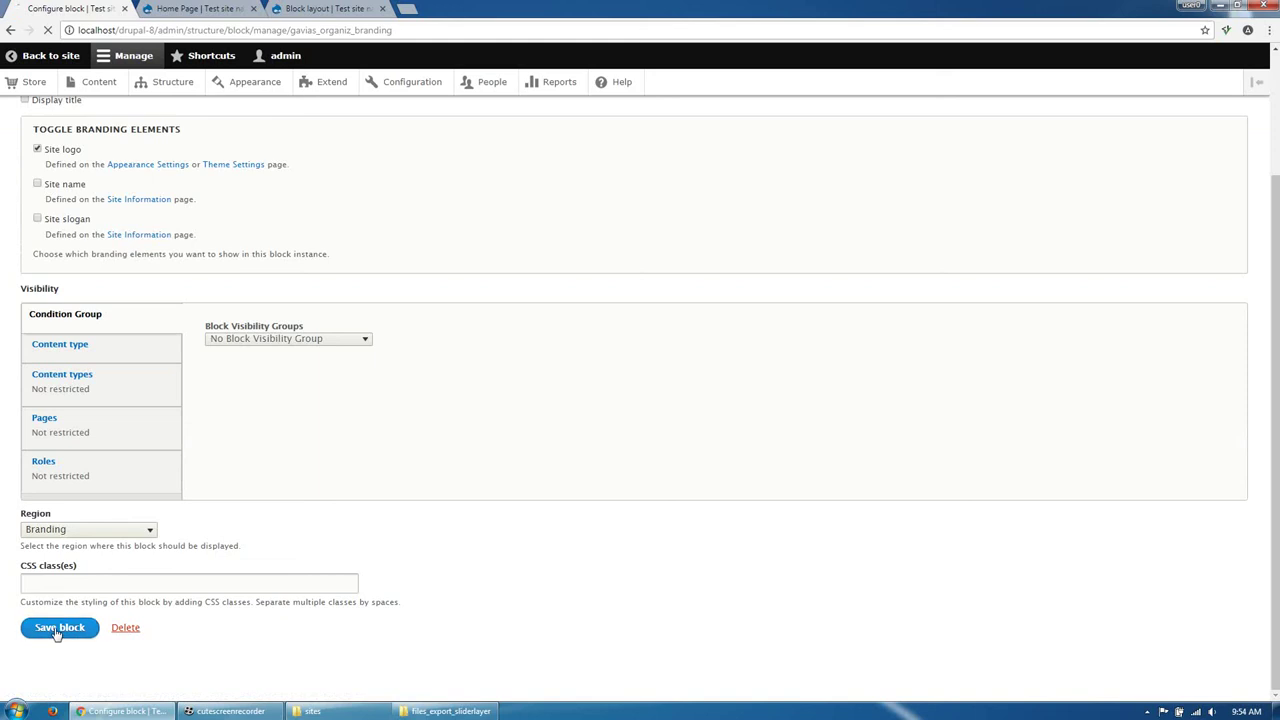
pyautogui.click(57, 627)
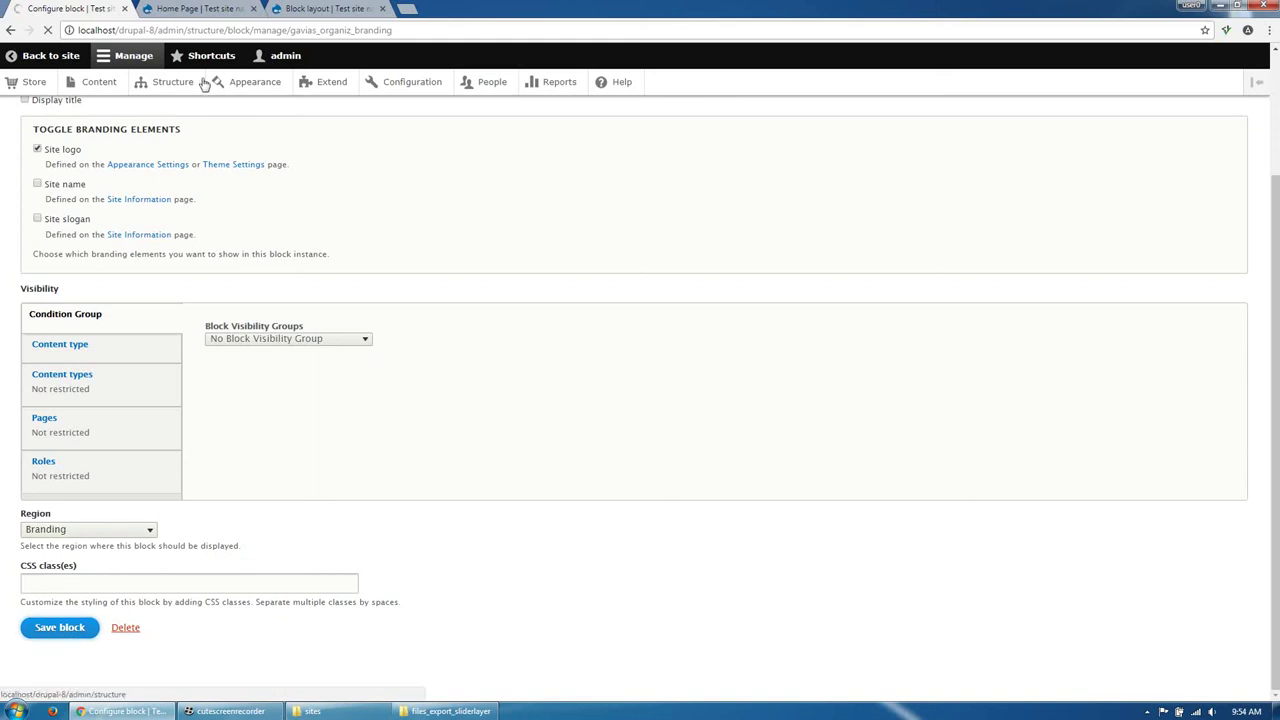
# - Set the site's default front page to /node/1, save the configuration and look through the rendered home page
pyautogui.click(200, 8)
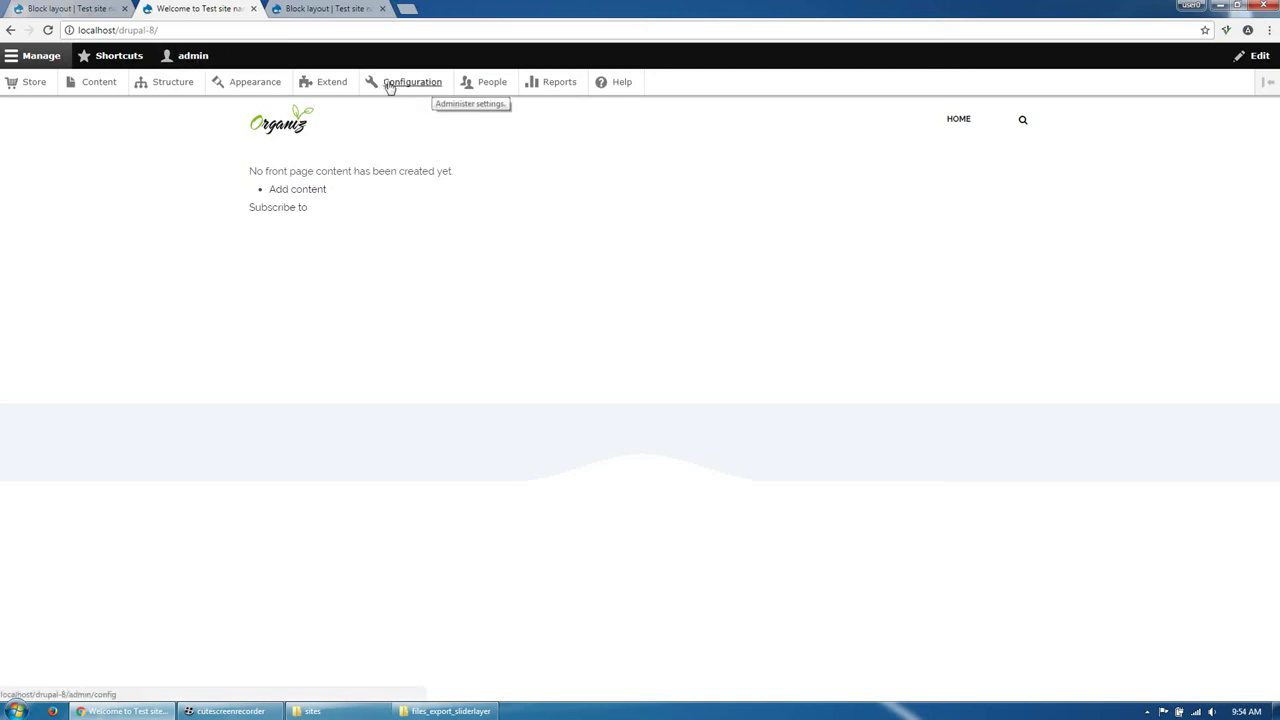
pyautogui.click(437, 88)
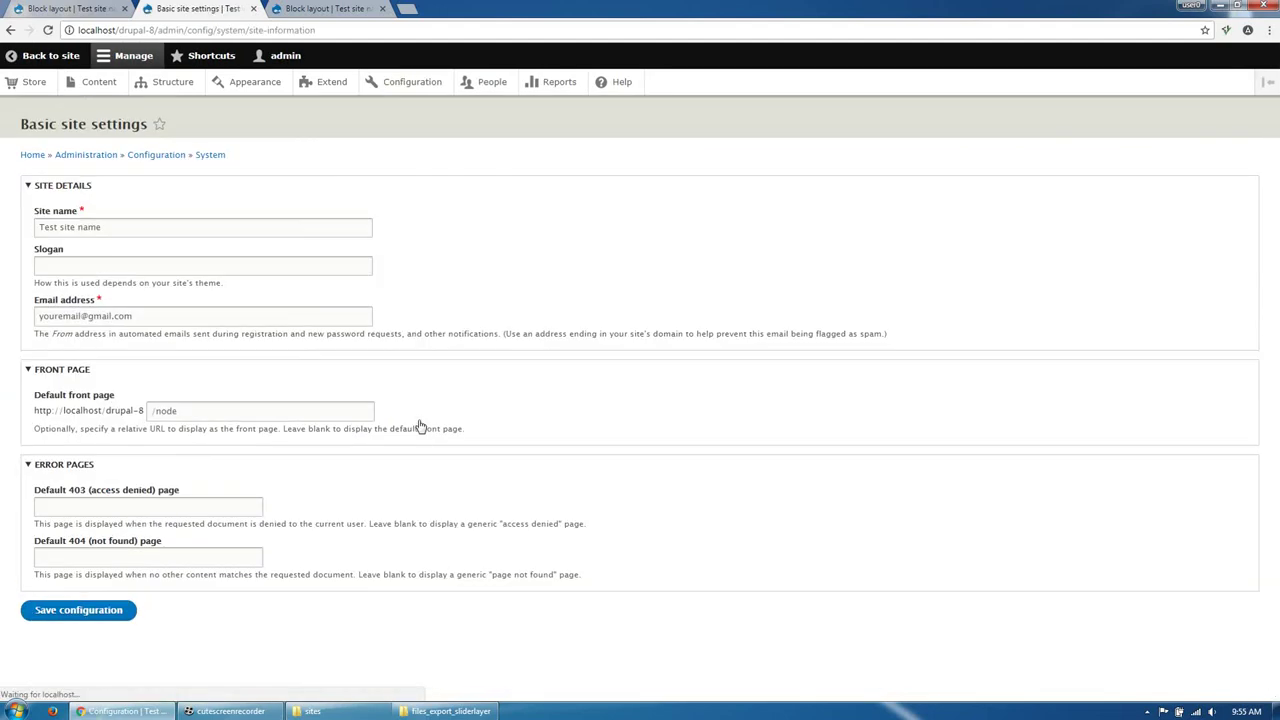
pyautogui.write('/1')
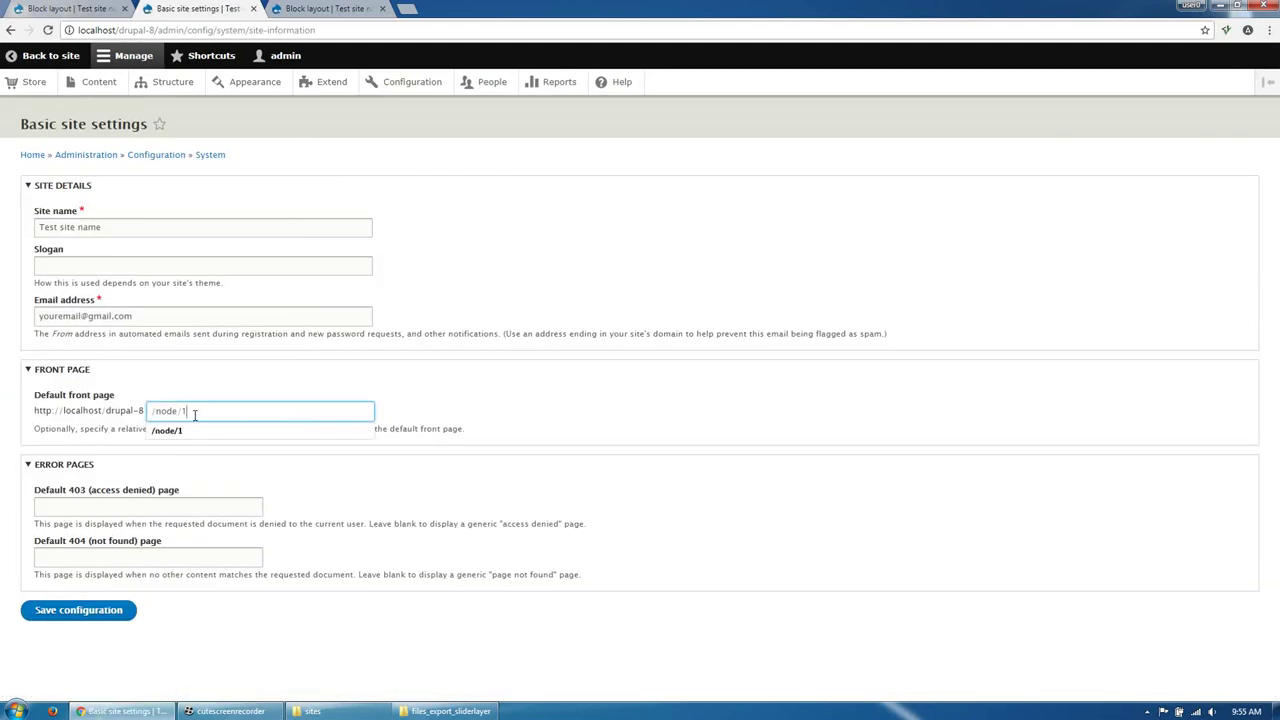
pyautogui.click(76, 608)
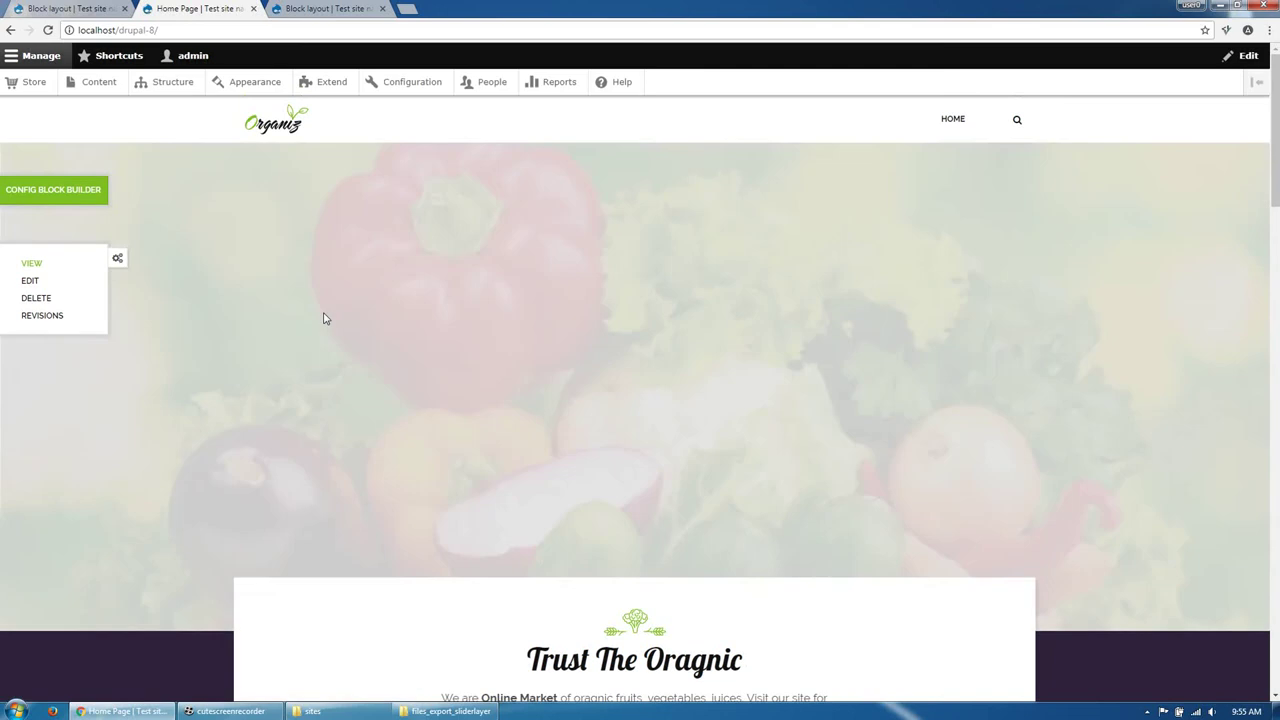
pyautogui.scroll(-15, 423, 434)
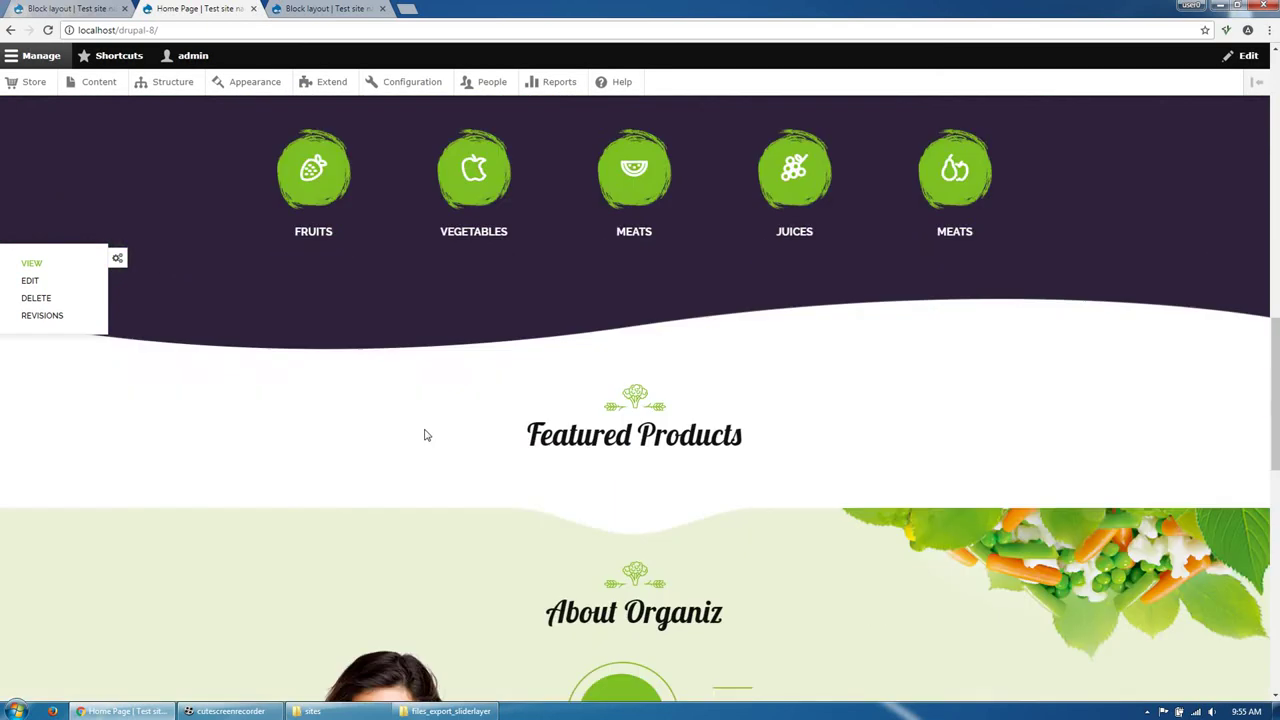
pyautogui.scroll(-5, 423, 434)
pyautogui.scroll(10, 425, 432)
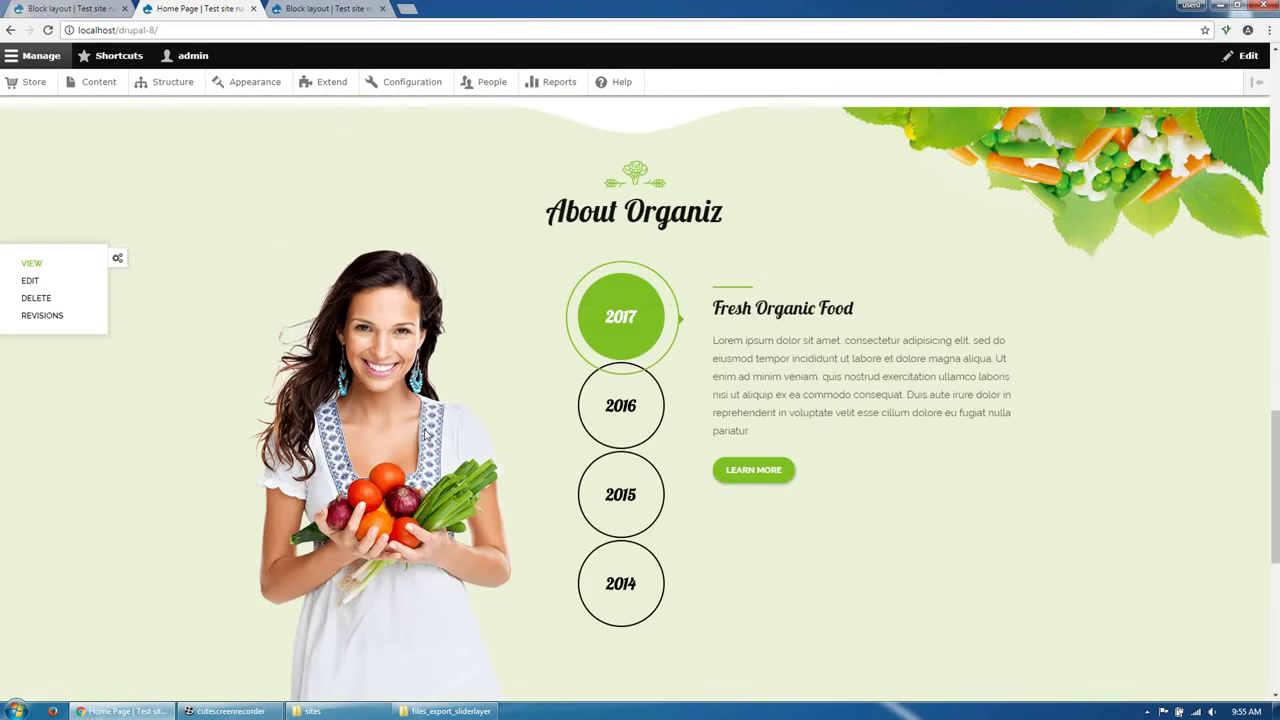
pyautogui.scroll(8, 425, 432)
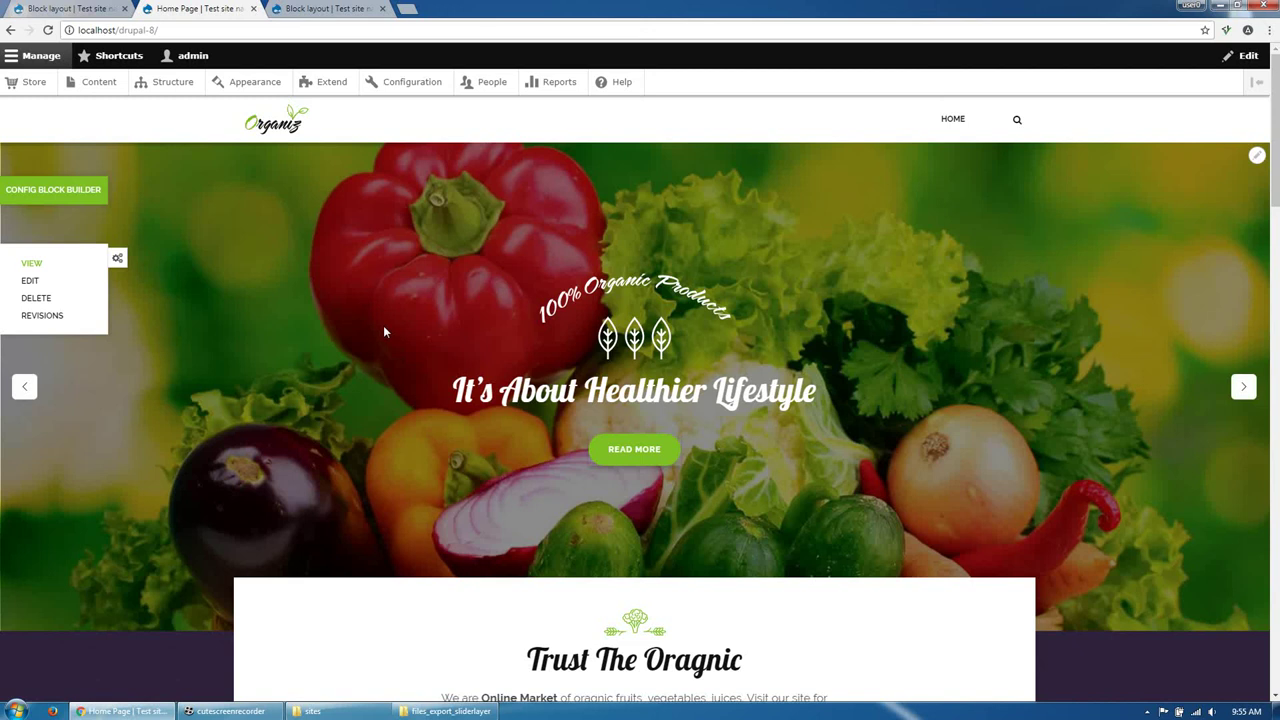
# - Look through the Store administration page's order, product and configuration sections, and return to the site's home page
pyautogui.click(42, 87)
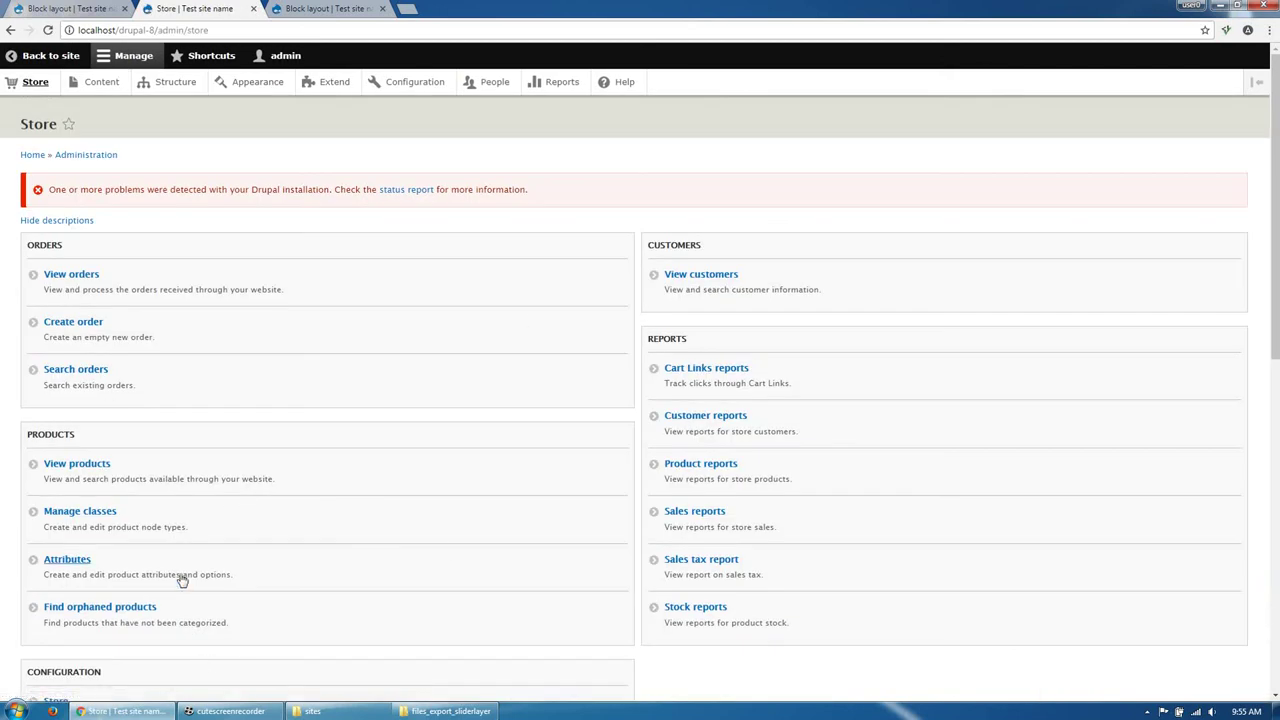
pyautogui.scroll(-5, 346, 591)
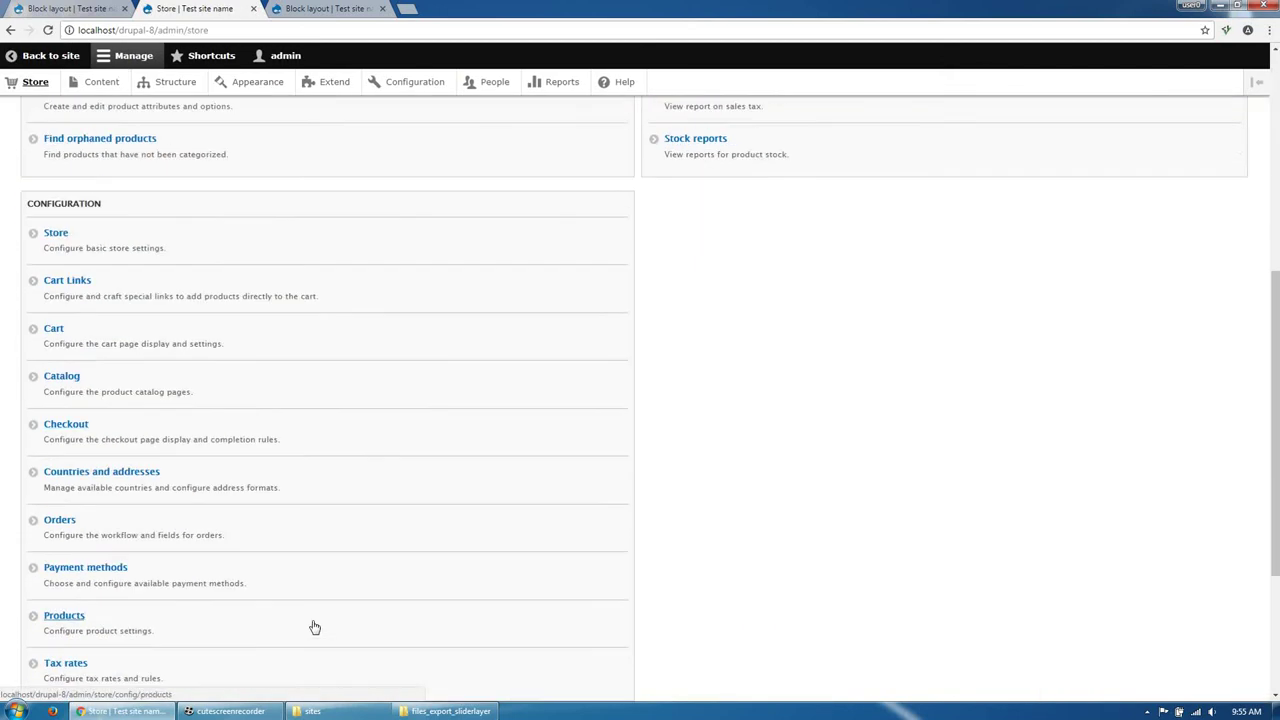
pyautogui.scroll(-2, 314, 627)
pyautogui.scroll(7, 314, 623)
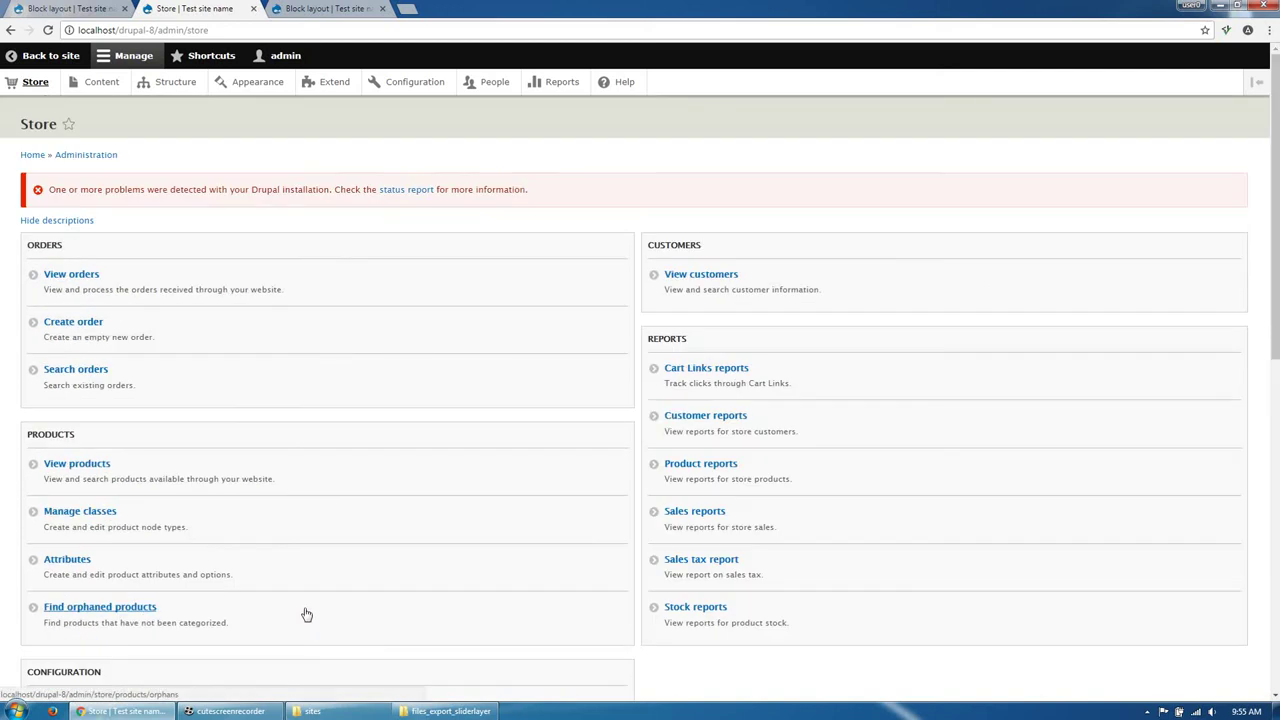
pyautogui.click(72, 57)
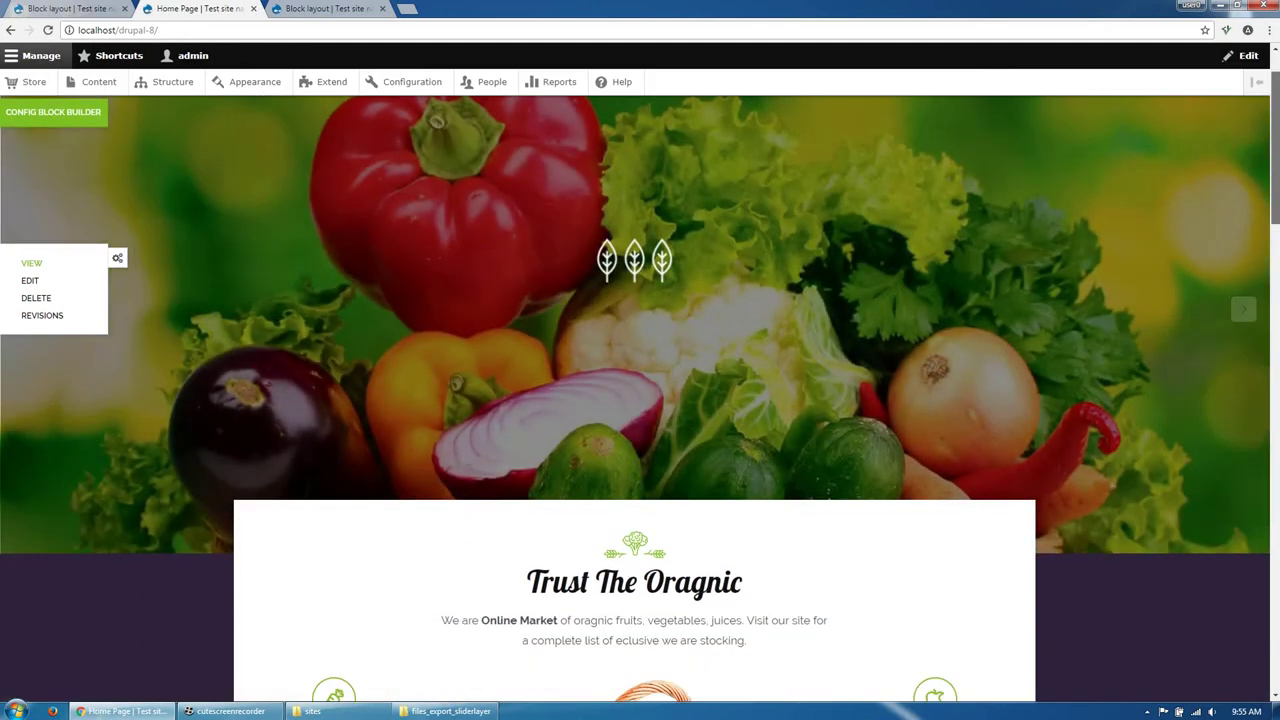
pyautogui.moveTo(1274, 143)
pyautogui.mouseDown()
pyautogui.moveTo(1274, 536)
pyautogui.moveTo(1274, 150)
pyautogui.mouseUp()
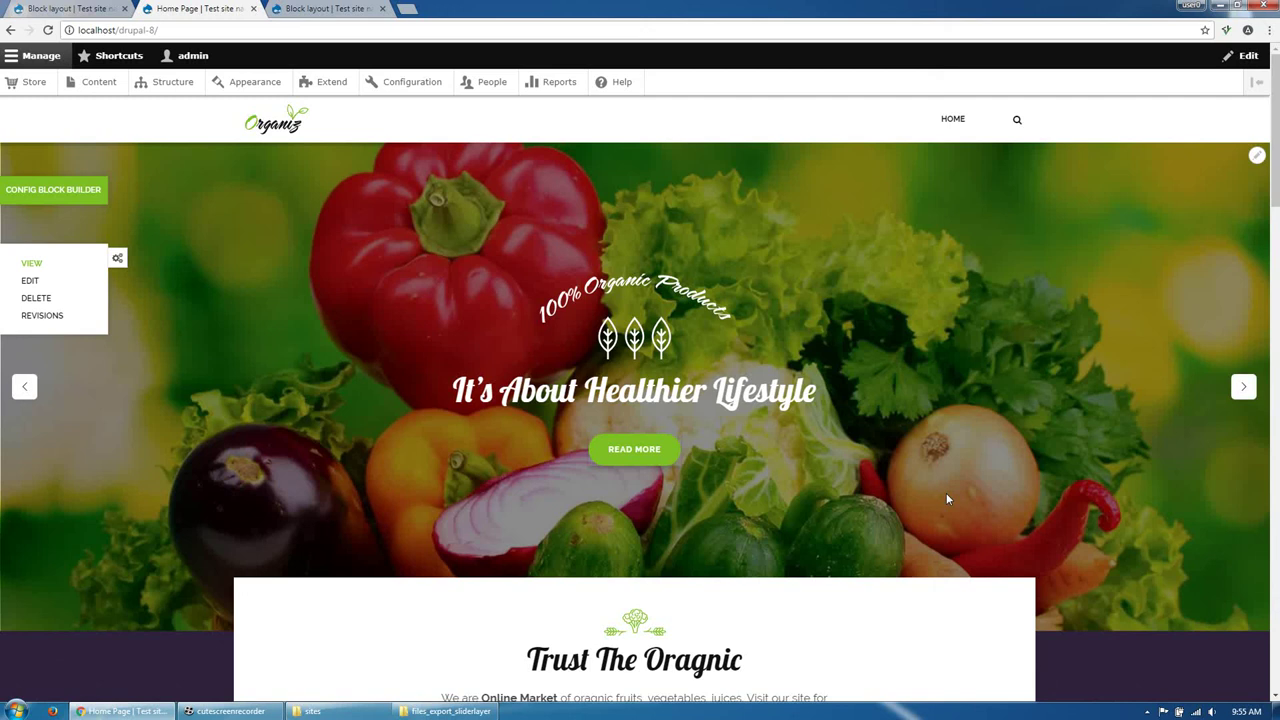
pyautogui.click(262, 711)
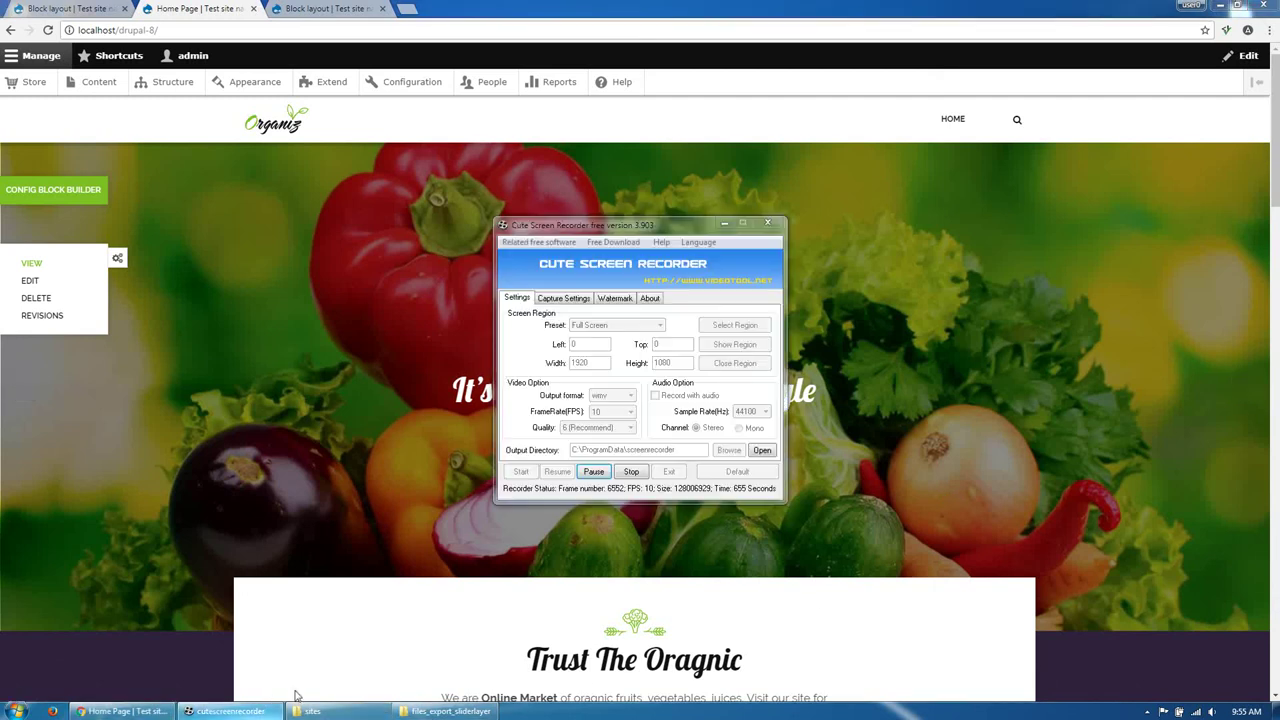